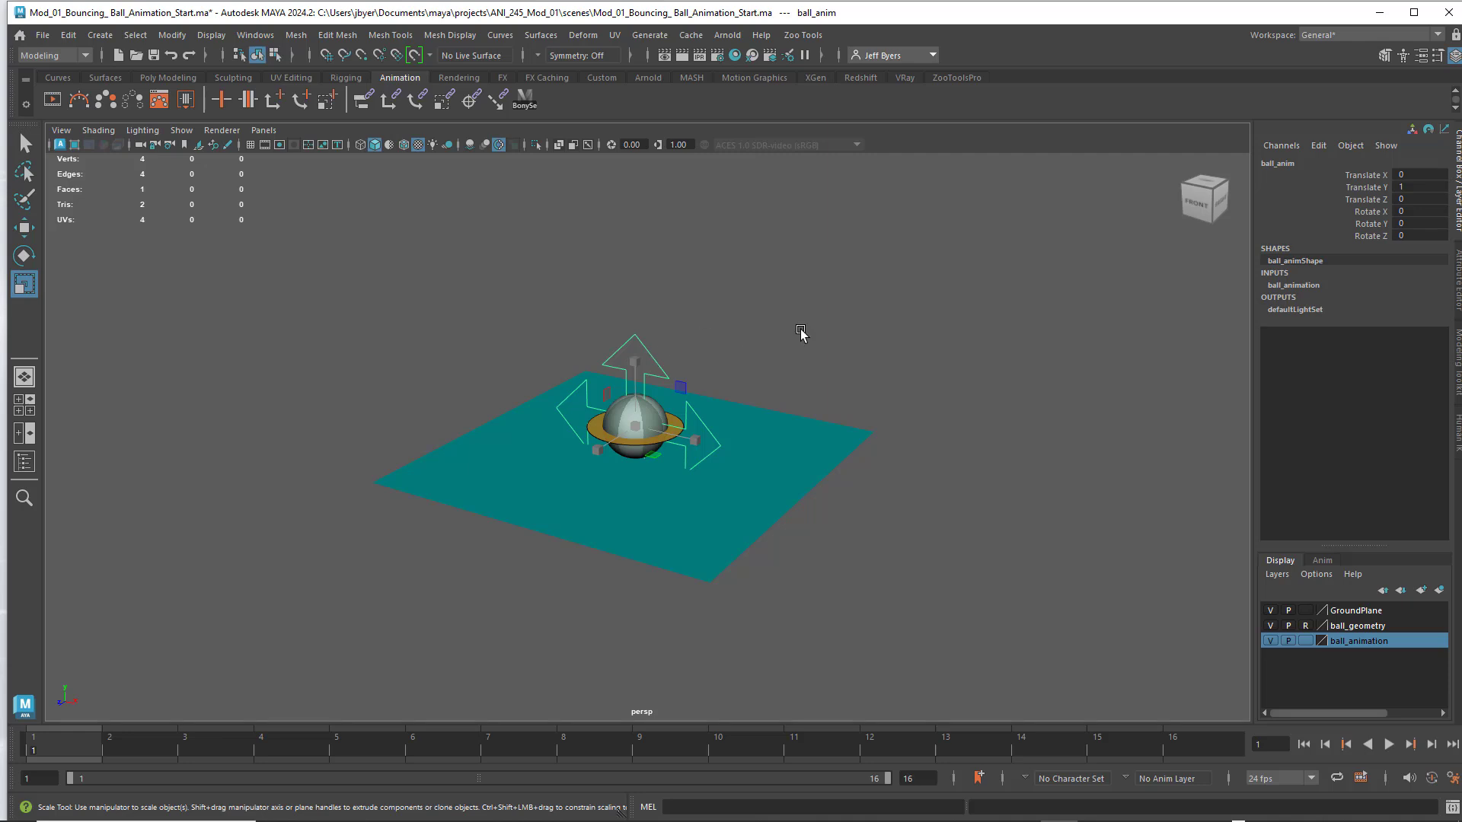
Select the ball_anim control and set a keyframe on all its channels at frame 1.
click(801, 333)
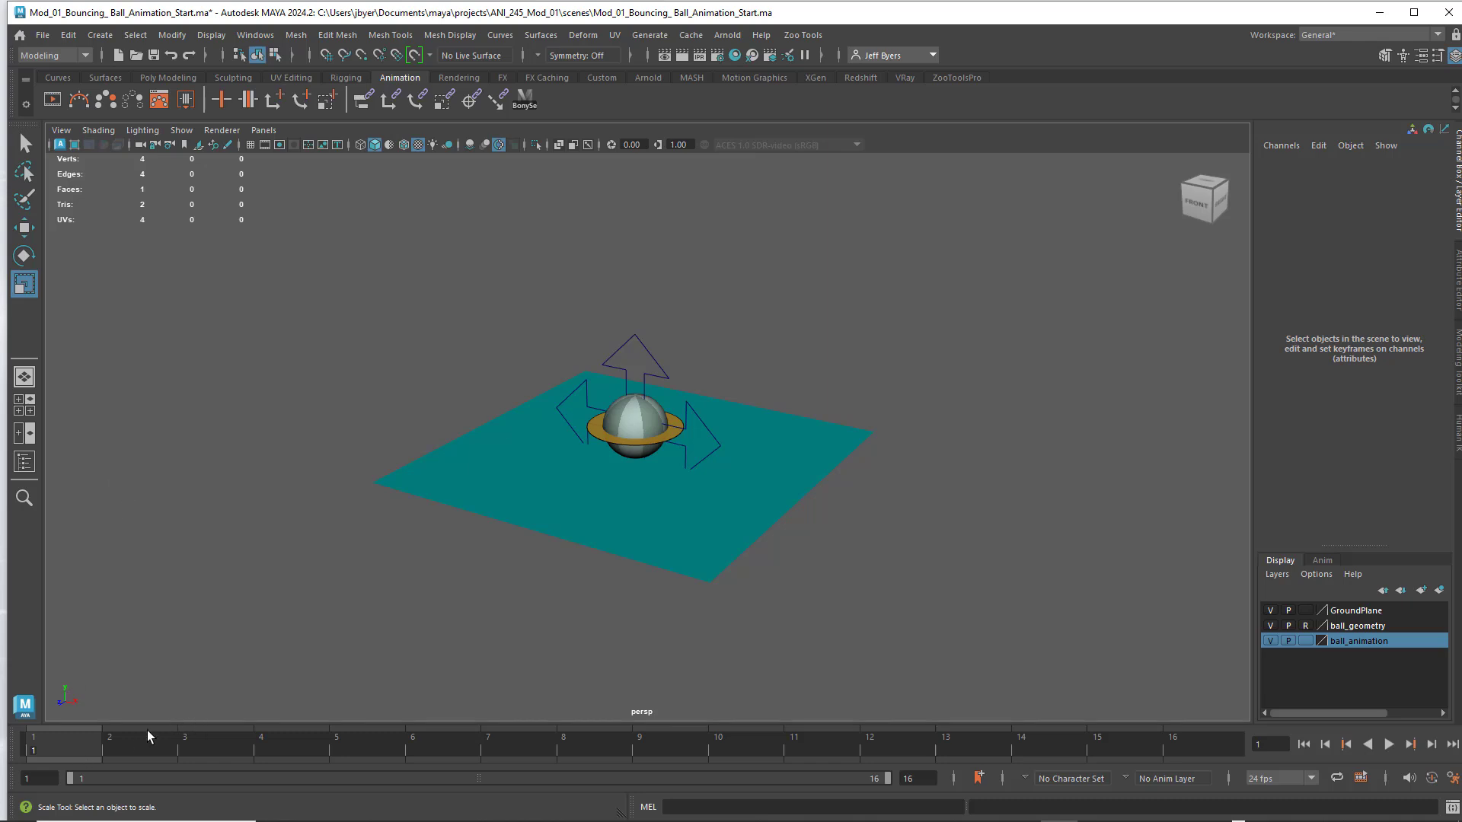
click(646, 355)
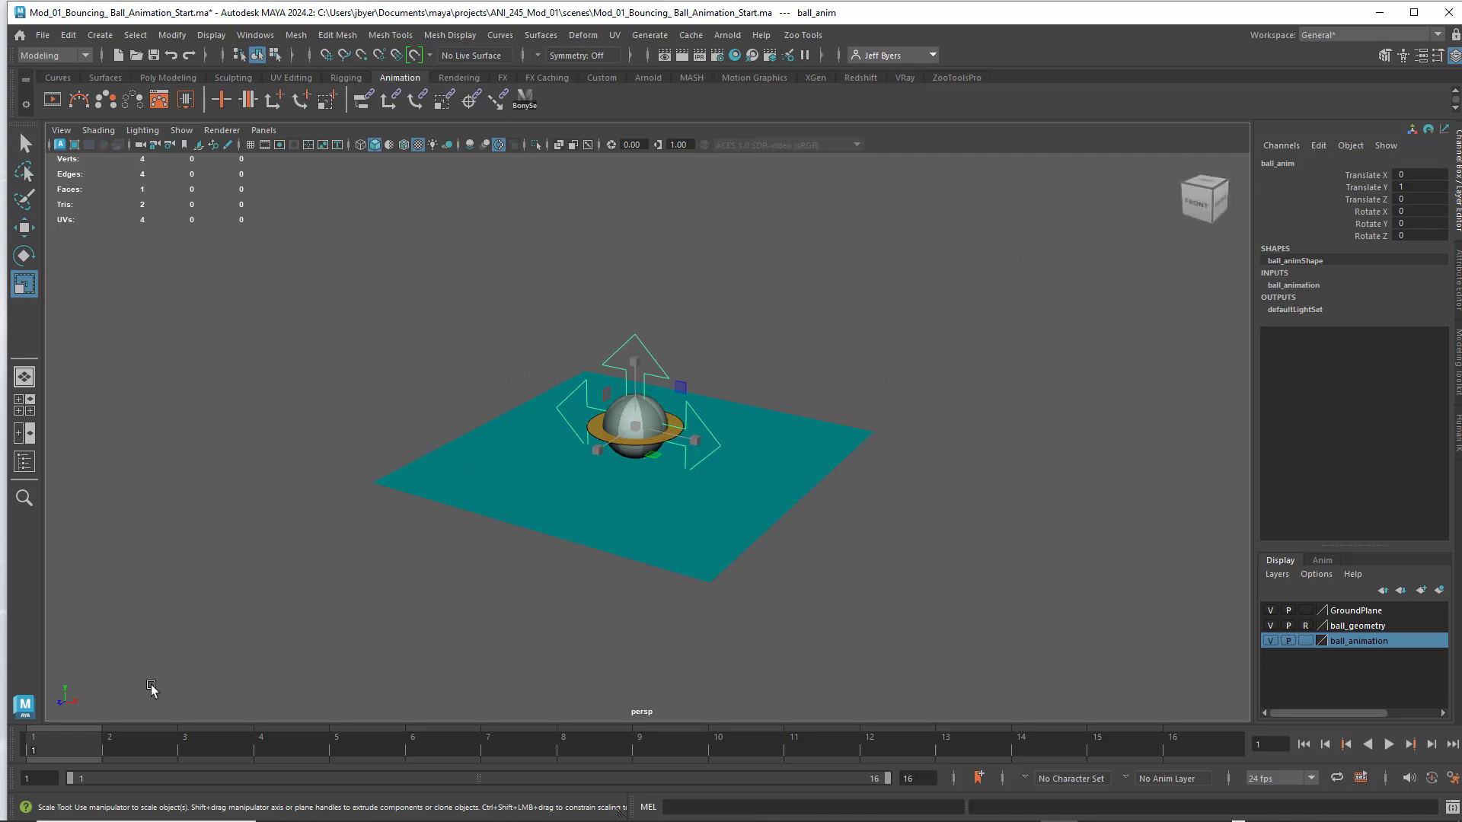
key(s)
Play the animation along the timeline twice, stopping playback each time.
key(alt+v)
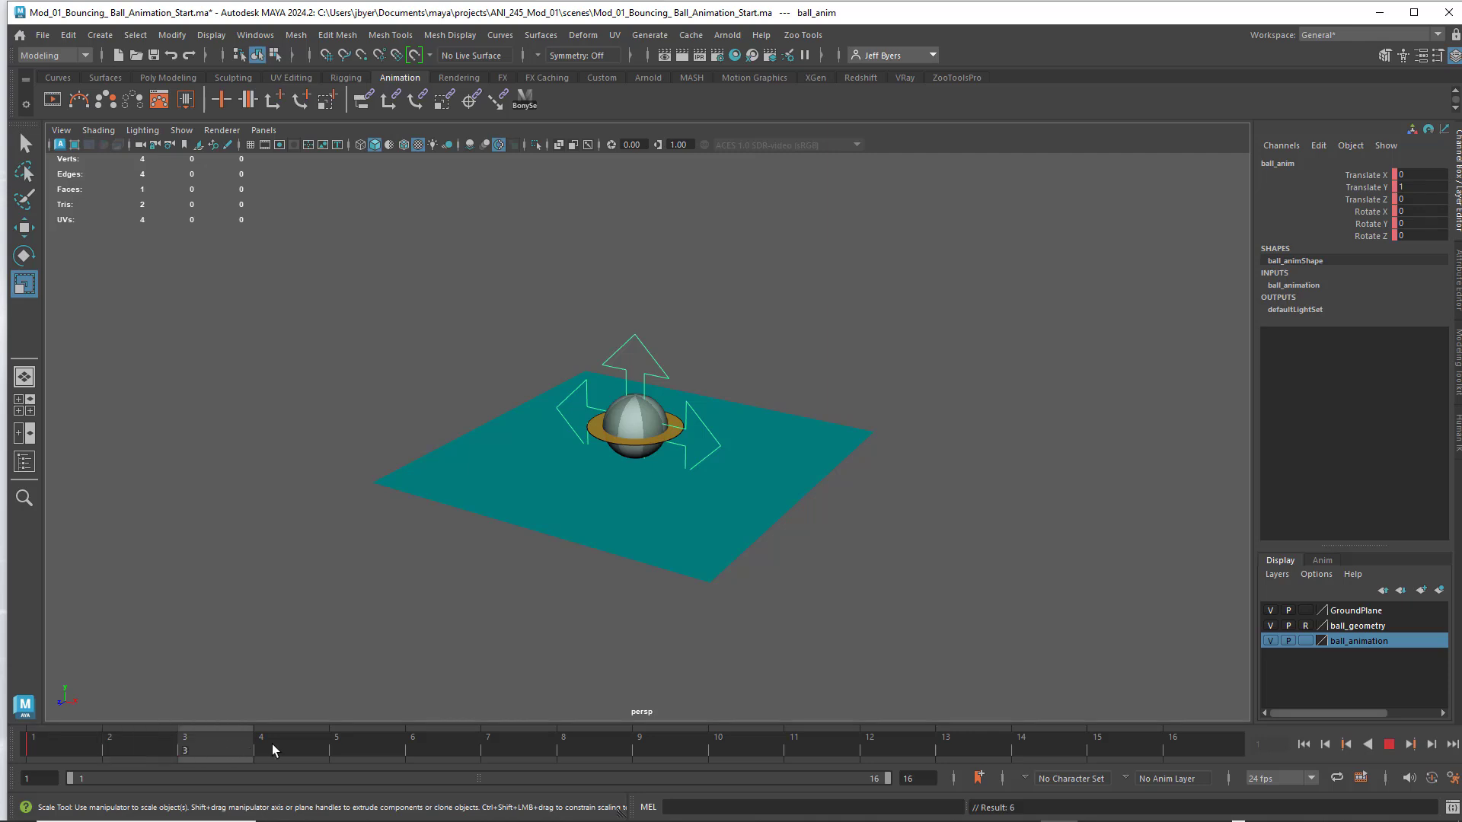
key(Escape)
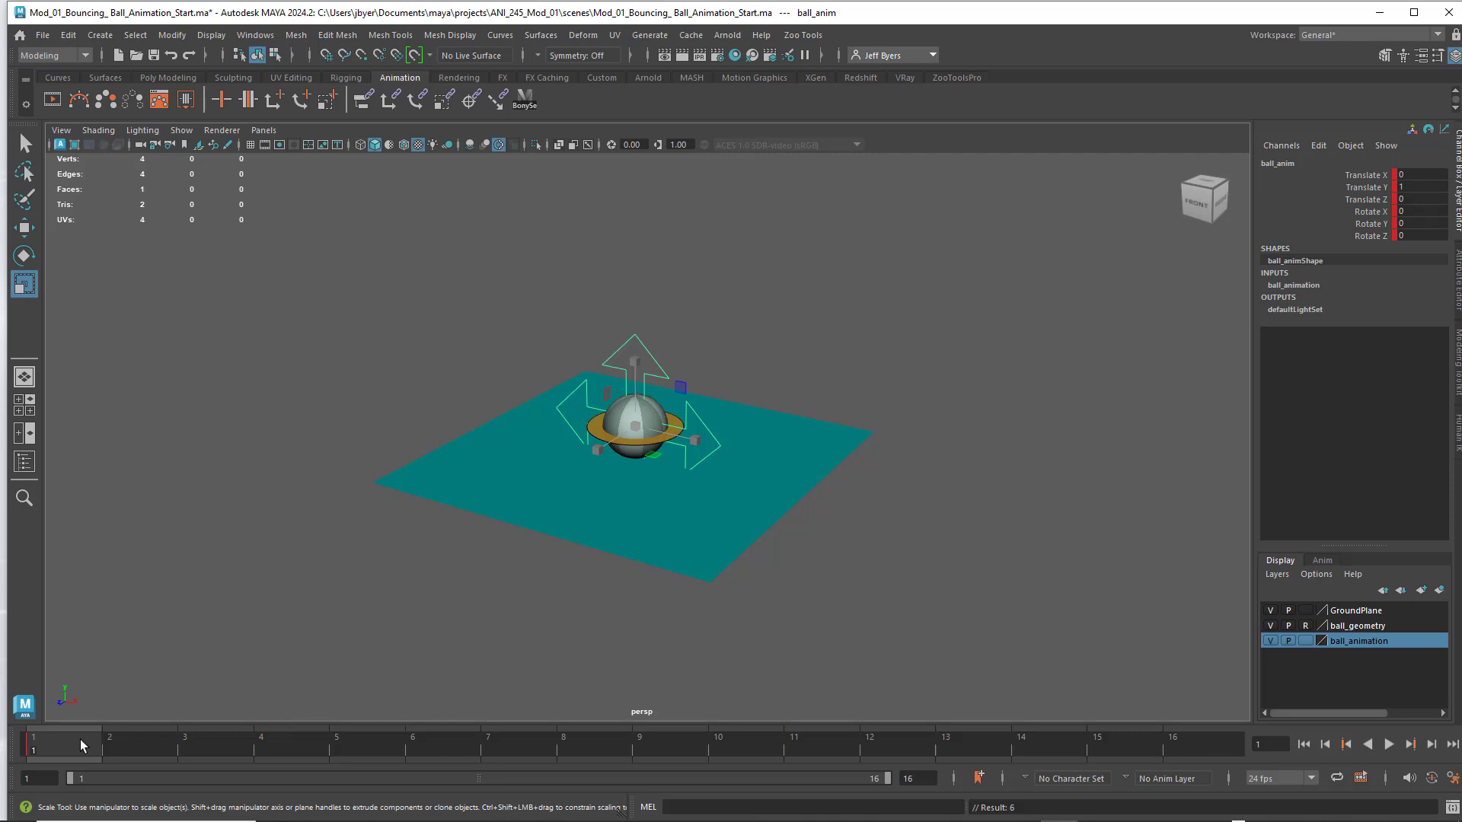
key(alt+v)
key(Escape)
Set the animation end time to 30 and extend the visible playback range to frame 30.
click(36, 779)
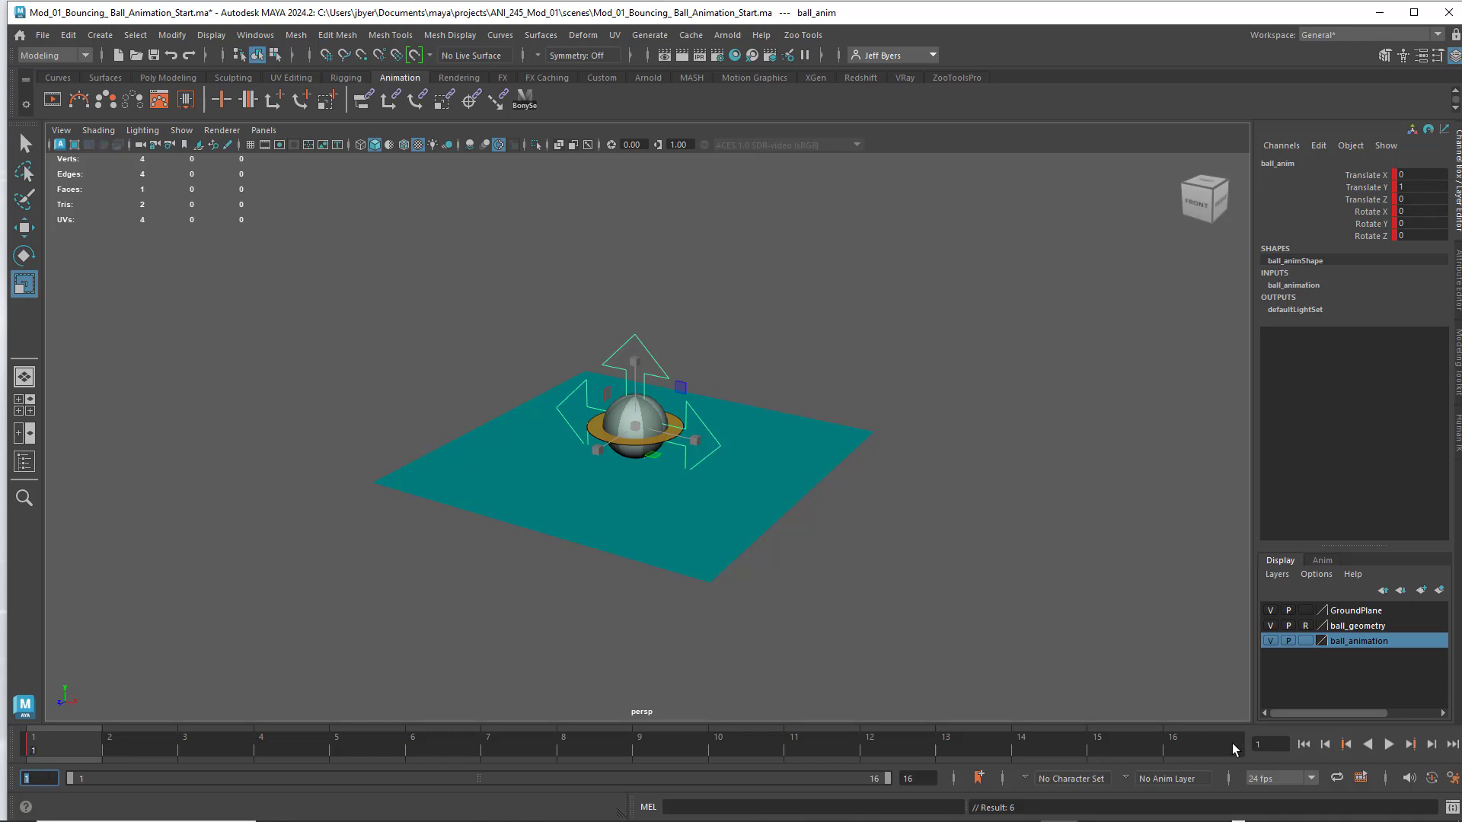
click(900, 779)
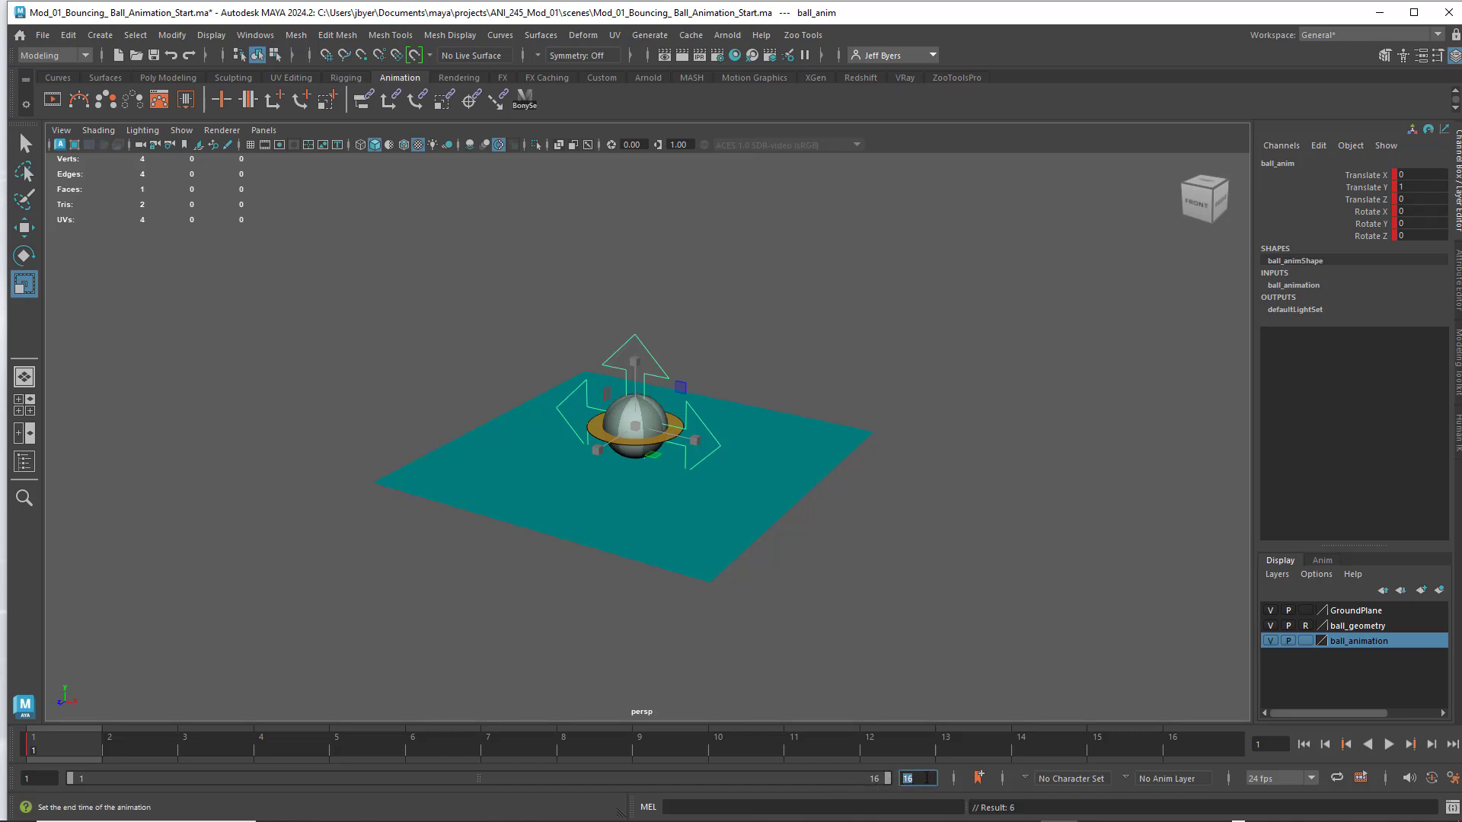
click(902, 779)
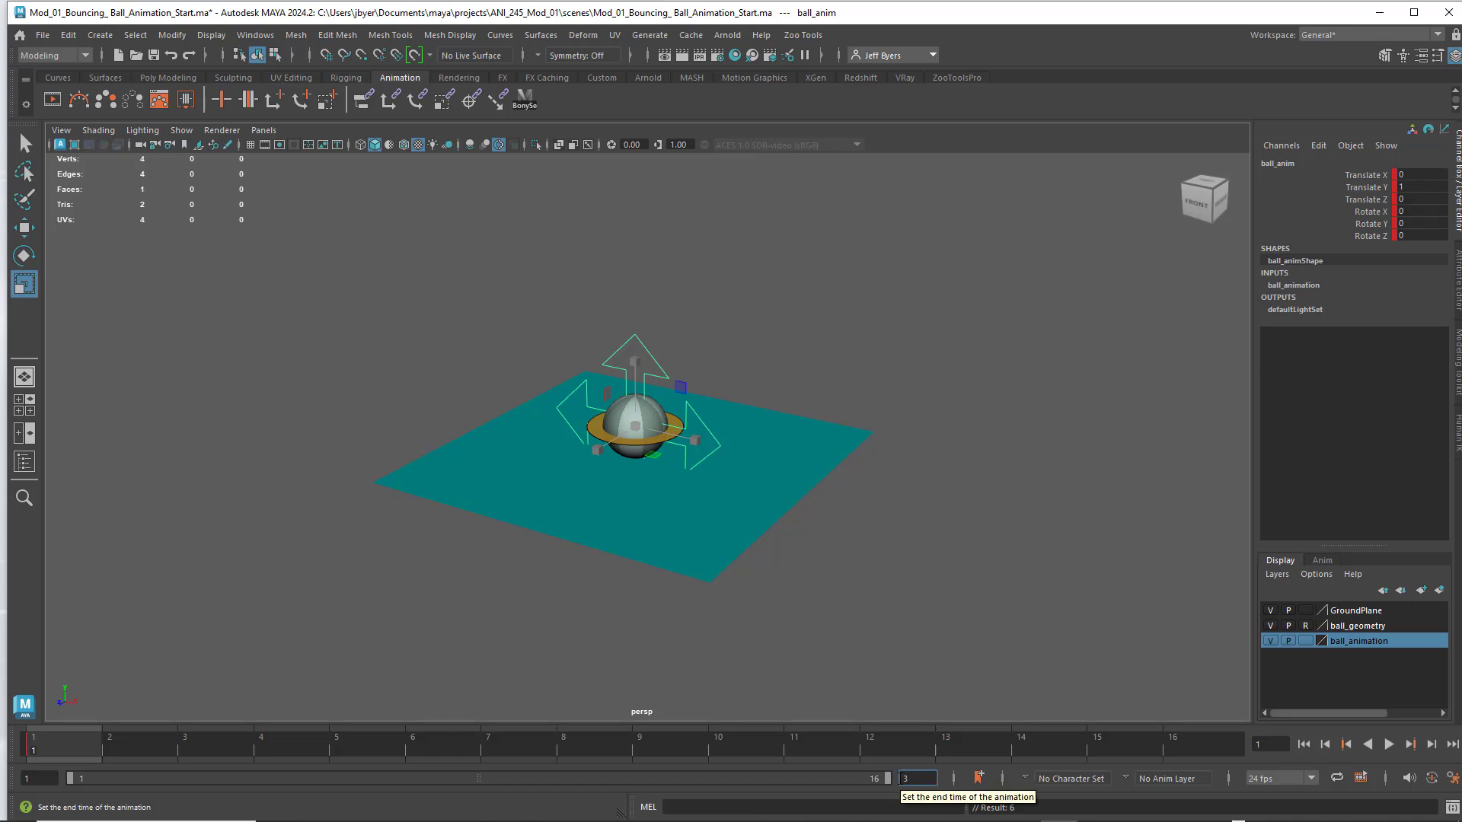
text(30)
key(Return)
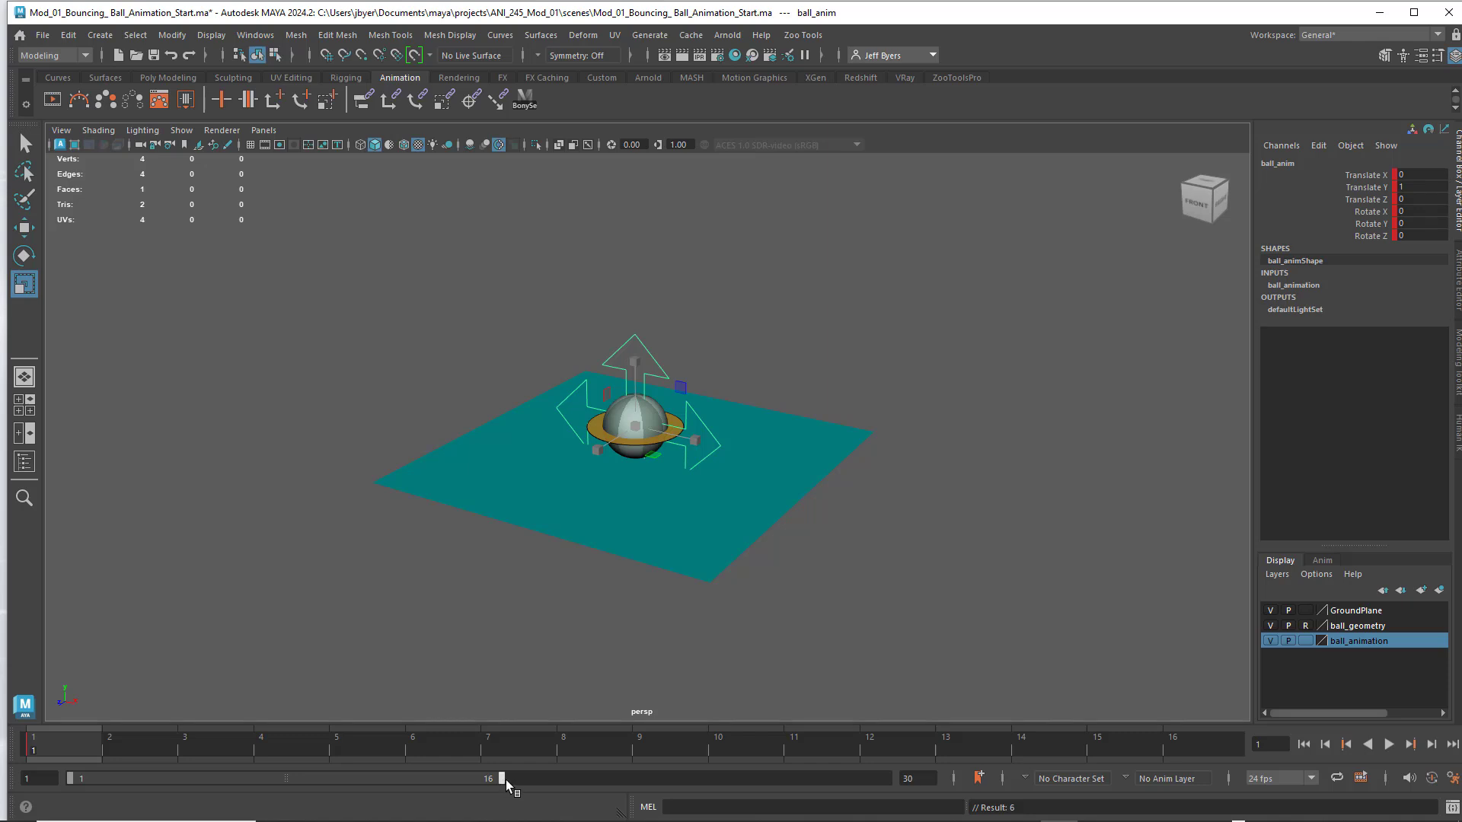
drag(506, 780, 899, 777)
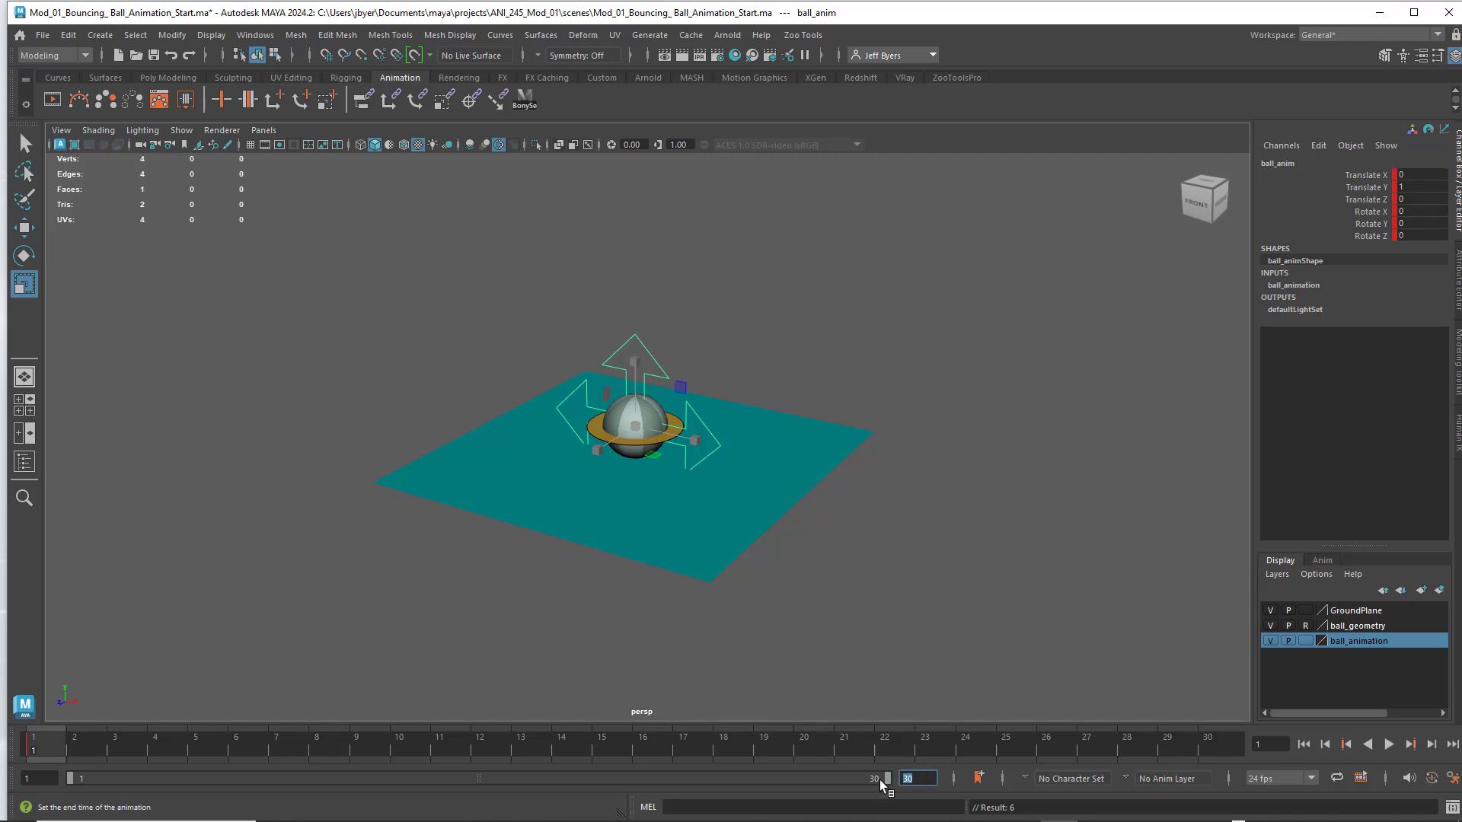
key(Tab)
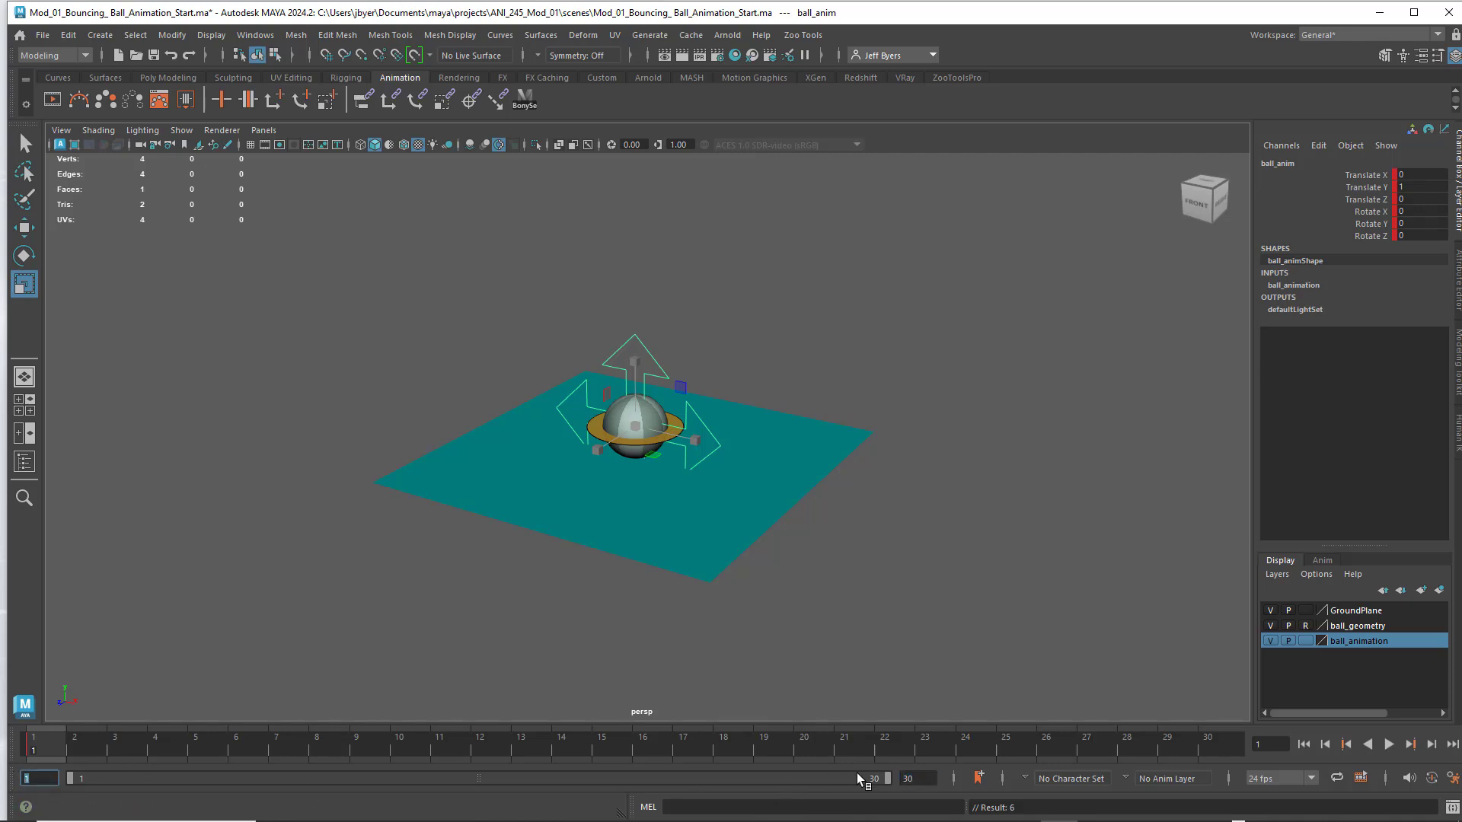
Shorten the playback range to end at frame 15 and set the animation end time to 16.
drag(920, 778, 889, 779)
drag(888, 779, 529, 779)
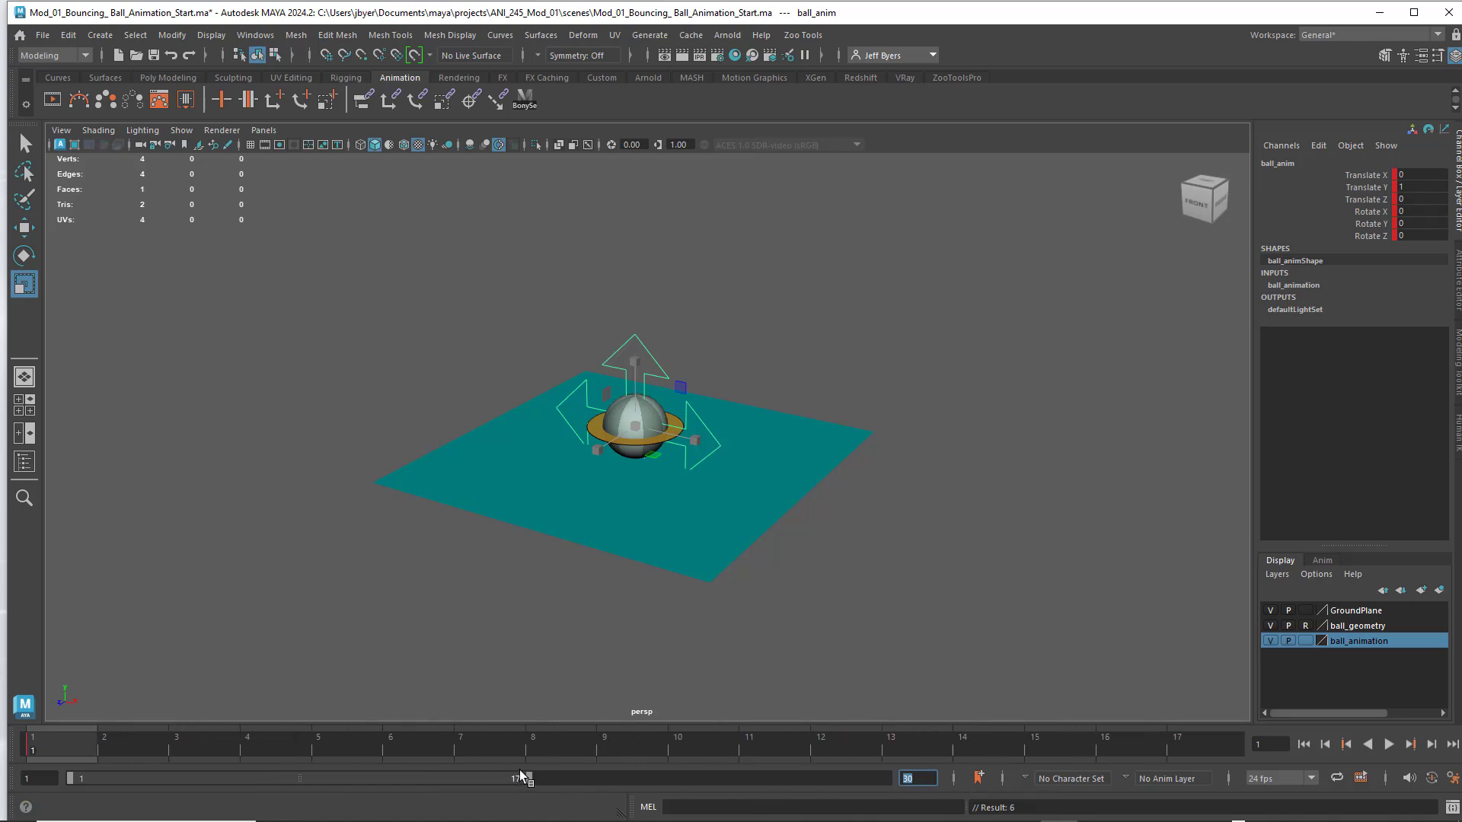
drag(529, 778, 468, 781)
drag(362, 773, 282, 779)
key(Return)
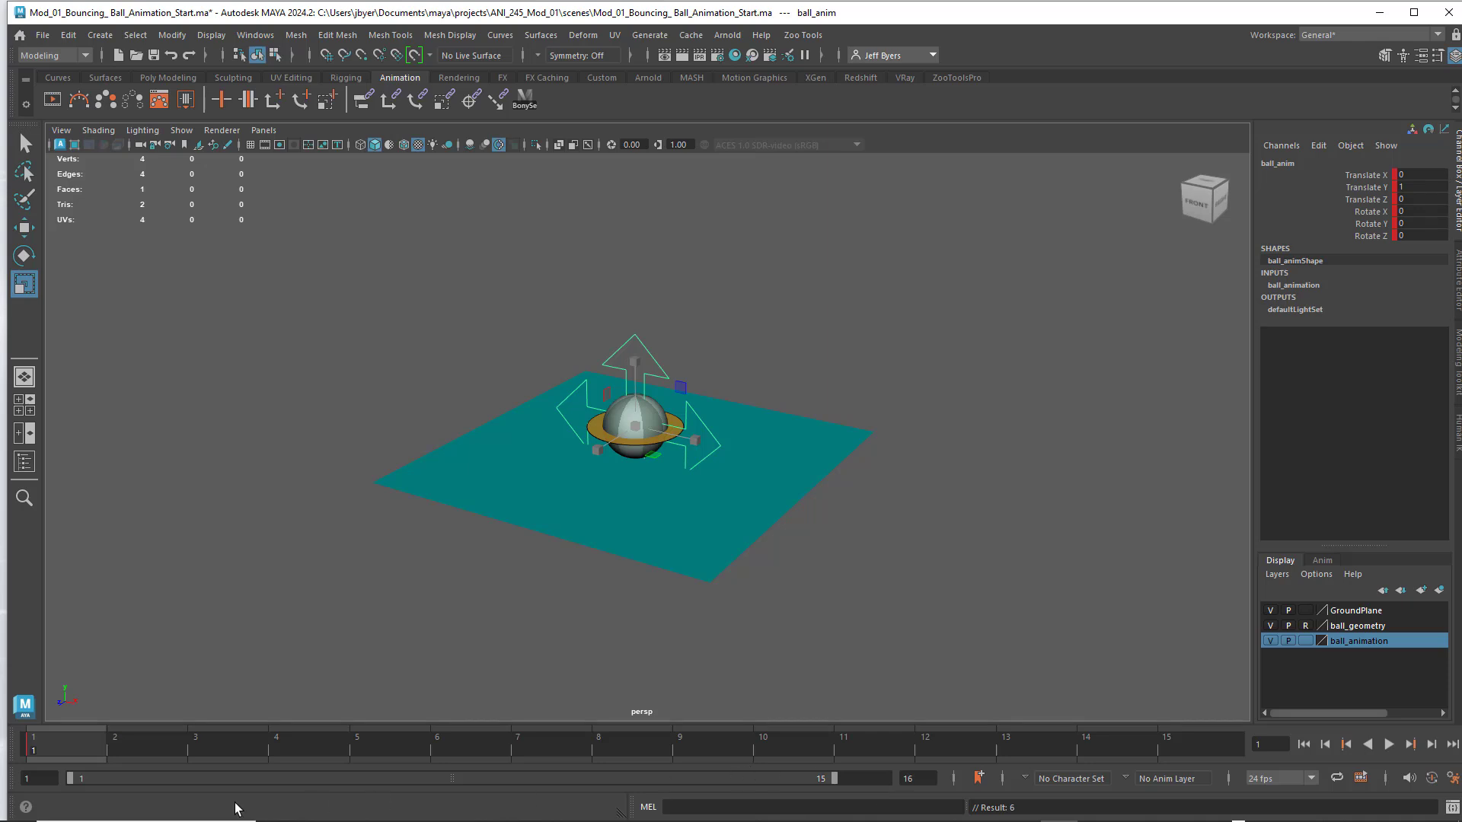
Play and stop the animation with the playback controls, jumping to the end of the range and back to its start.
click(1389, 745)
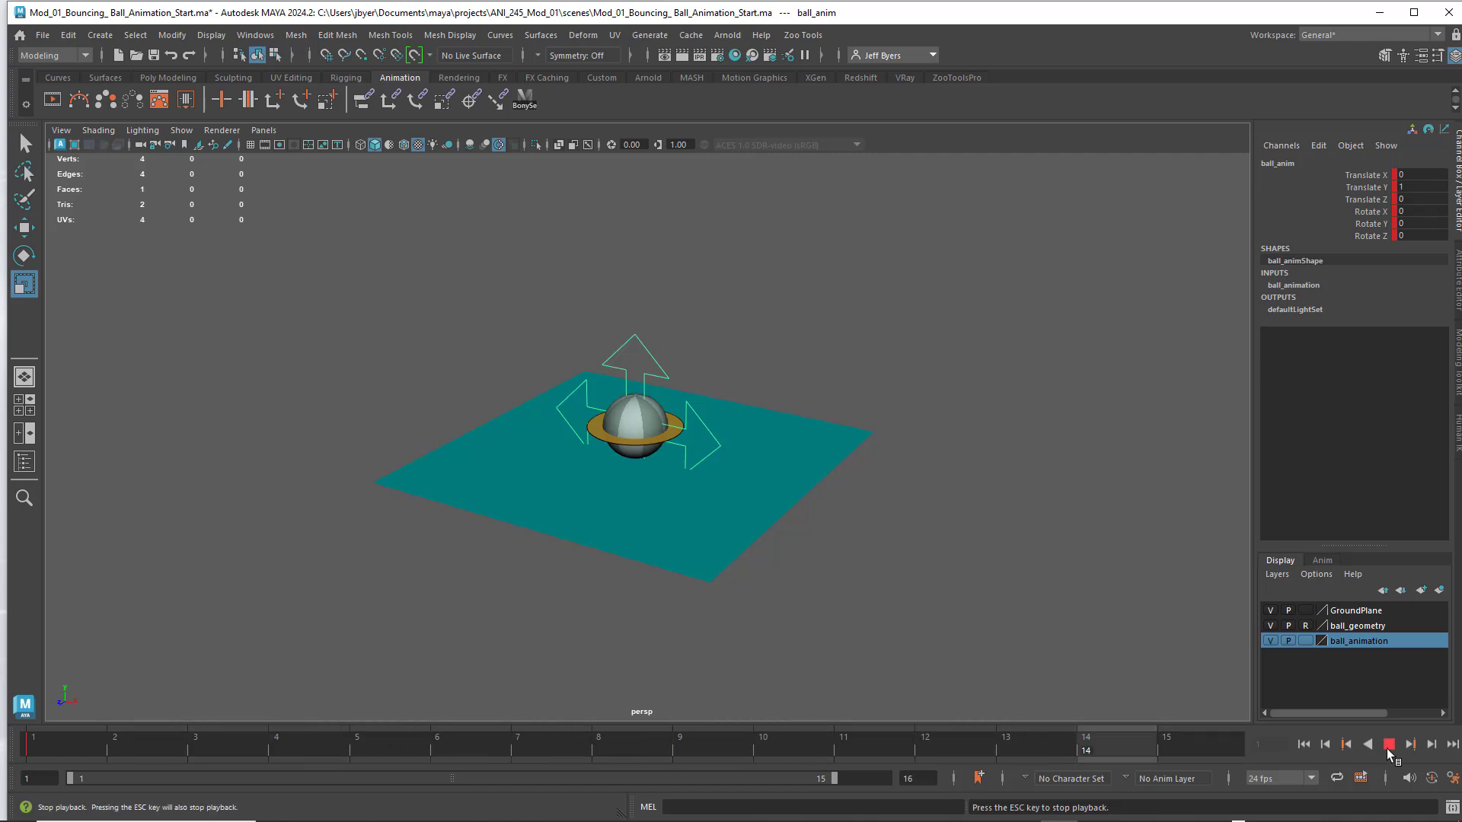
click(1388, 749)
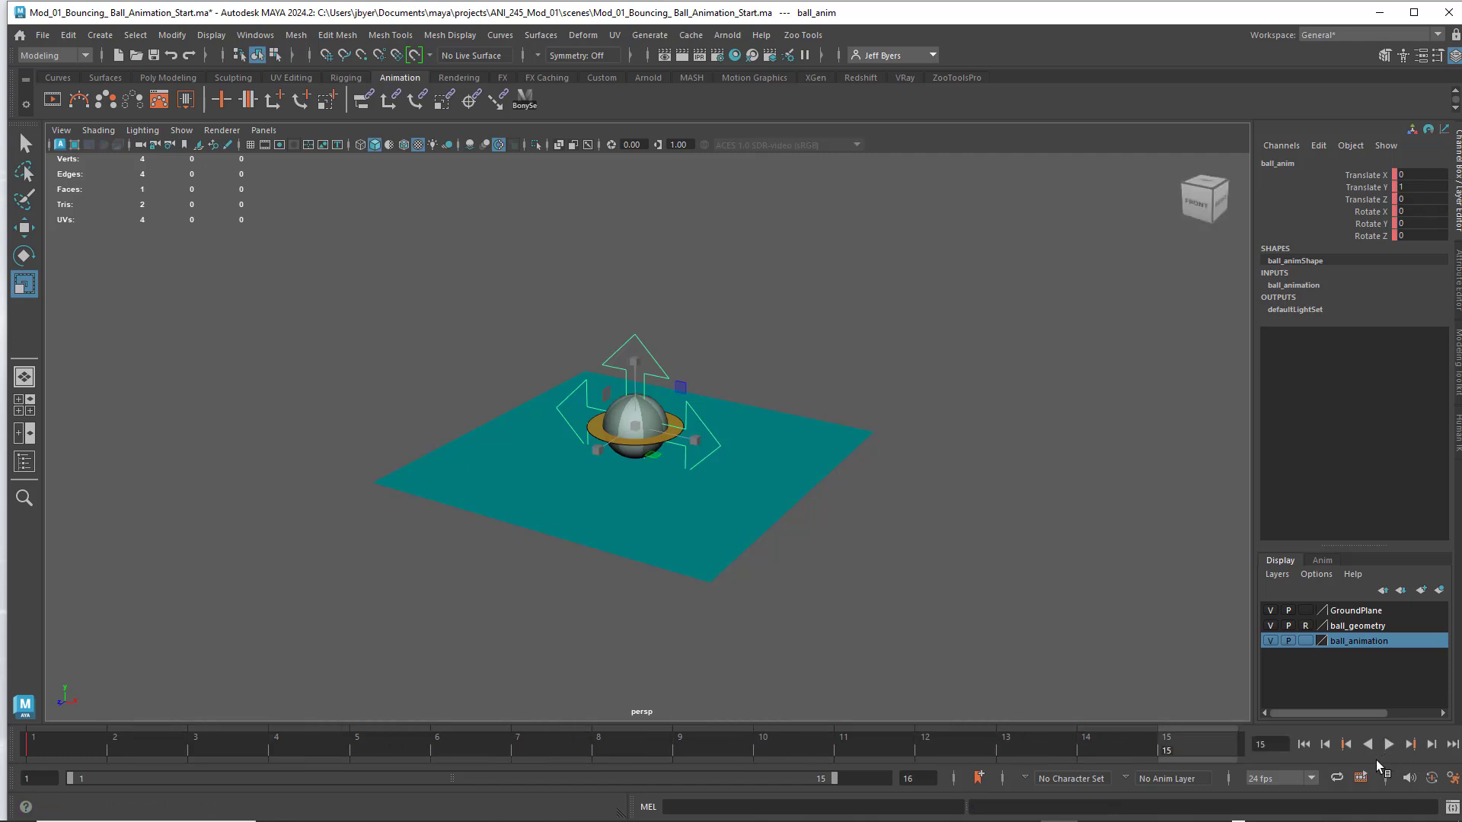
click(1305, 747)
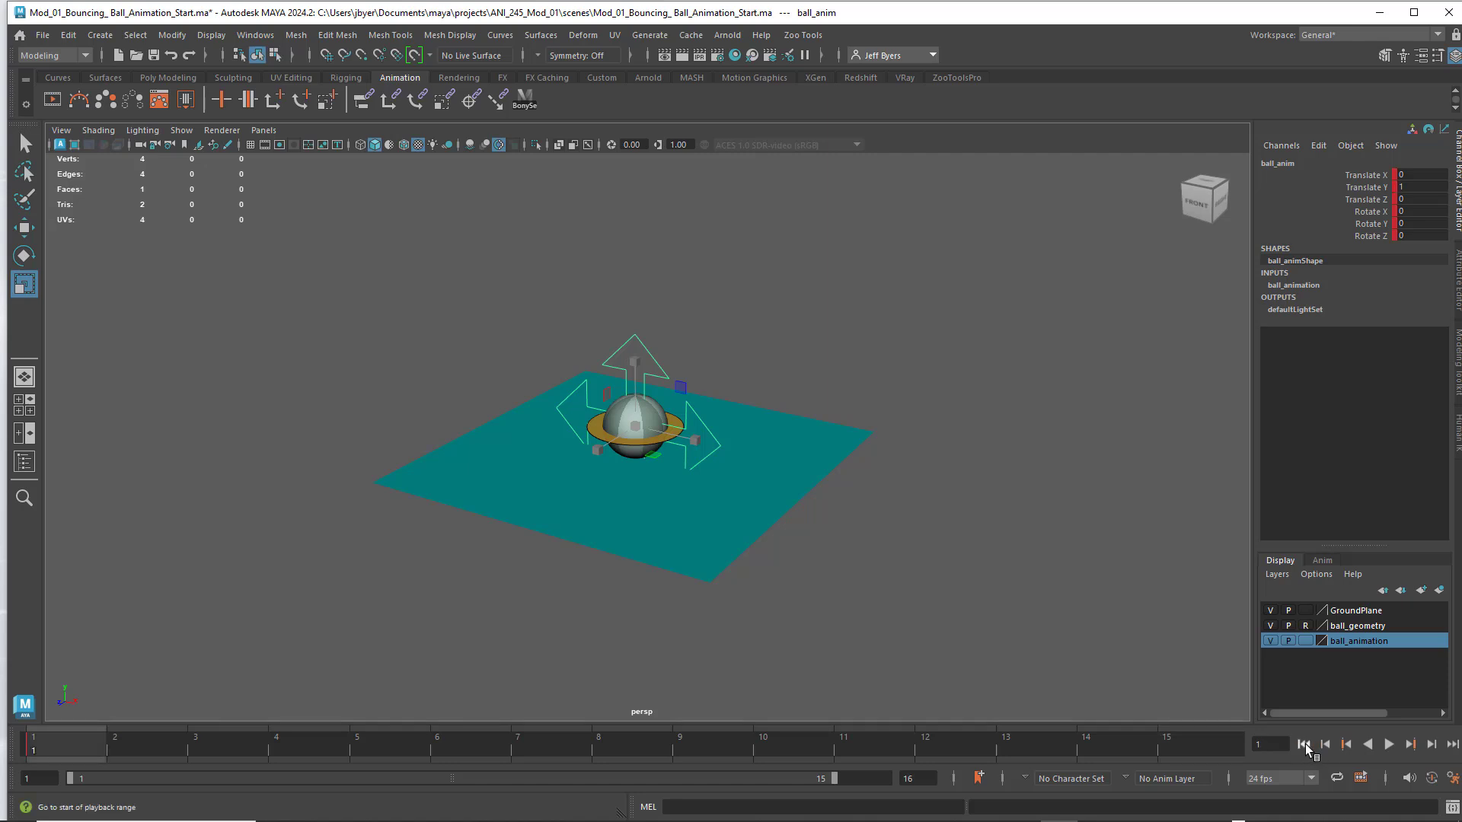
click(1453, 745)
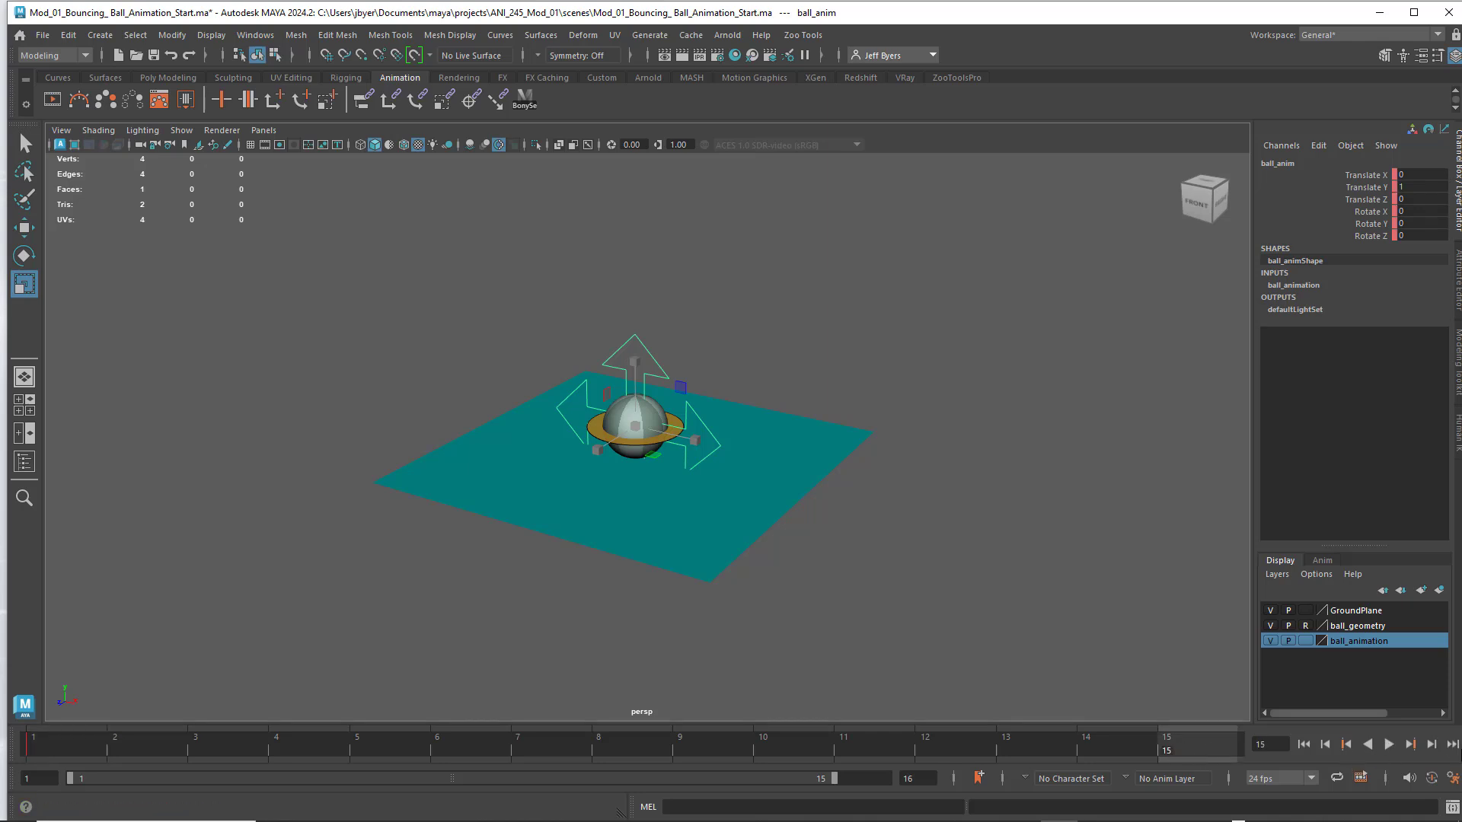
click(1389, 744)
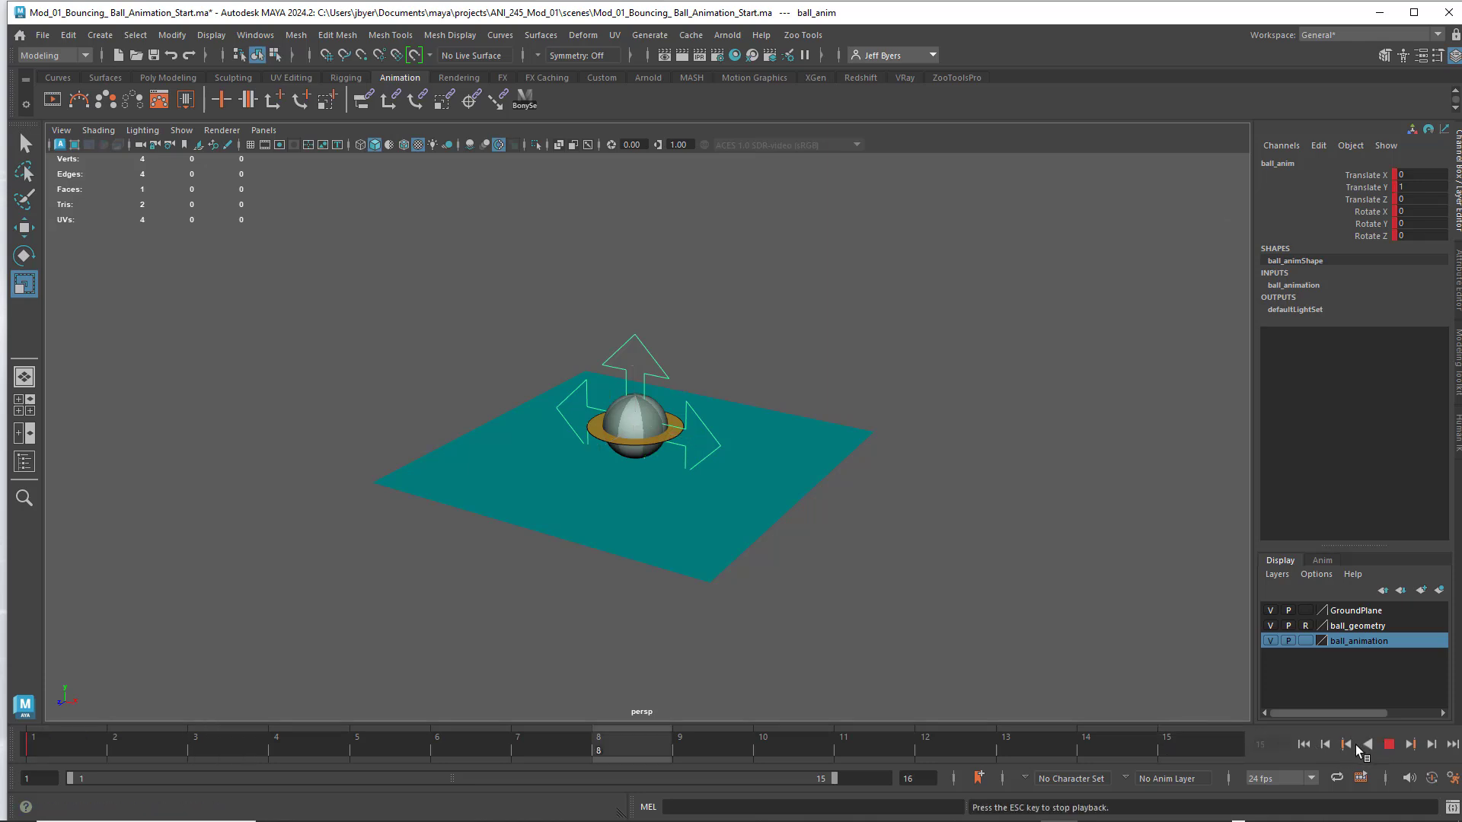
key(Escape)
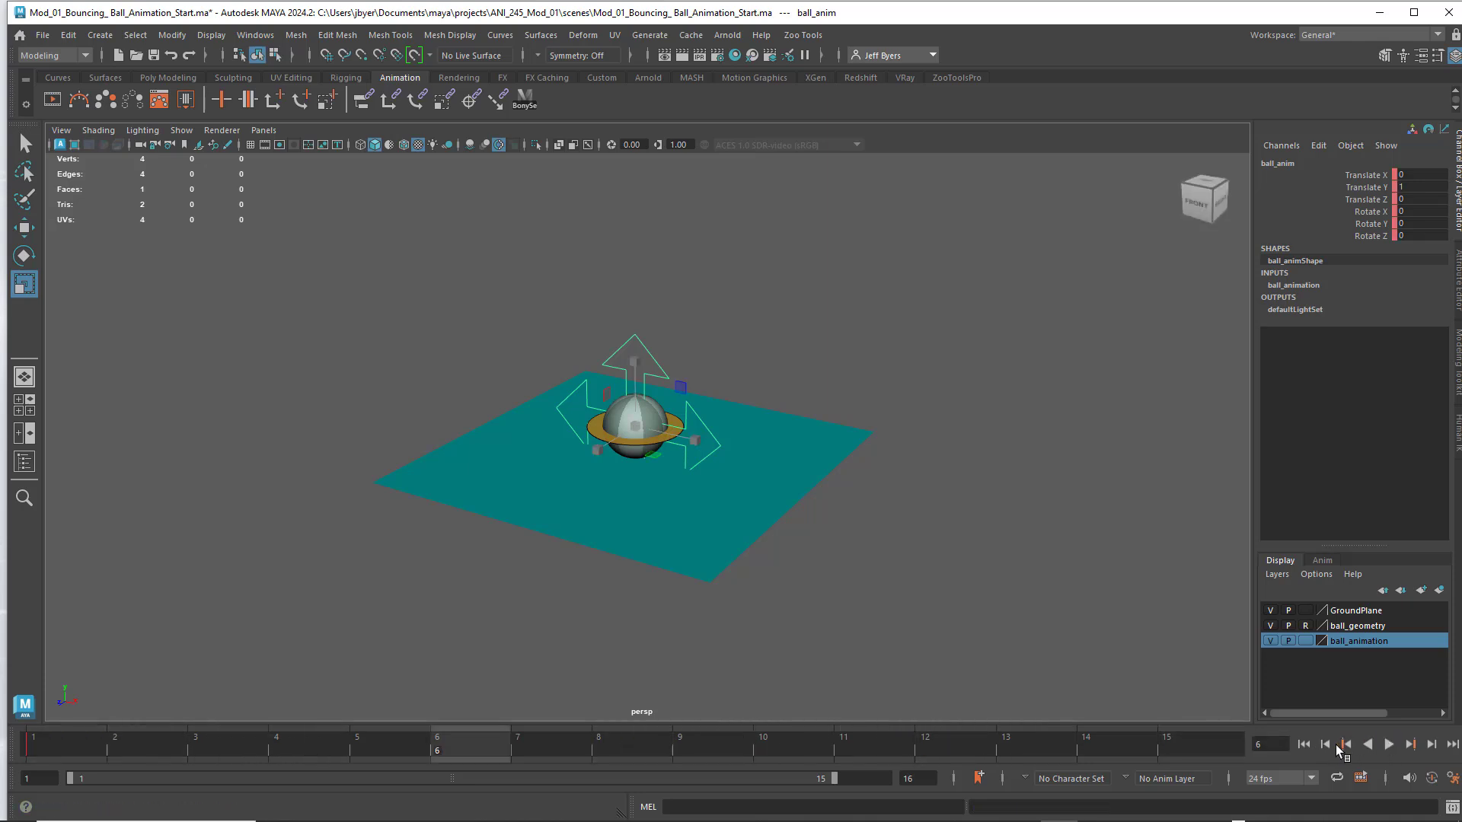
click(1303, 745)
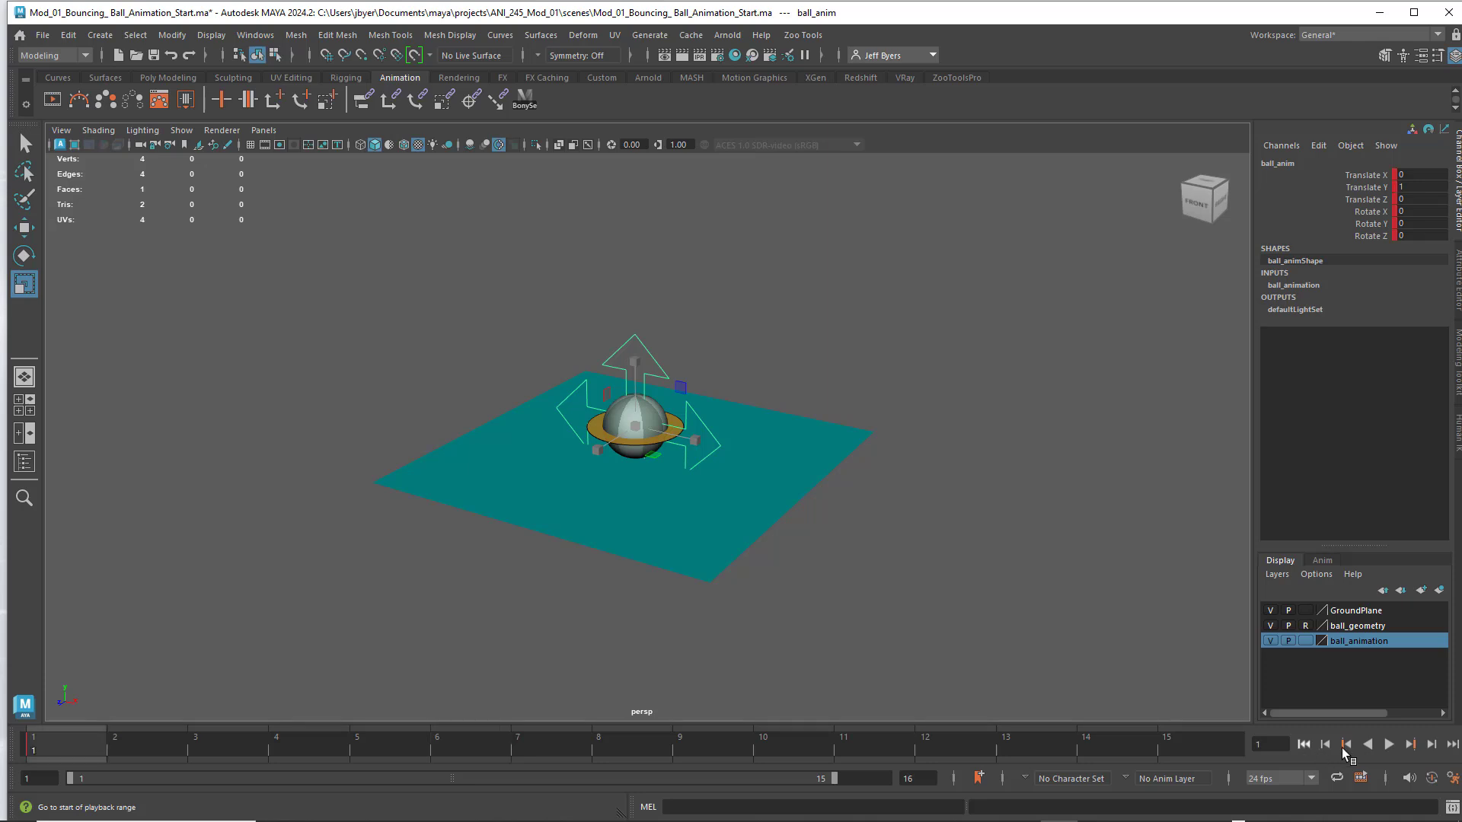
Advance the current time one frame at a time to frame 7, and step back to frame 3.
click(1431, 746)
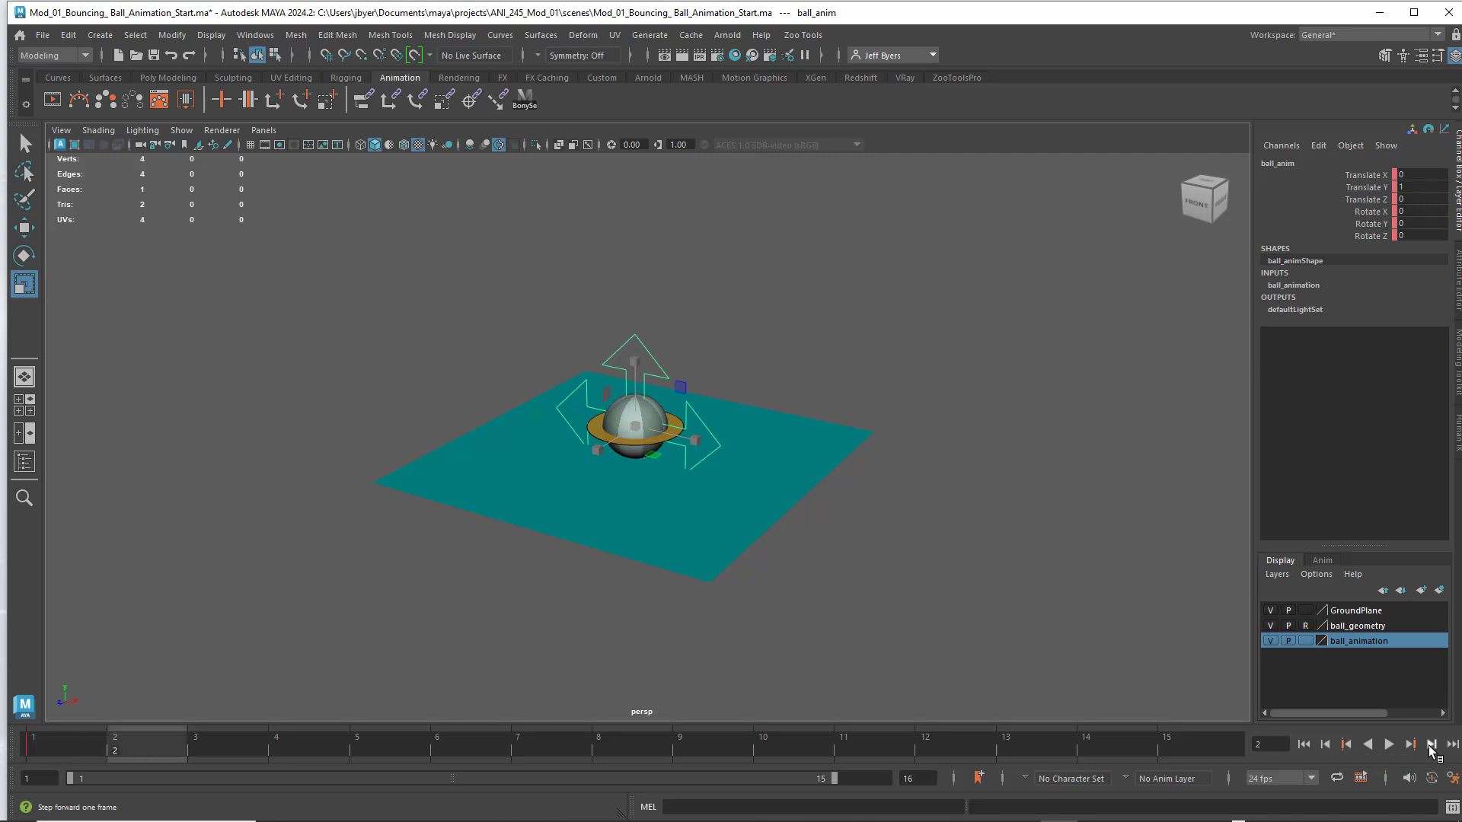
click(1432, 746)
click(1432, 746)
click(1431, 746)
click(1432, 747)
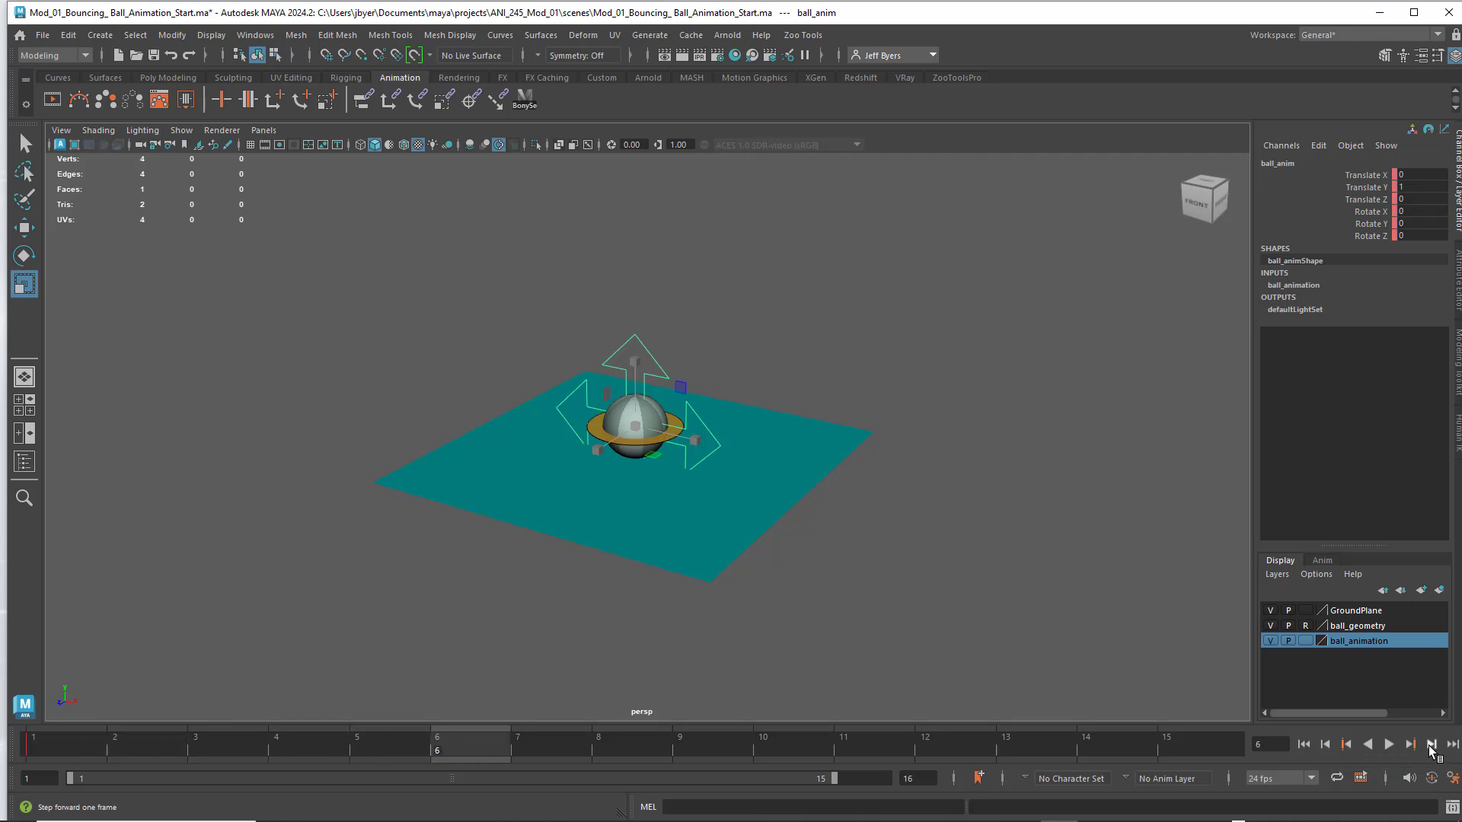
click(1431, 746)
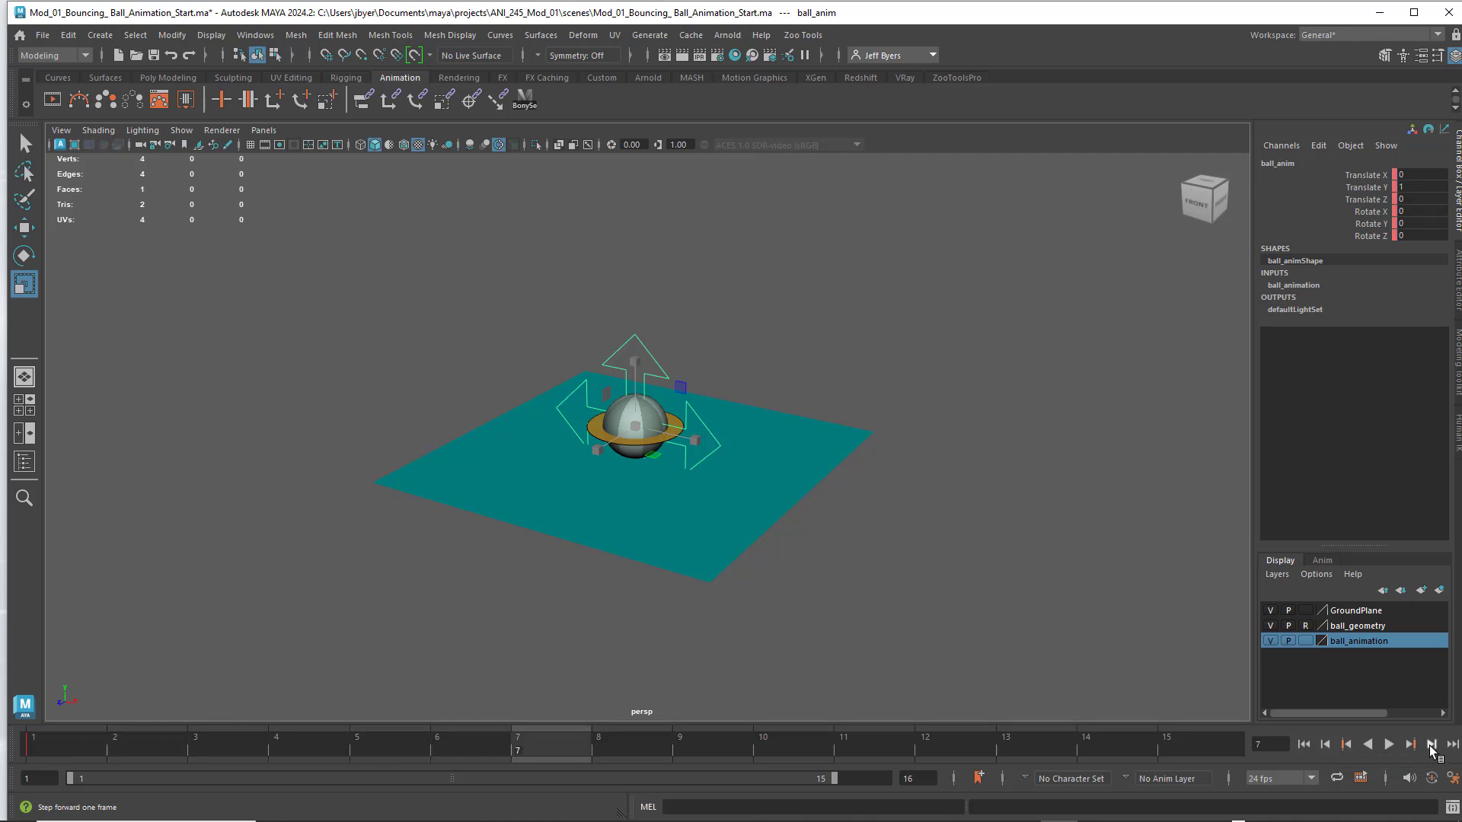
click(1326, 745)
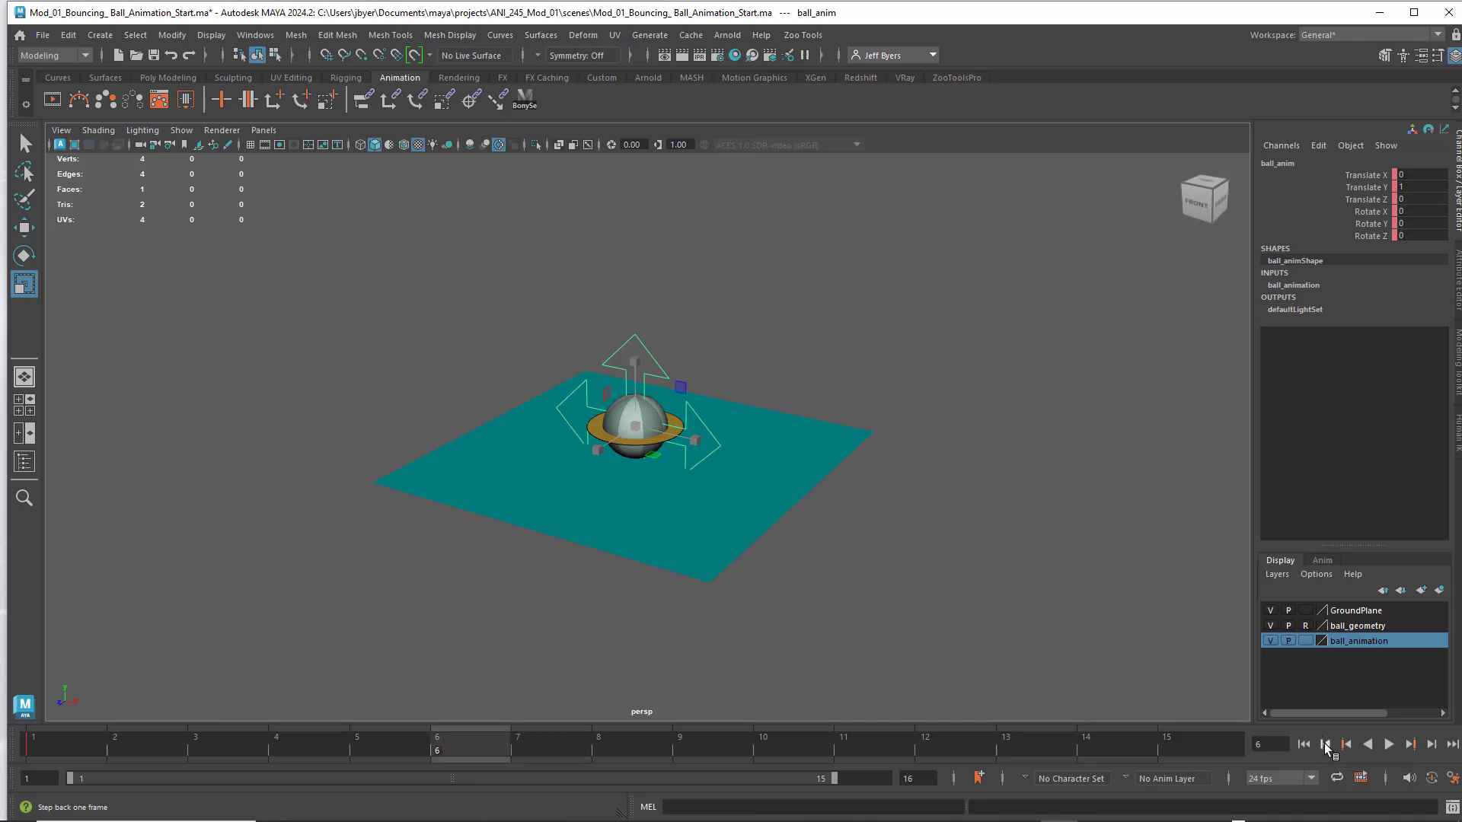
click(1325, 746)
click(1326, 745)
click(1326, 745)
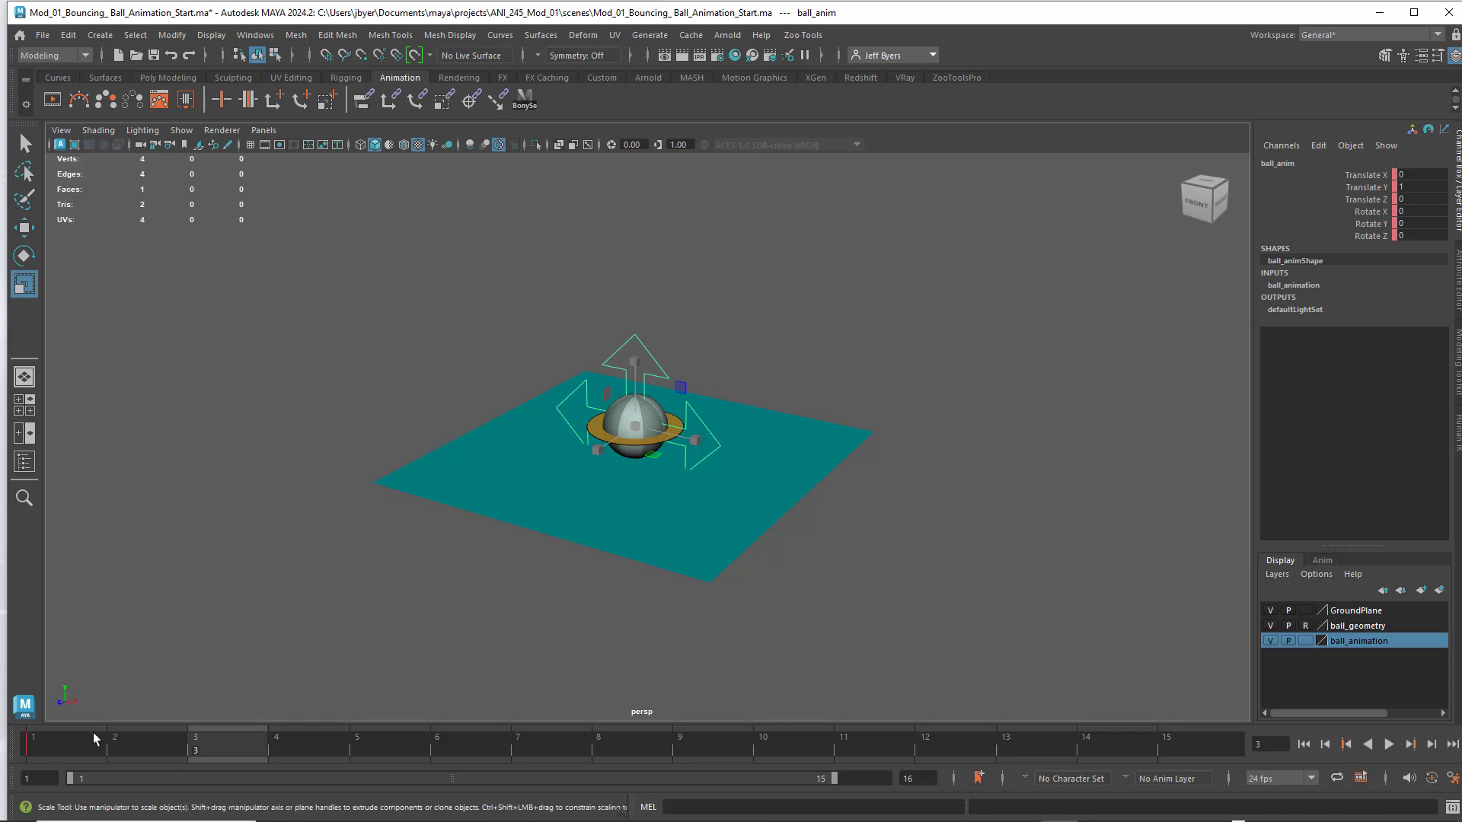
Return the current time to frame 1, play and stop the animation, and go back to frame 1.
click(30, 736)
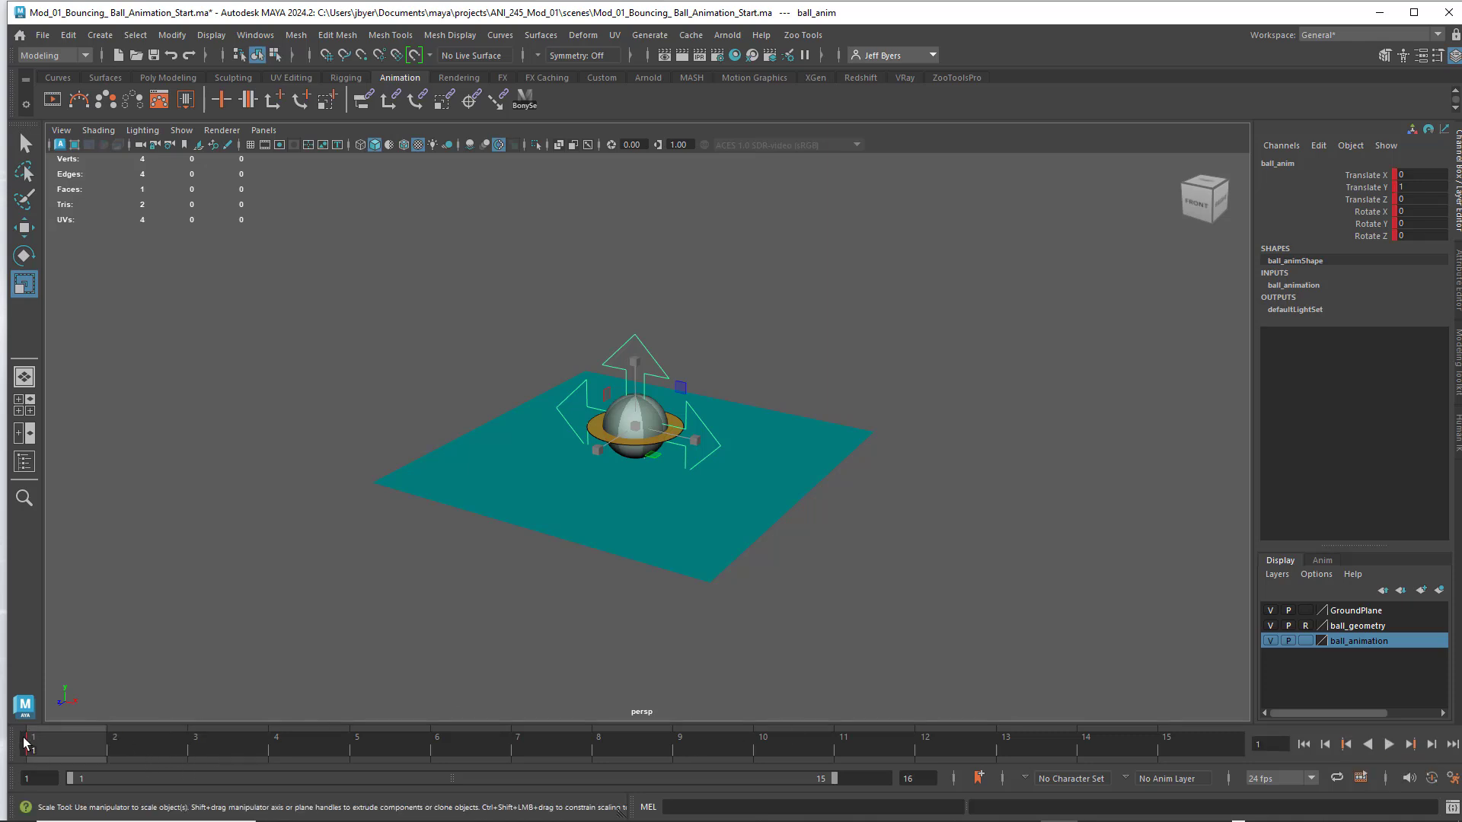
mouse_move(48, 742)
mouse_down()
mouse_move(106, 744)
mouse_move(35, 744)
mouse_up()
key(alt+v)
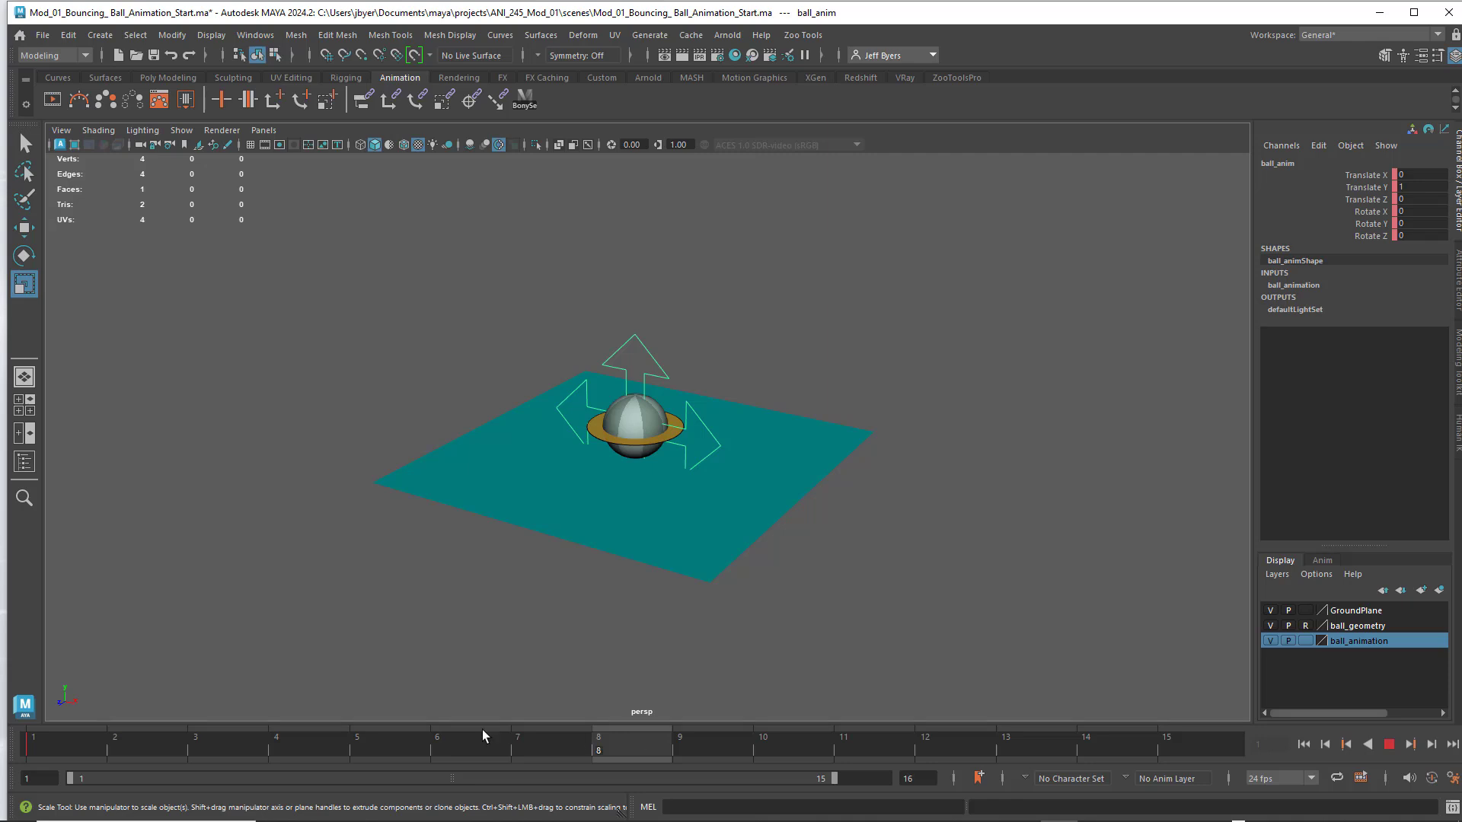
key(alt+v)
click(55, 744)
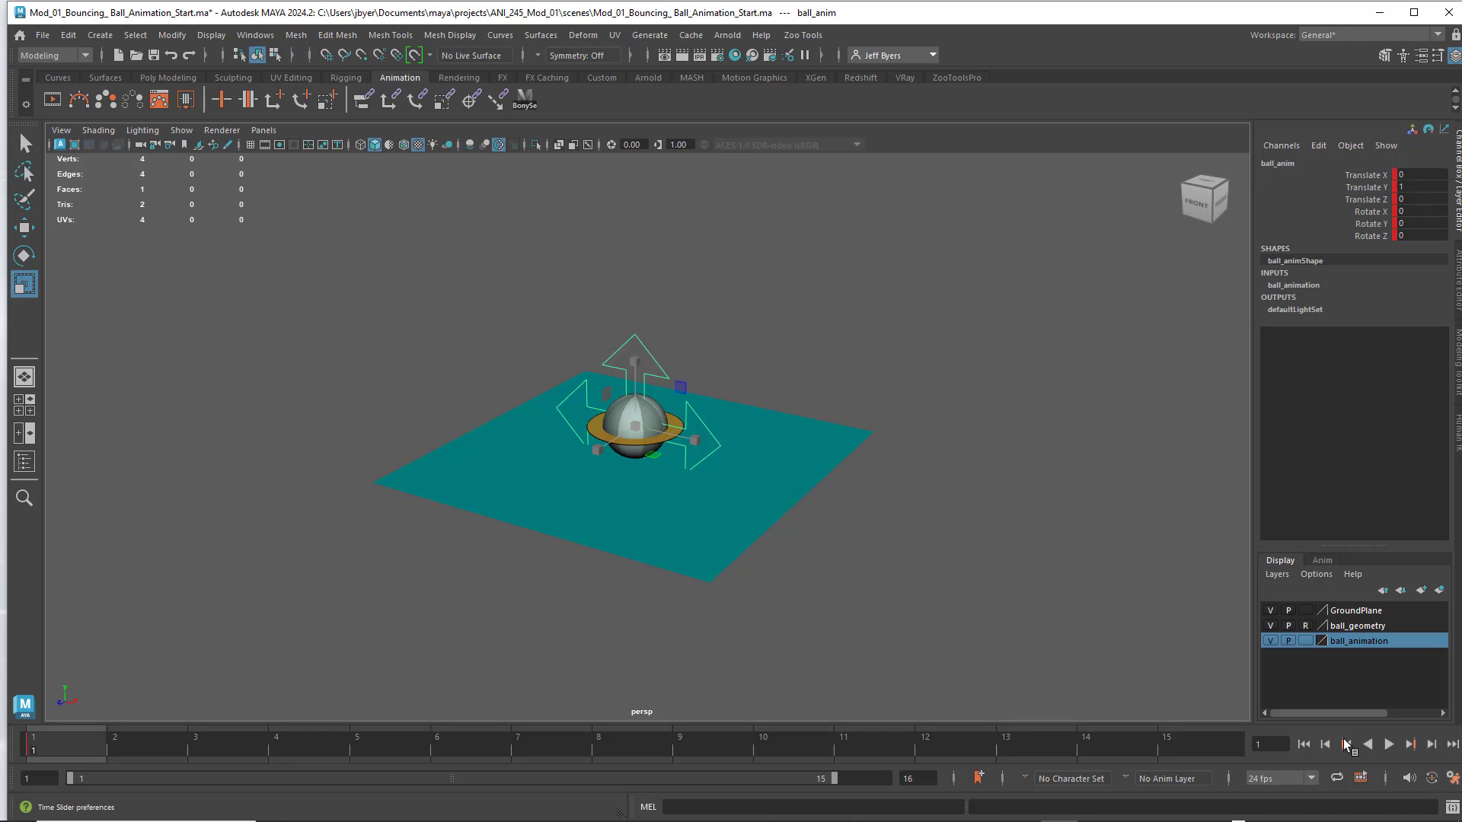
View the Time Slider animation and playback preferences, and close them without changes.
click(1452, 776)
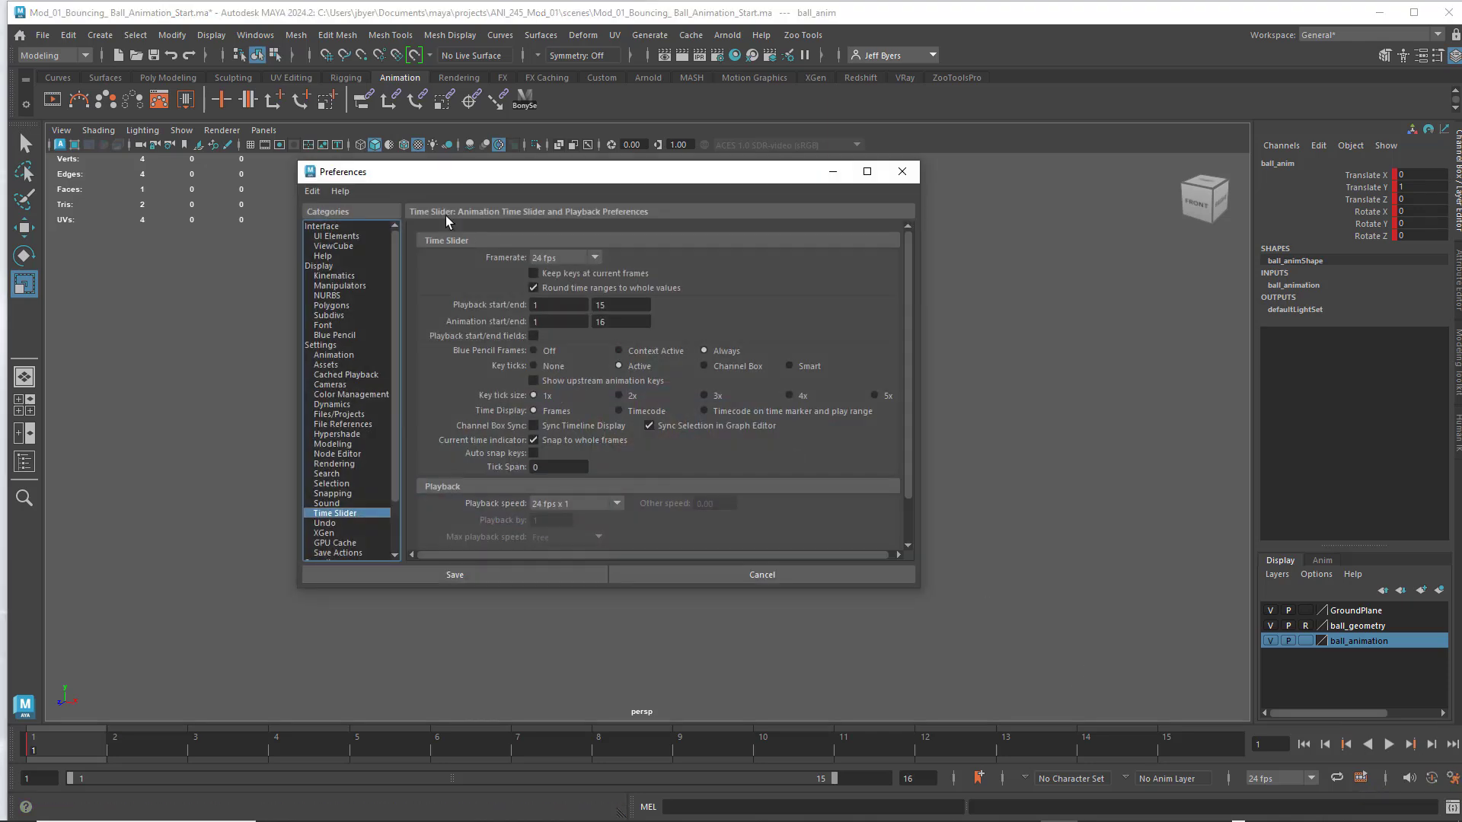
drag(431, 182, 457, 206)
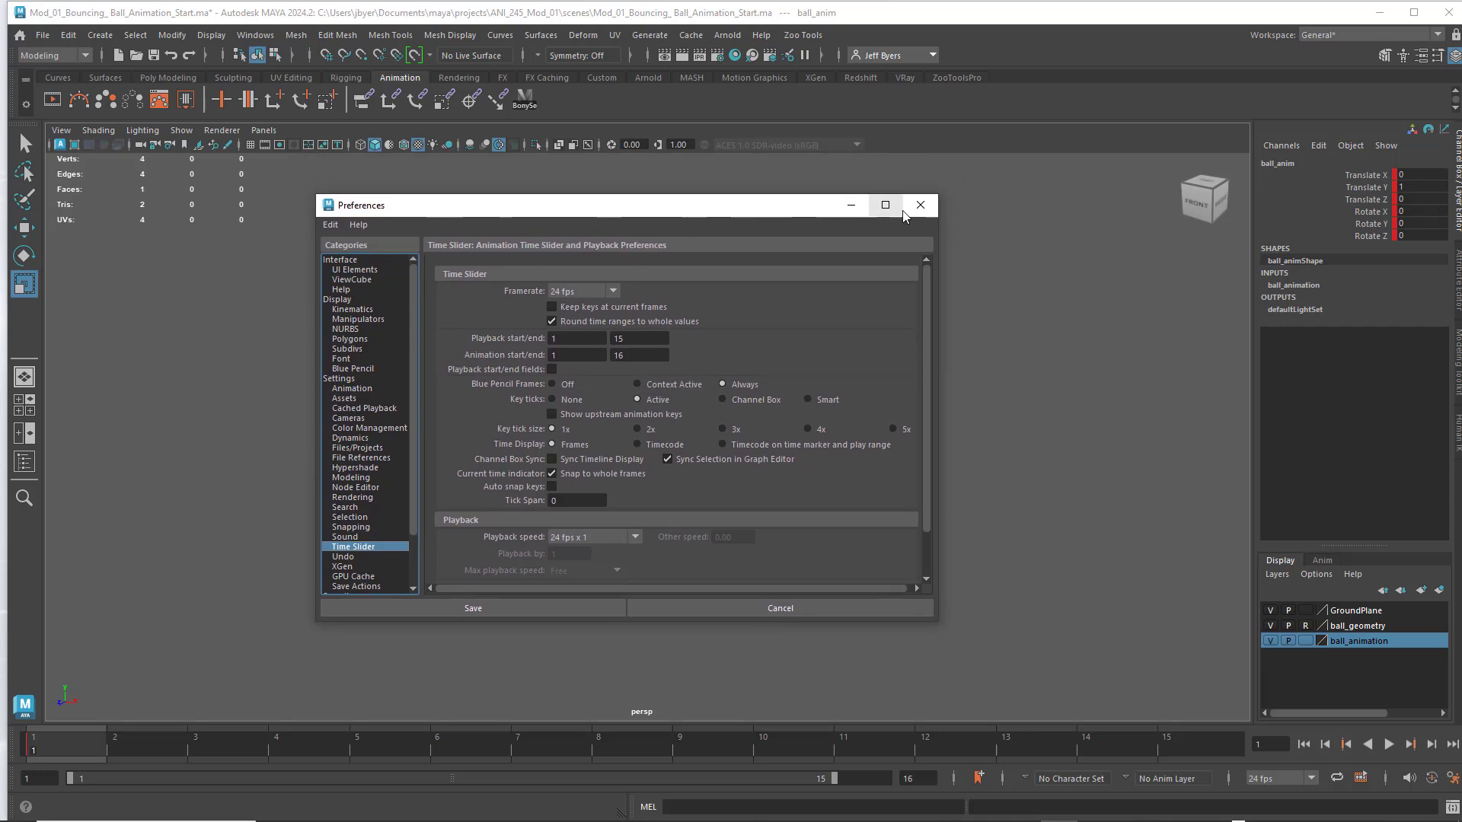
click(930, 204)
Open the Preferences window, deselect the ball control, and show the general Settings category.
click(255, 35)
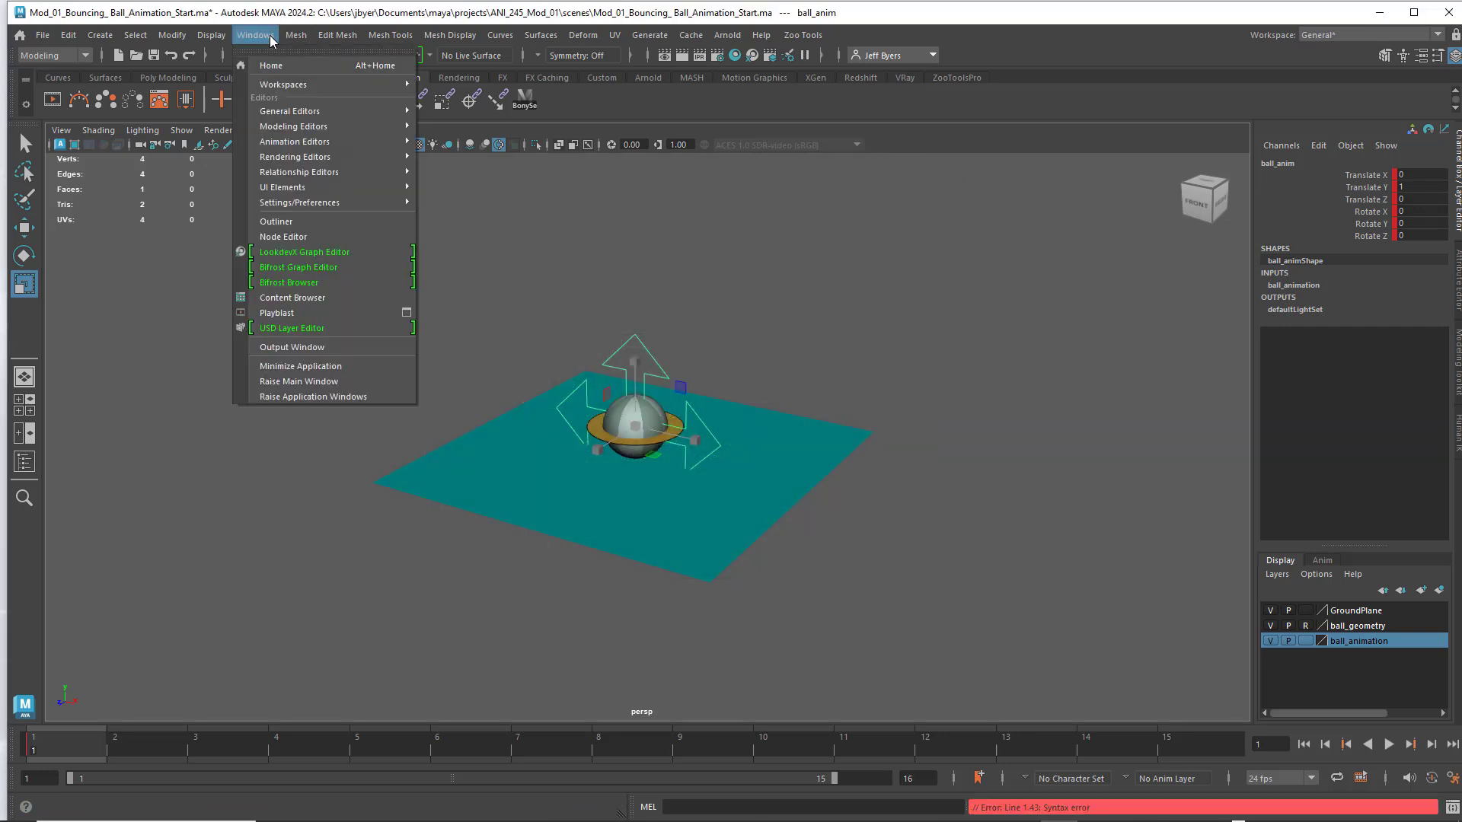
mouse_move(331, 203)
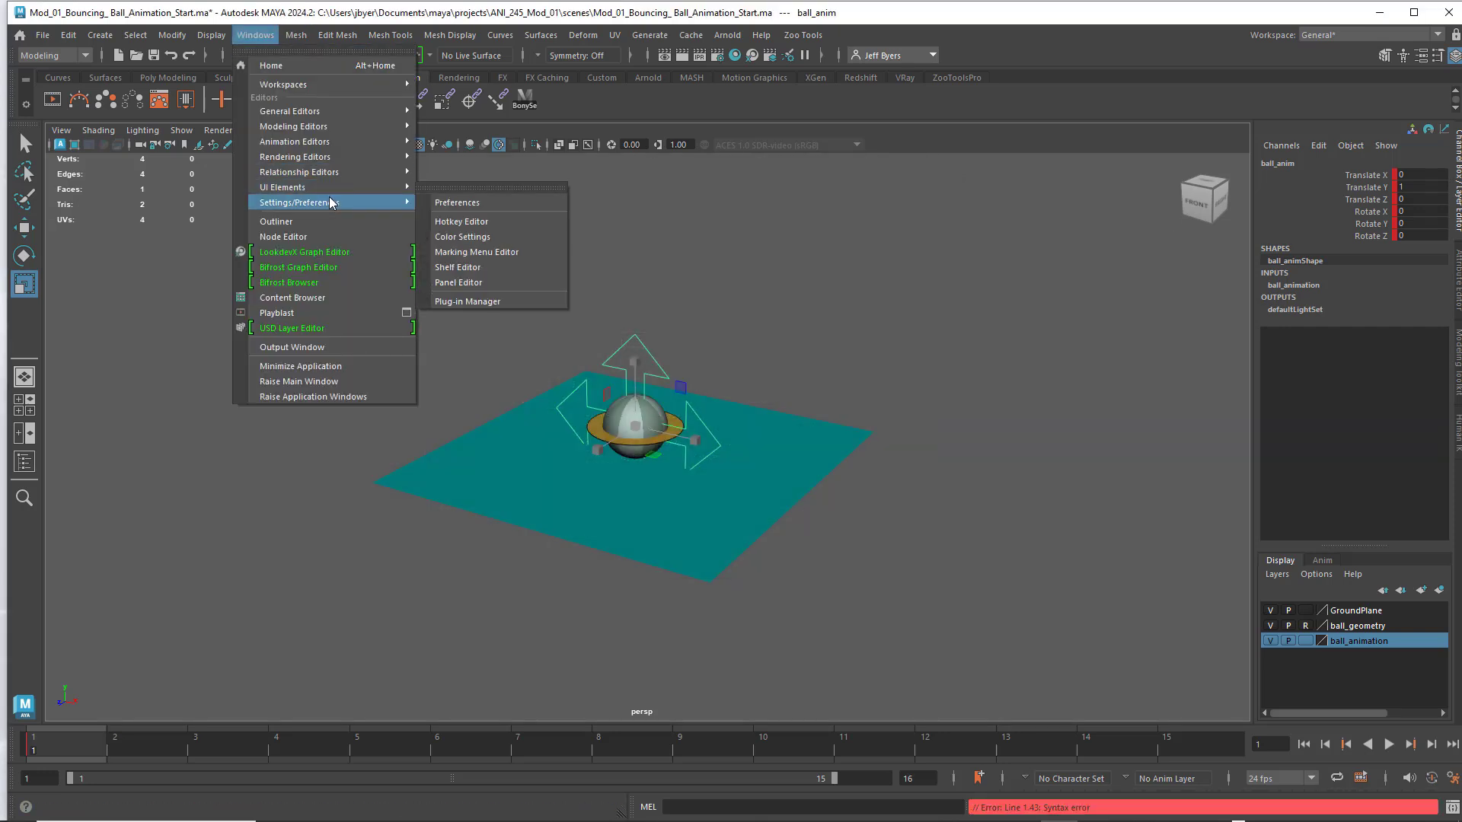
click(491, 202)
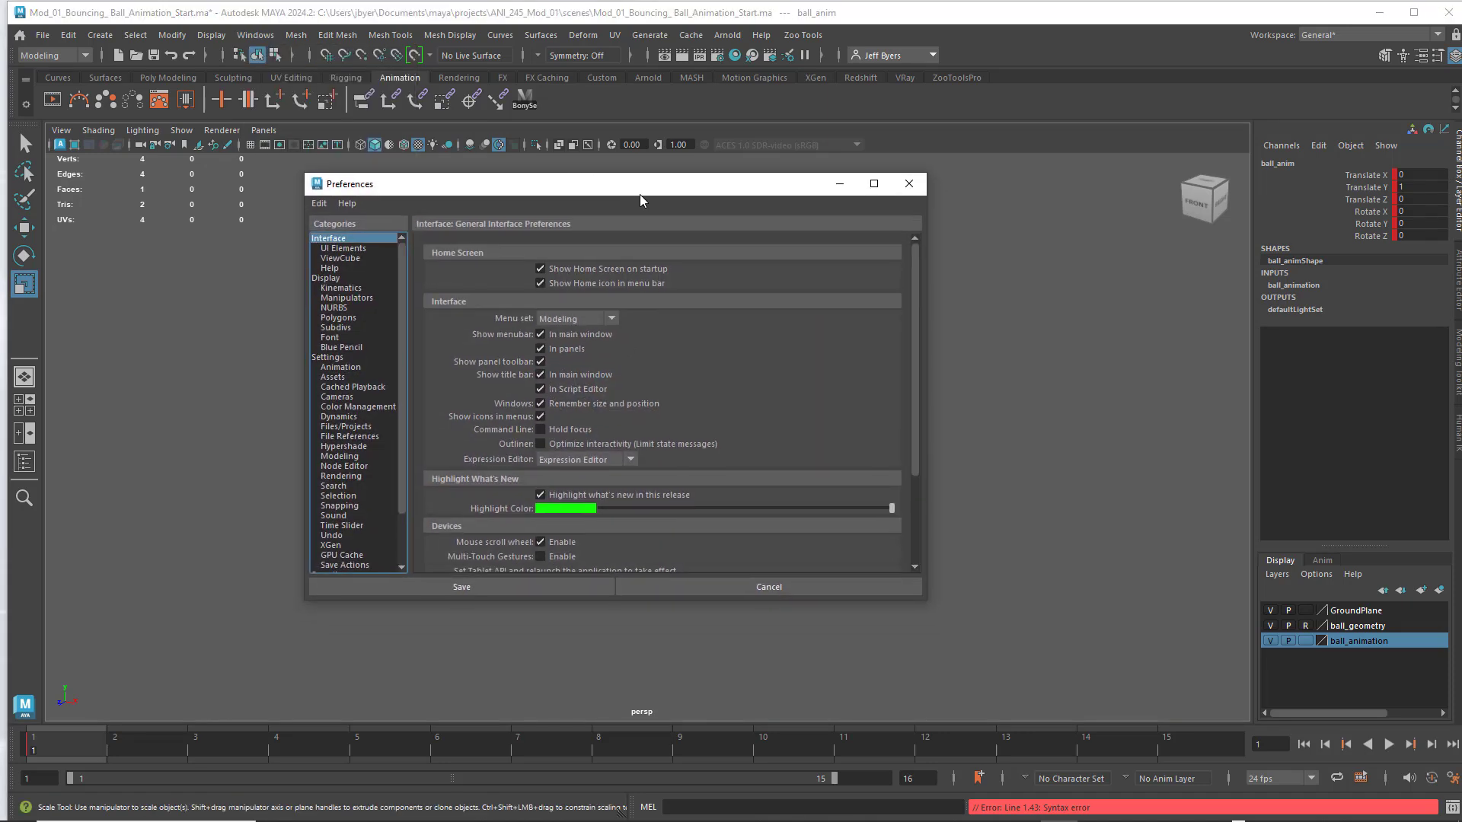
click(1023, 402)
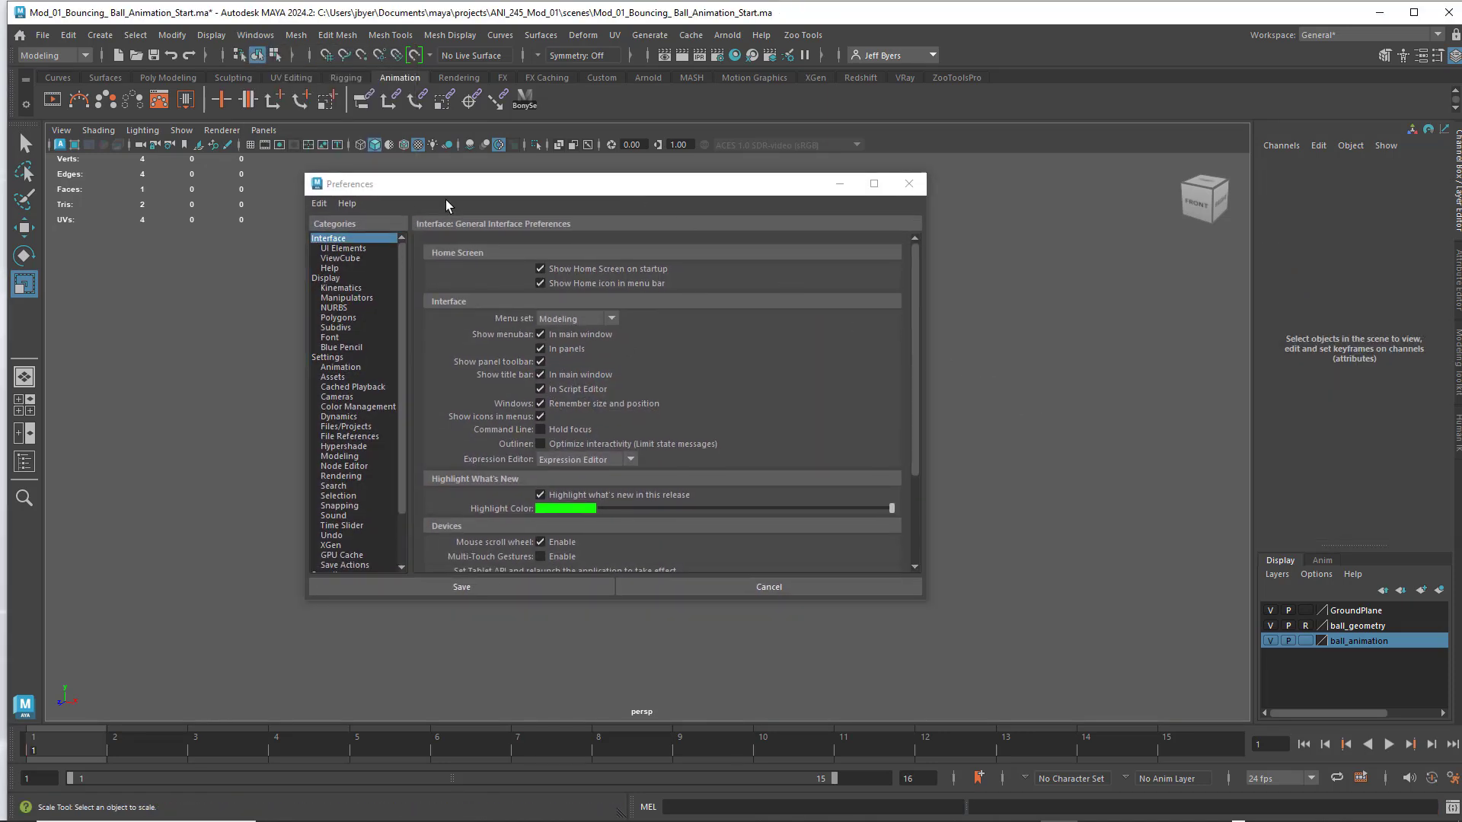
drag(449, 195, 422, 196)
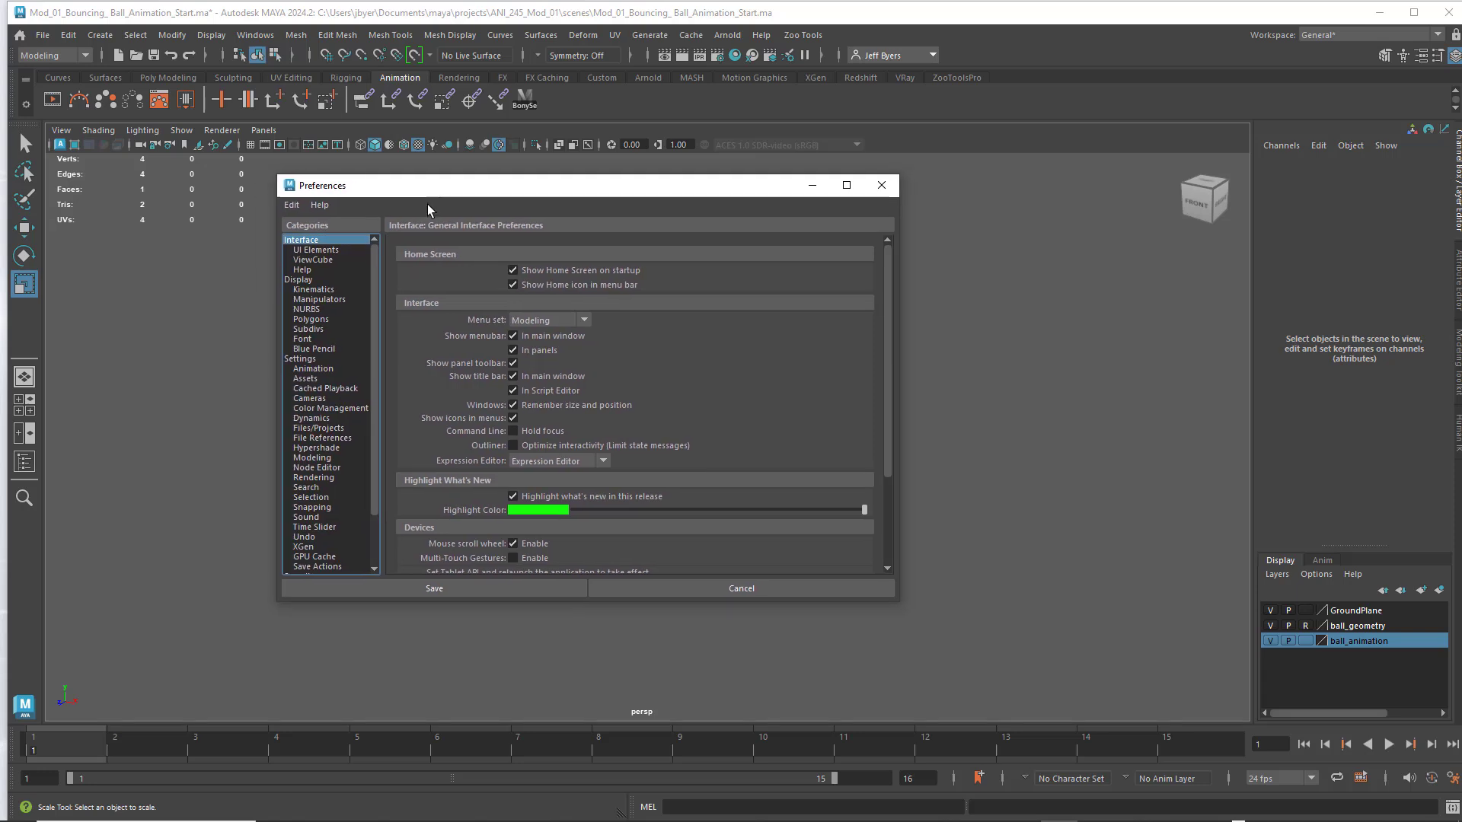
click(301, 362)
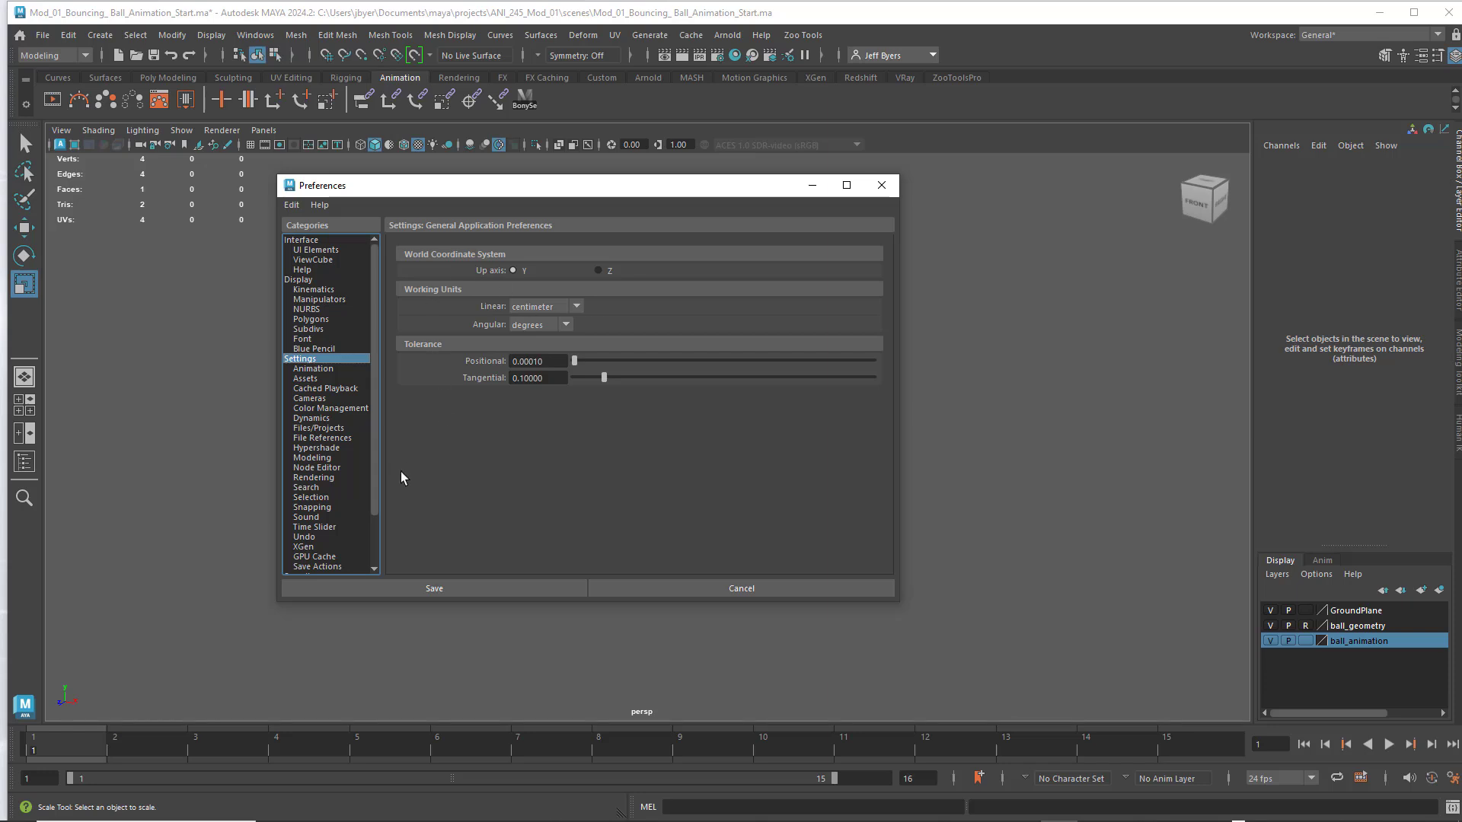
In the Time Slider preferences, try Play every frame, return the playback speed to 24 fps x 1, and save the preferences.
scroll(378, 491, down, 2)
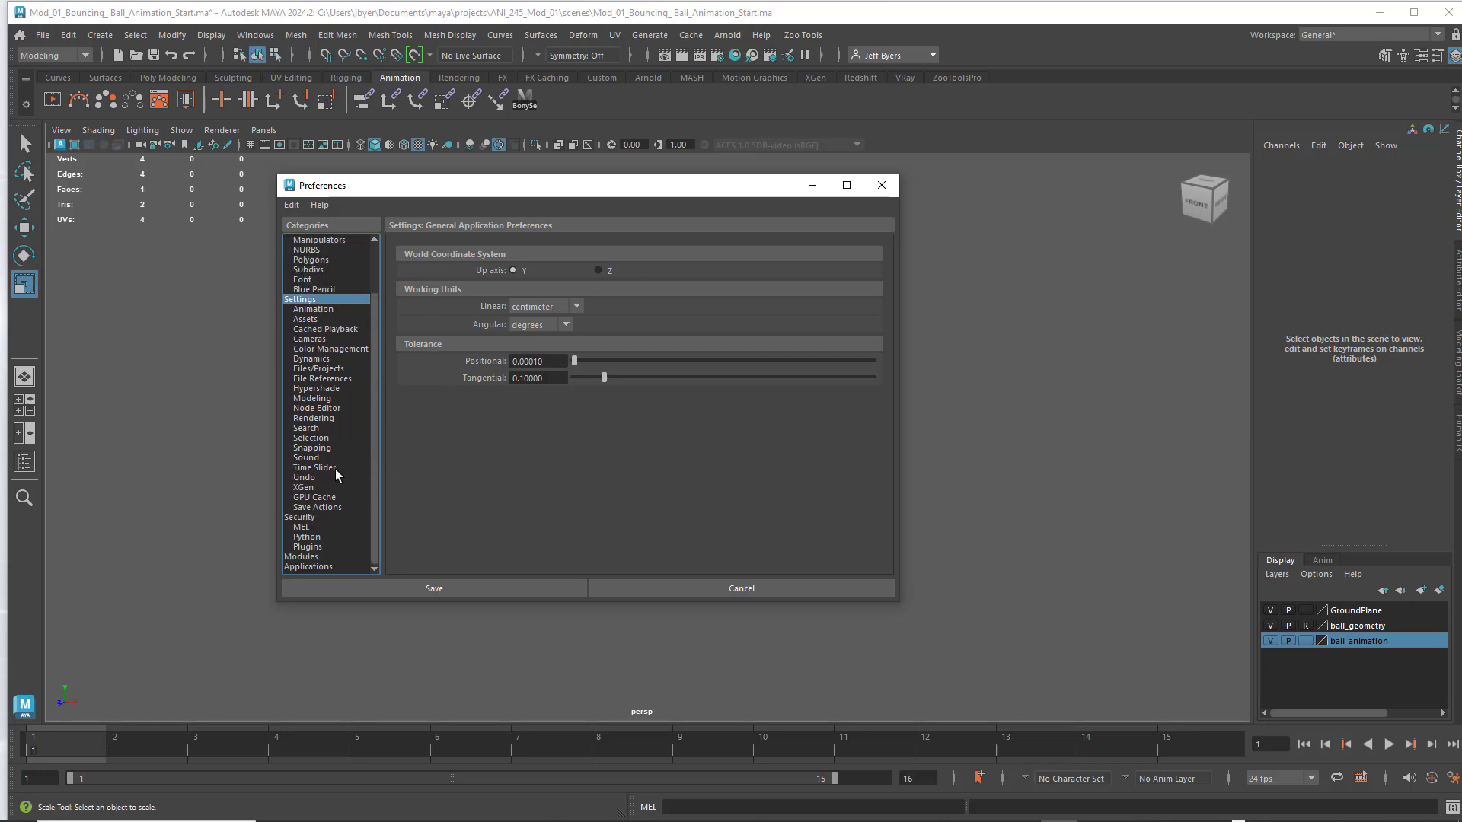
click(333, 468)
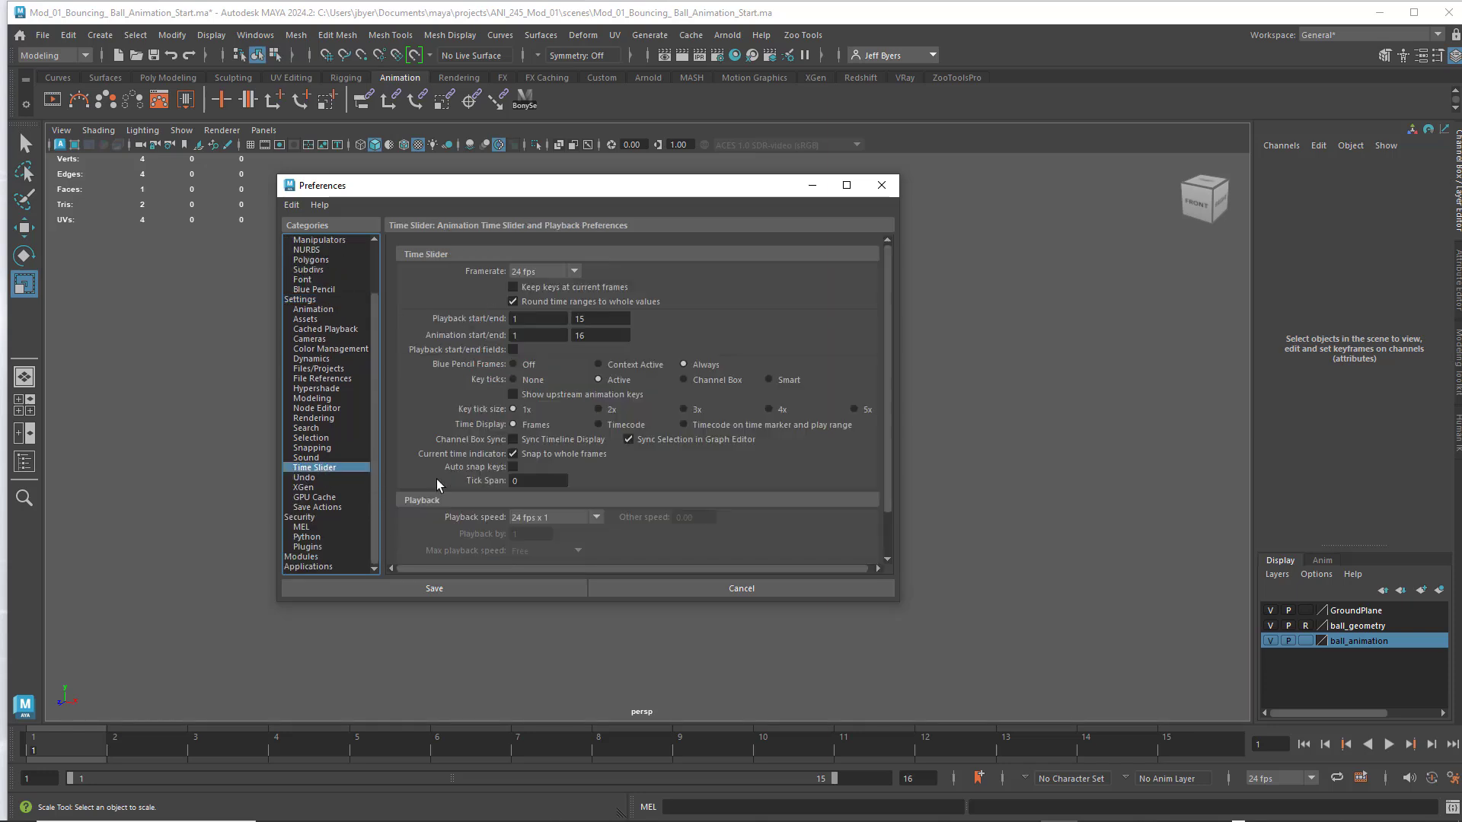
scroll(607, 488, down, 2)
click(598, 467)
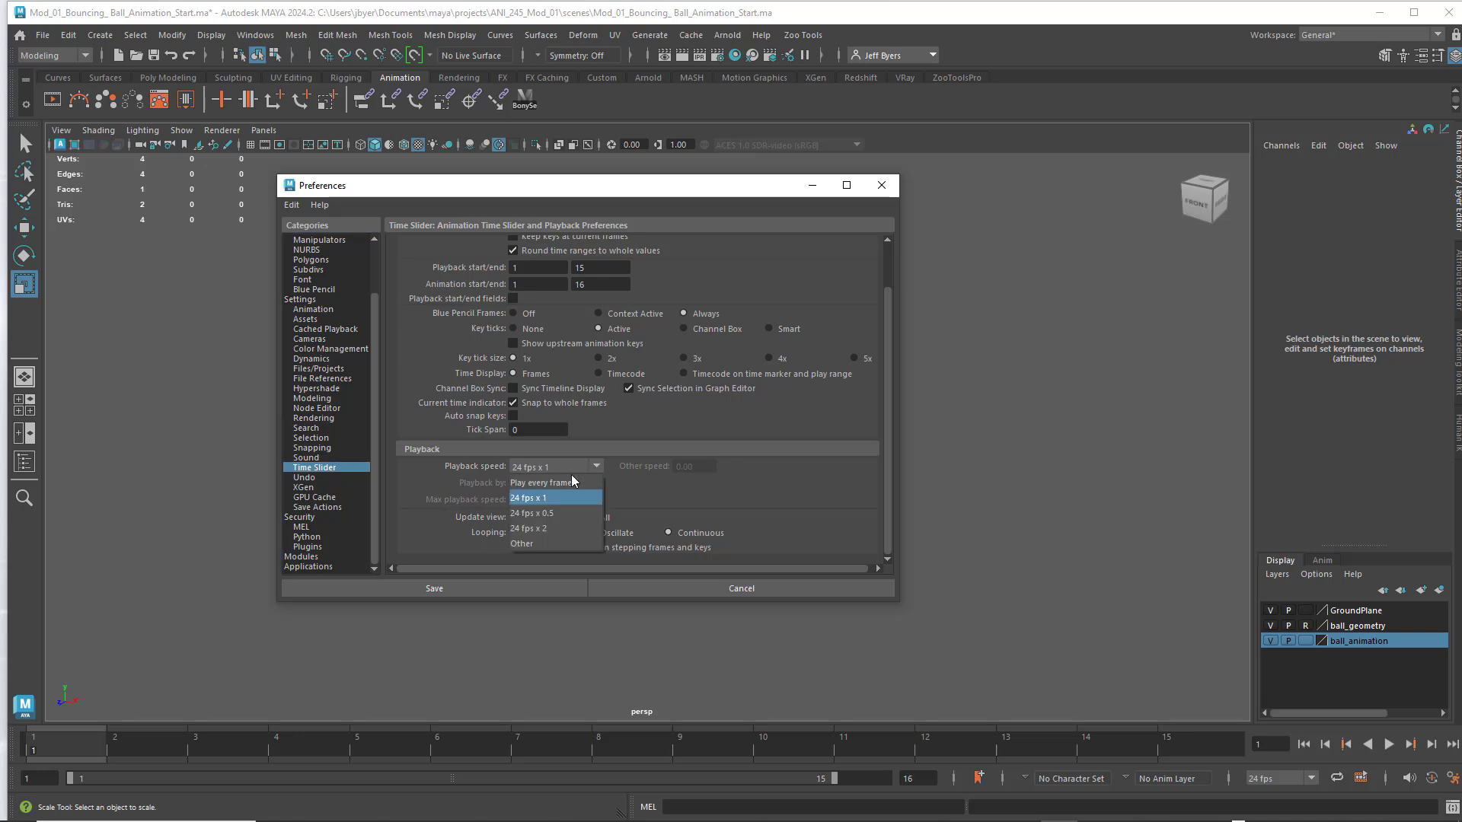
click(545, 482)
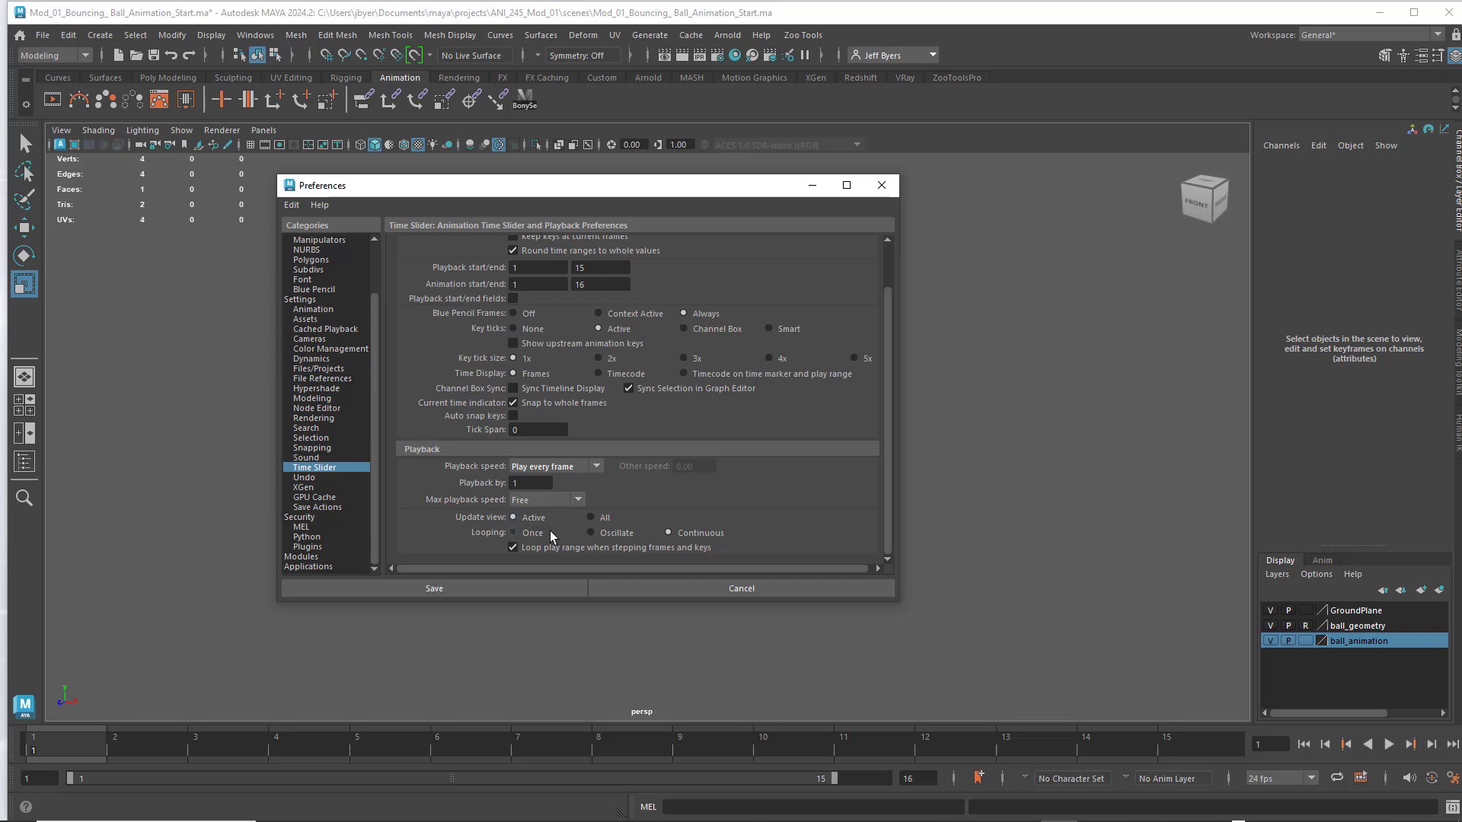
click(597, 466)
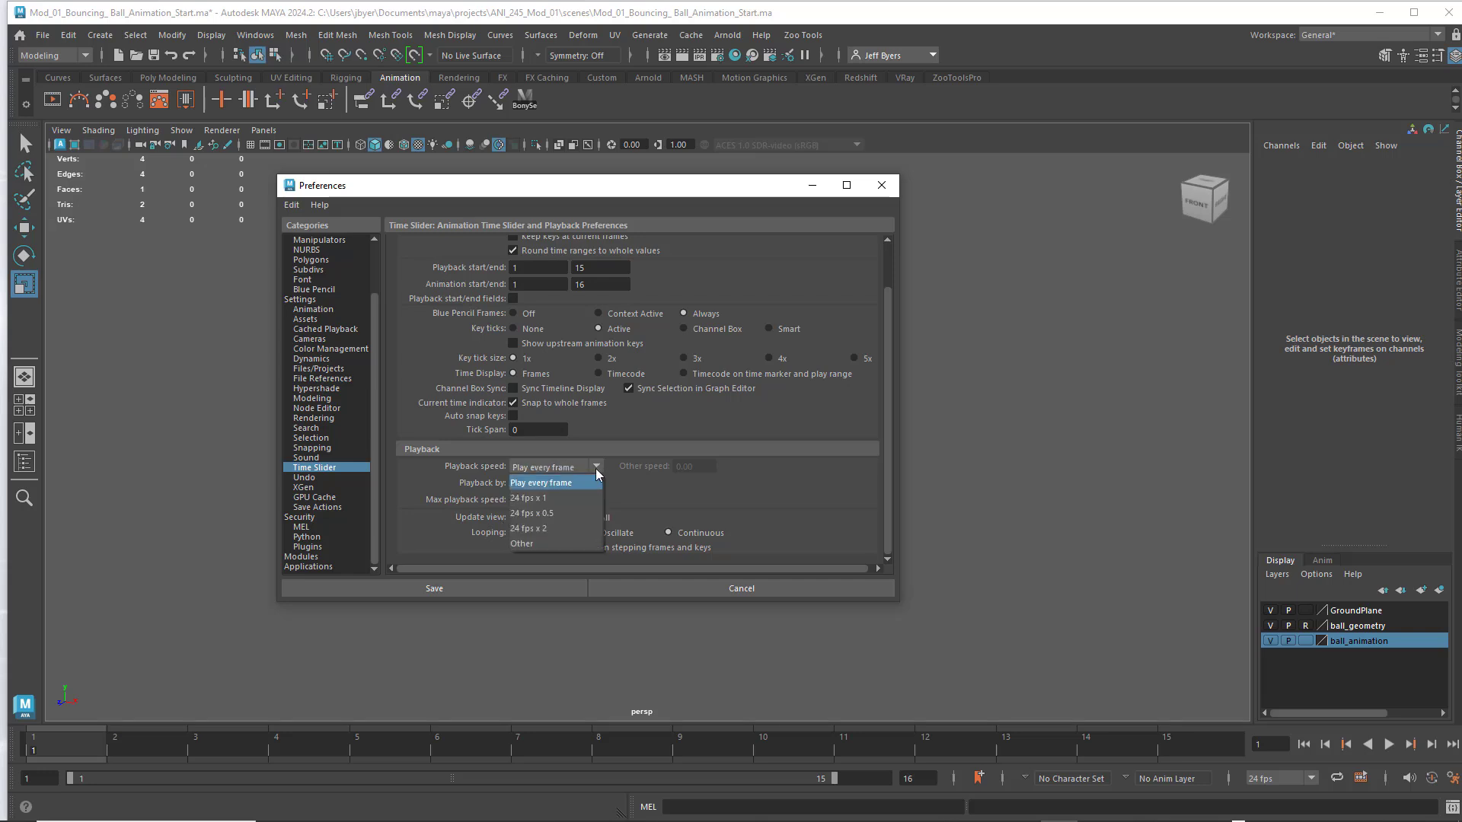
click(537, 499)
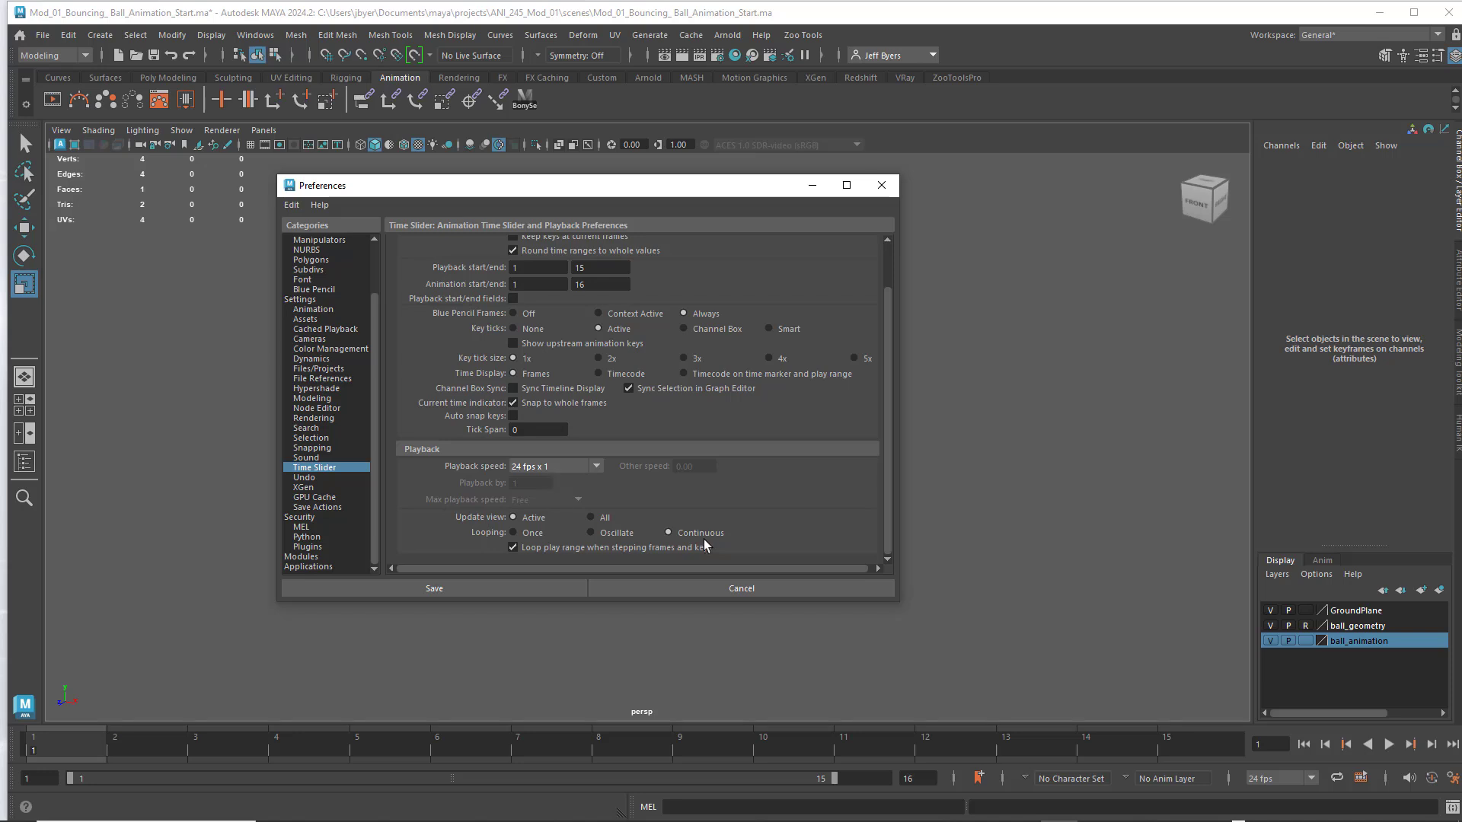
click(437, 588)
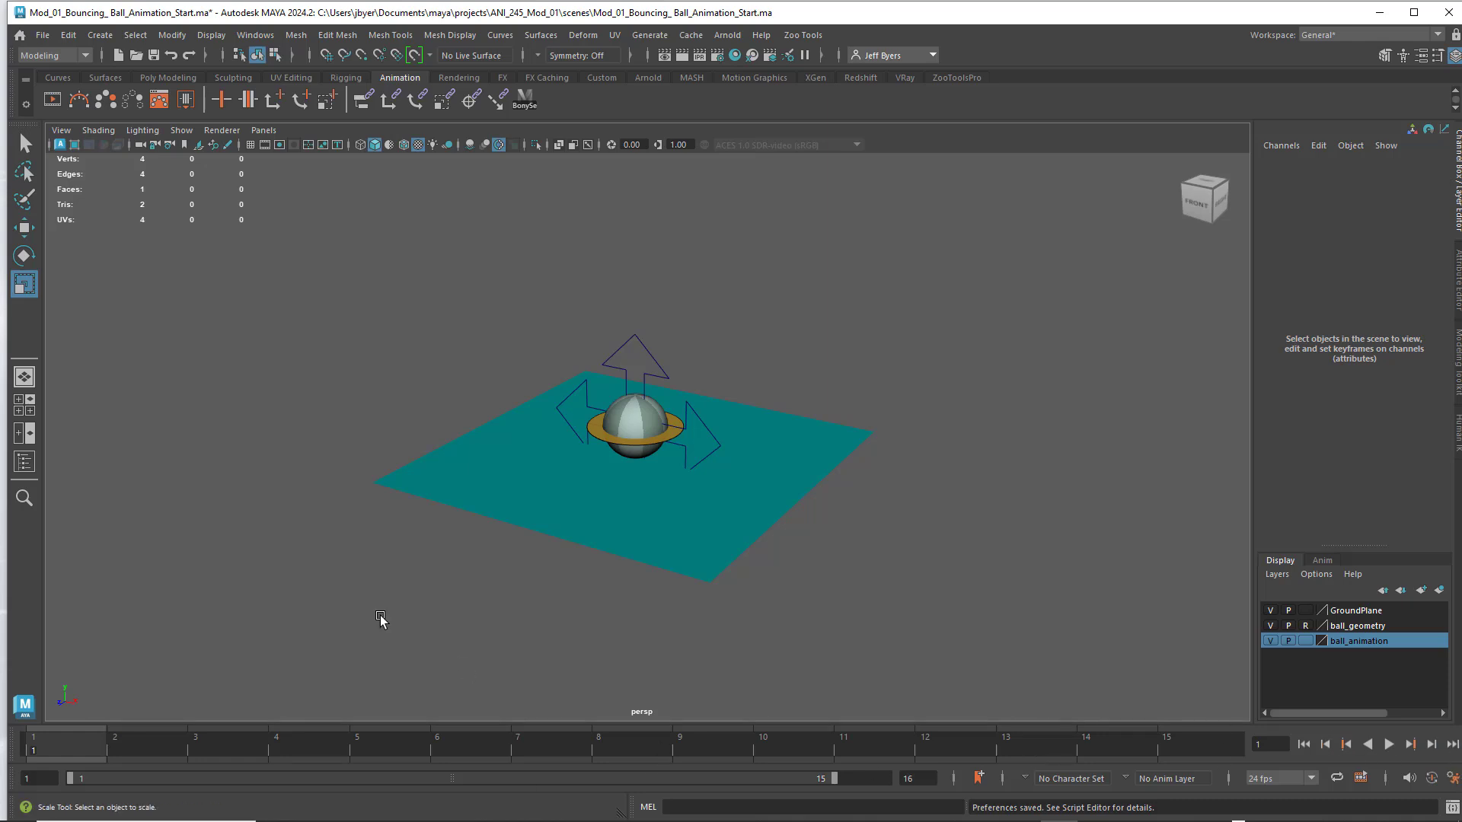
Extend the playback range to end at frame 16, and play and stop the animation from frame 1.
mouse_move(77, 743)
mouse_down()
mouse_move(697, 726)
mouse_move(1209, 748)
mouse_move(206, 686)
mouse_move(29, 743)
mouse_up()
mouse_move(864, 780)
mouse_down()
mouse_move(881, 782)
mouse_move(787, 777)
mouse_move(889, 778)
mouse_up()
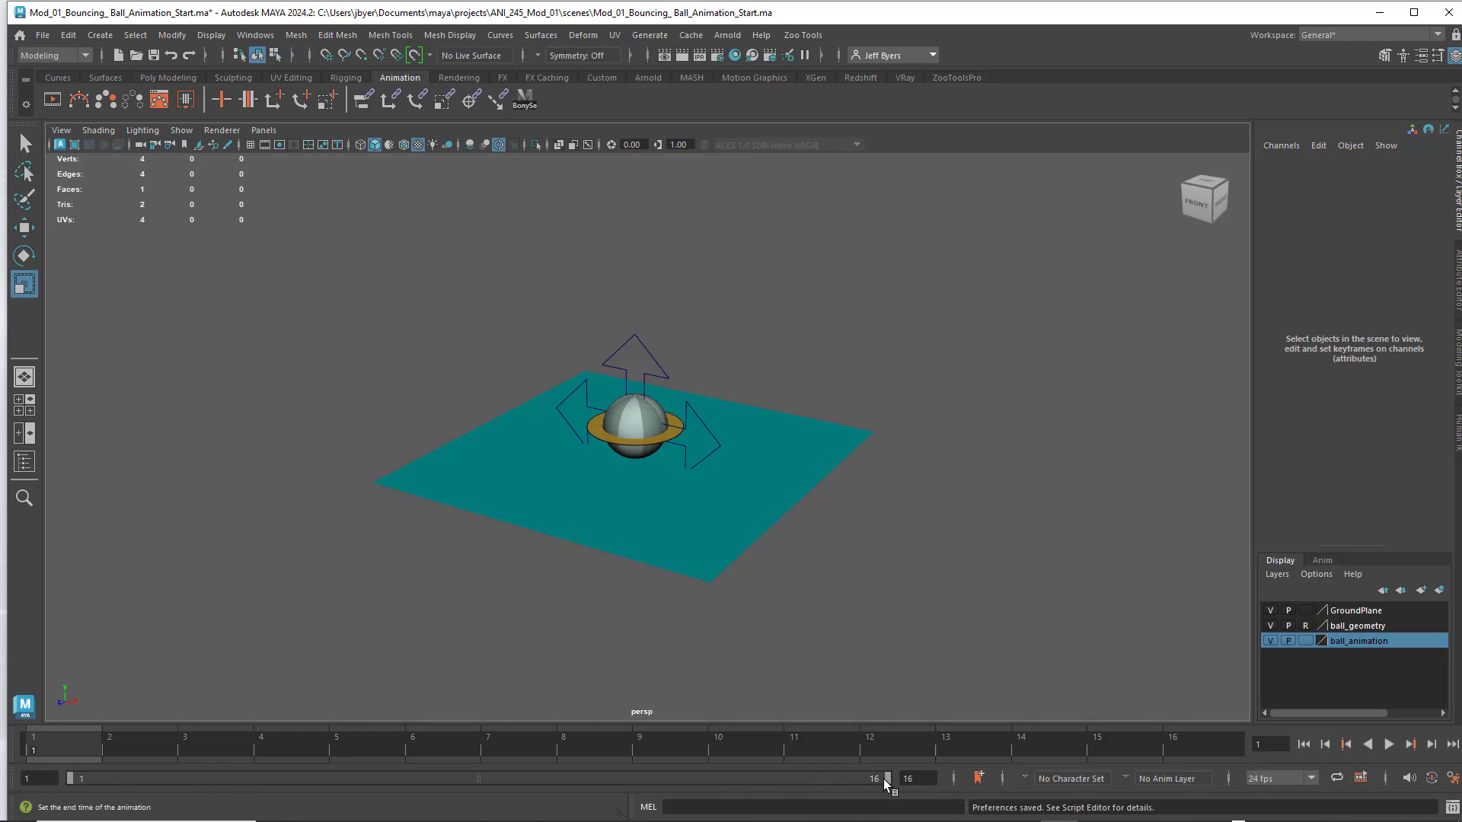
key(alt+v)
click(72, 739)
mouse_move(71, 738)
mouse_down()
mouse_move(263, 747)
mouse_move(81, 739)
mouse_up()
key(alt+v)
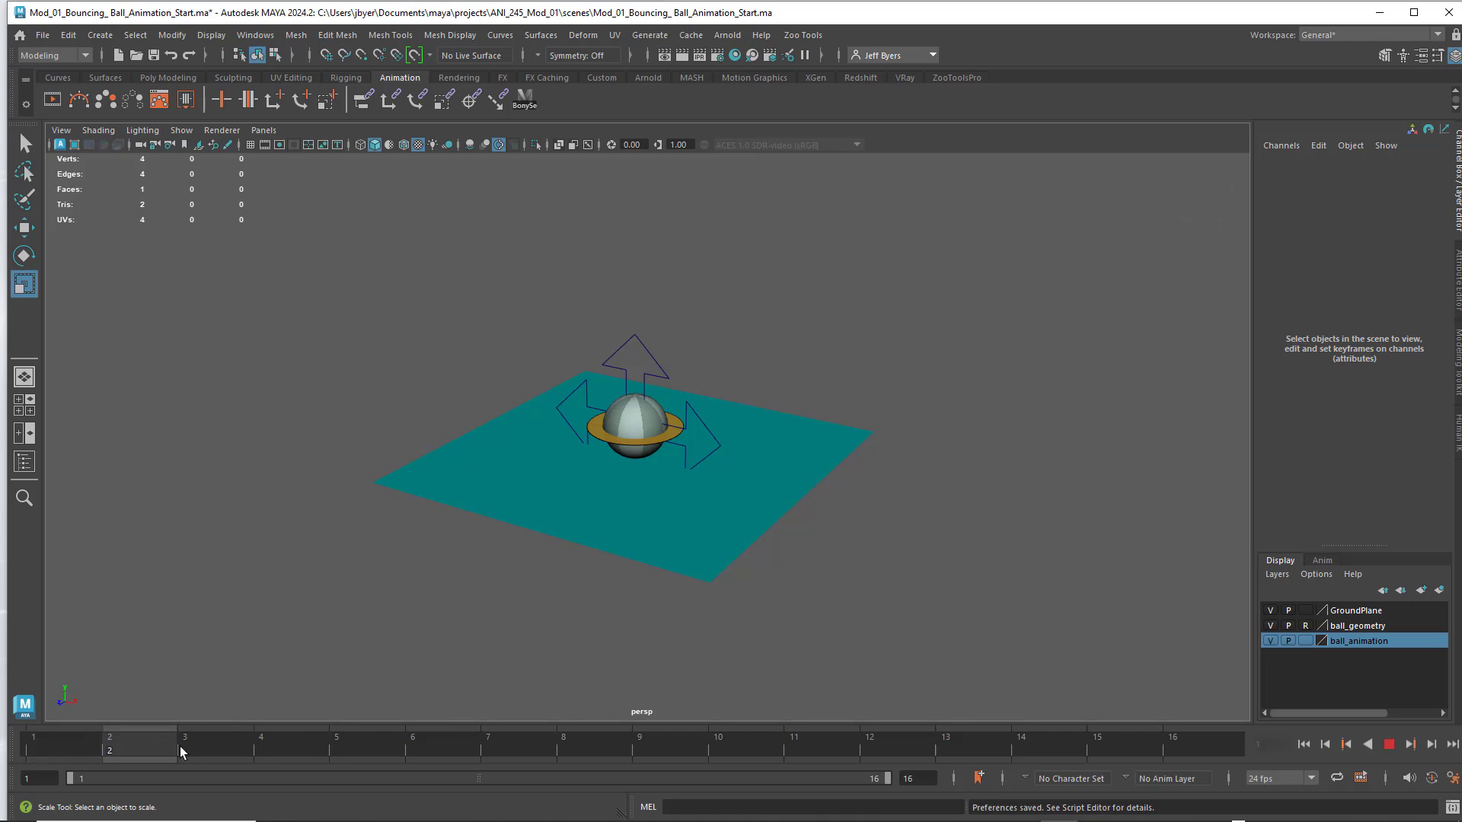
key(alt+v)
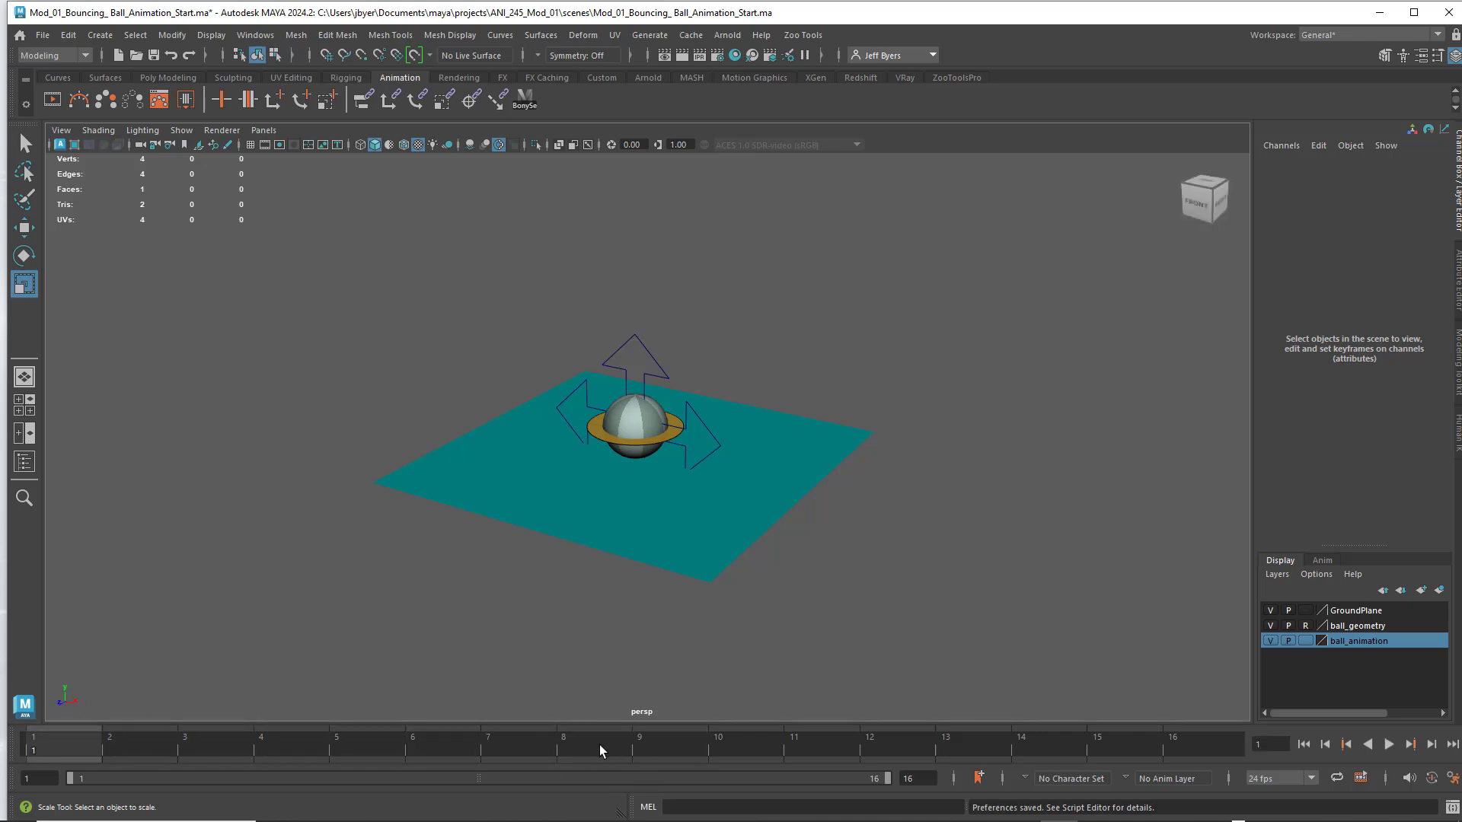
Move the current time around the timeline through frames 8, 16, 8 and 1, ending at frame 16.
click(600, 745)
click(973, 749)
drag(1075, 743, 1168, 745)
click(592, 746)
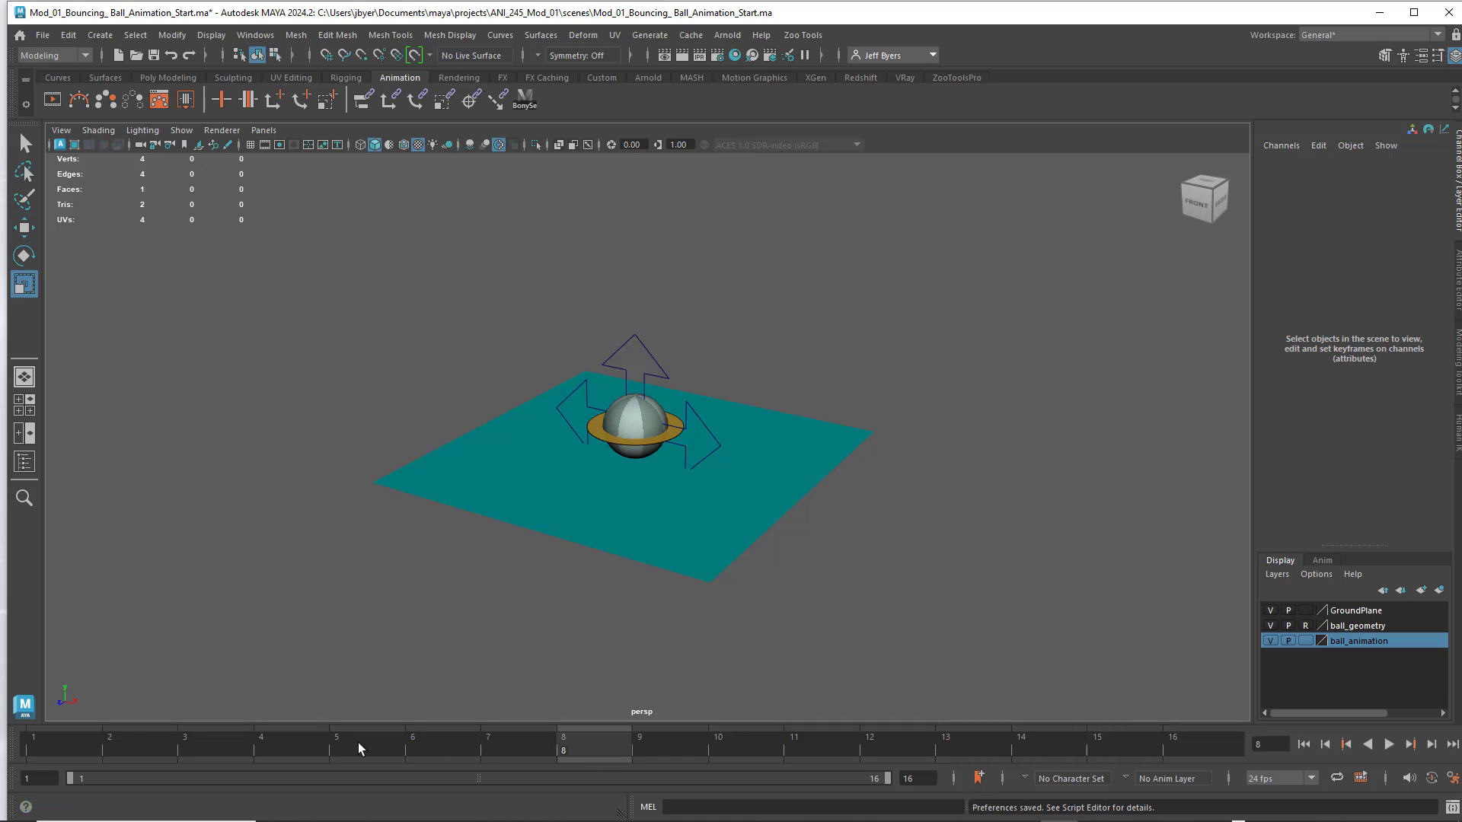
click(286, 744)
click(75, 747)
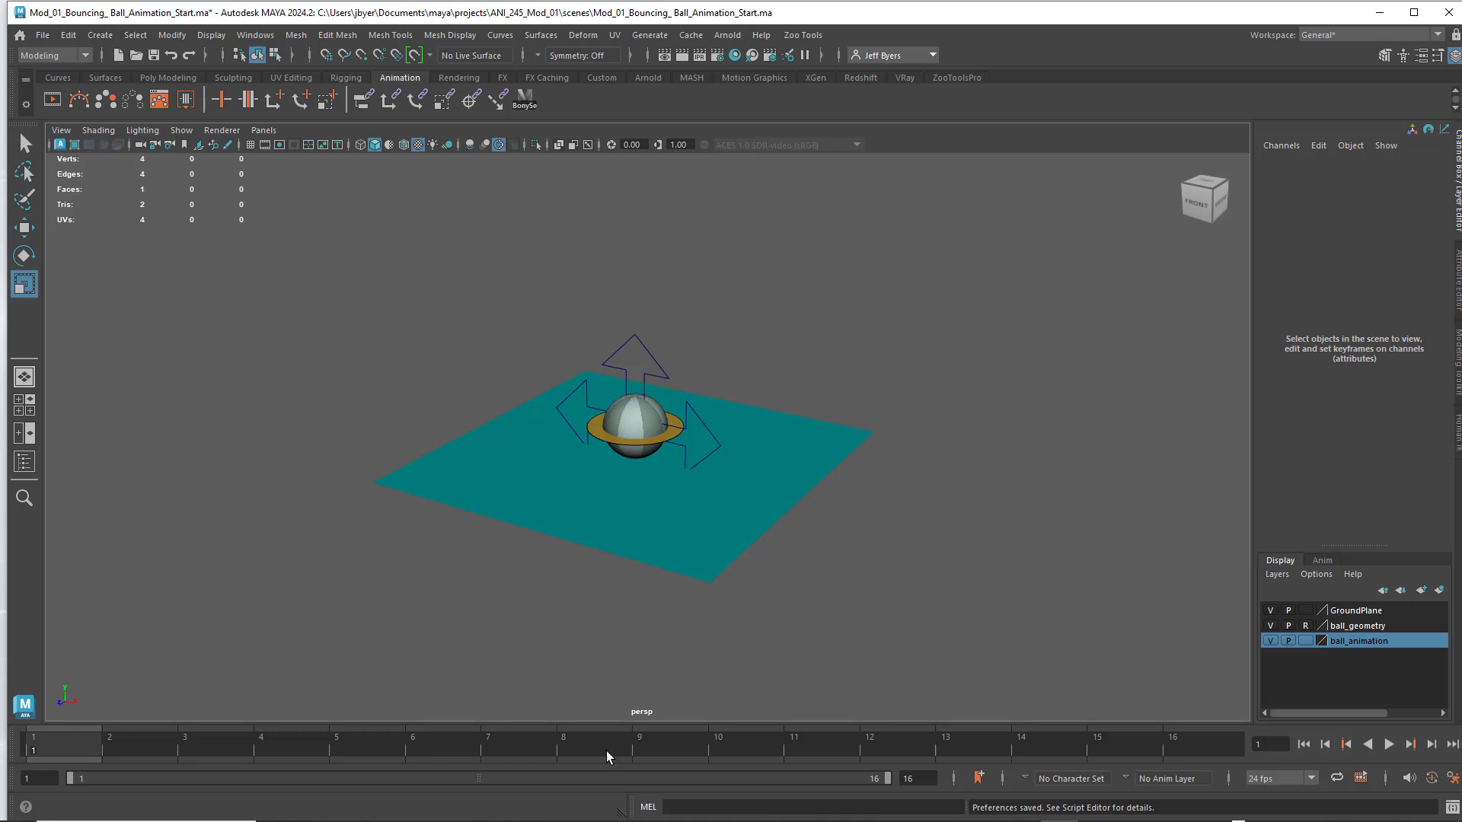
click(1220, 736)
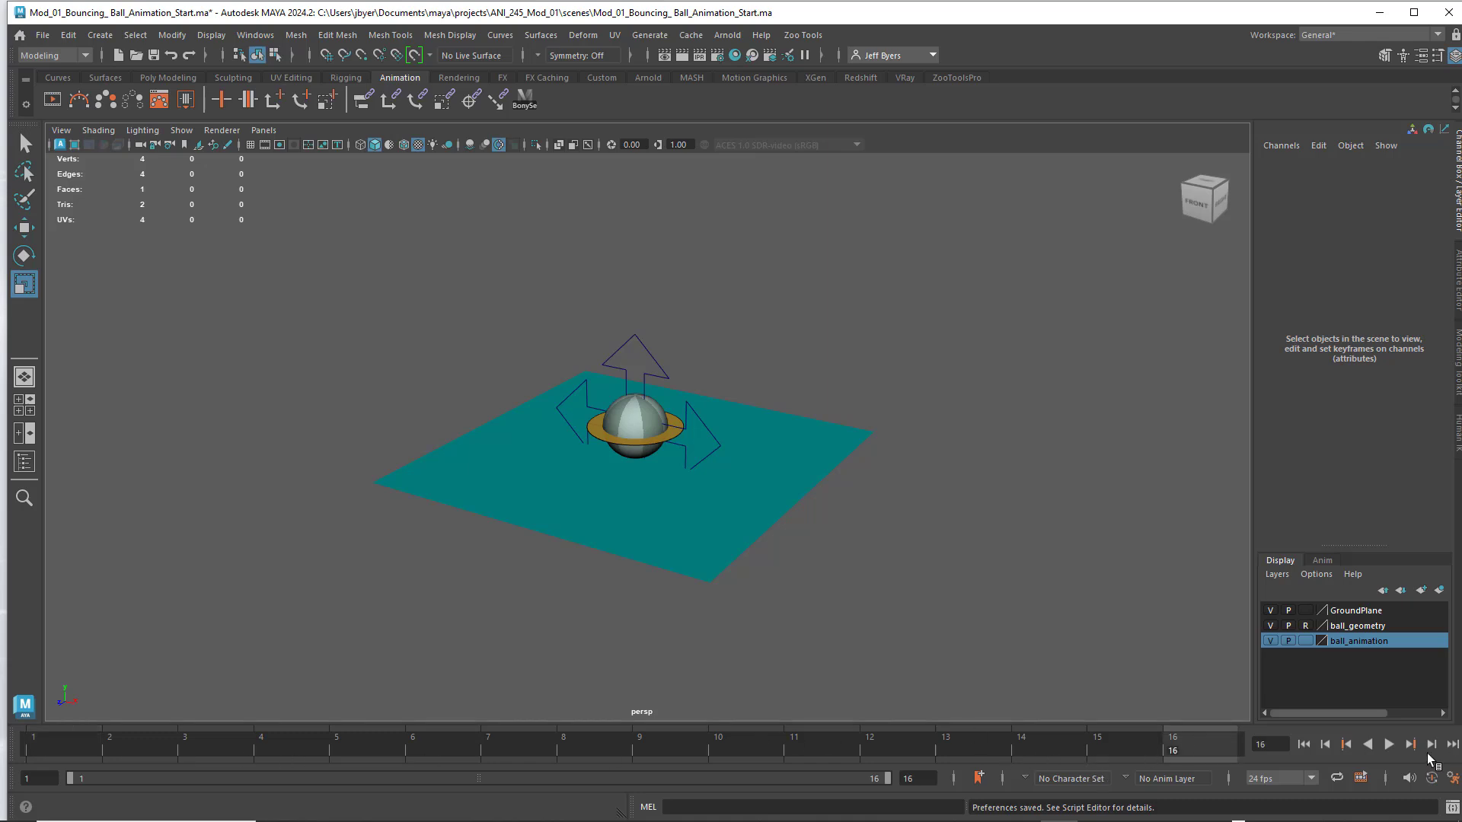
Jump between the start and end of the playback range, play the animation, and return to frame 1.
click(1304, 746)
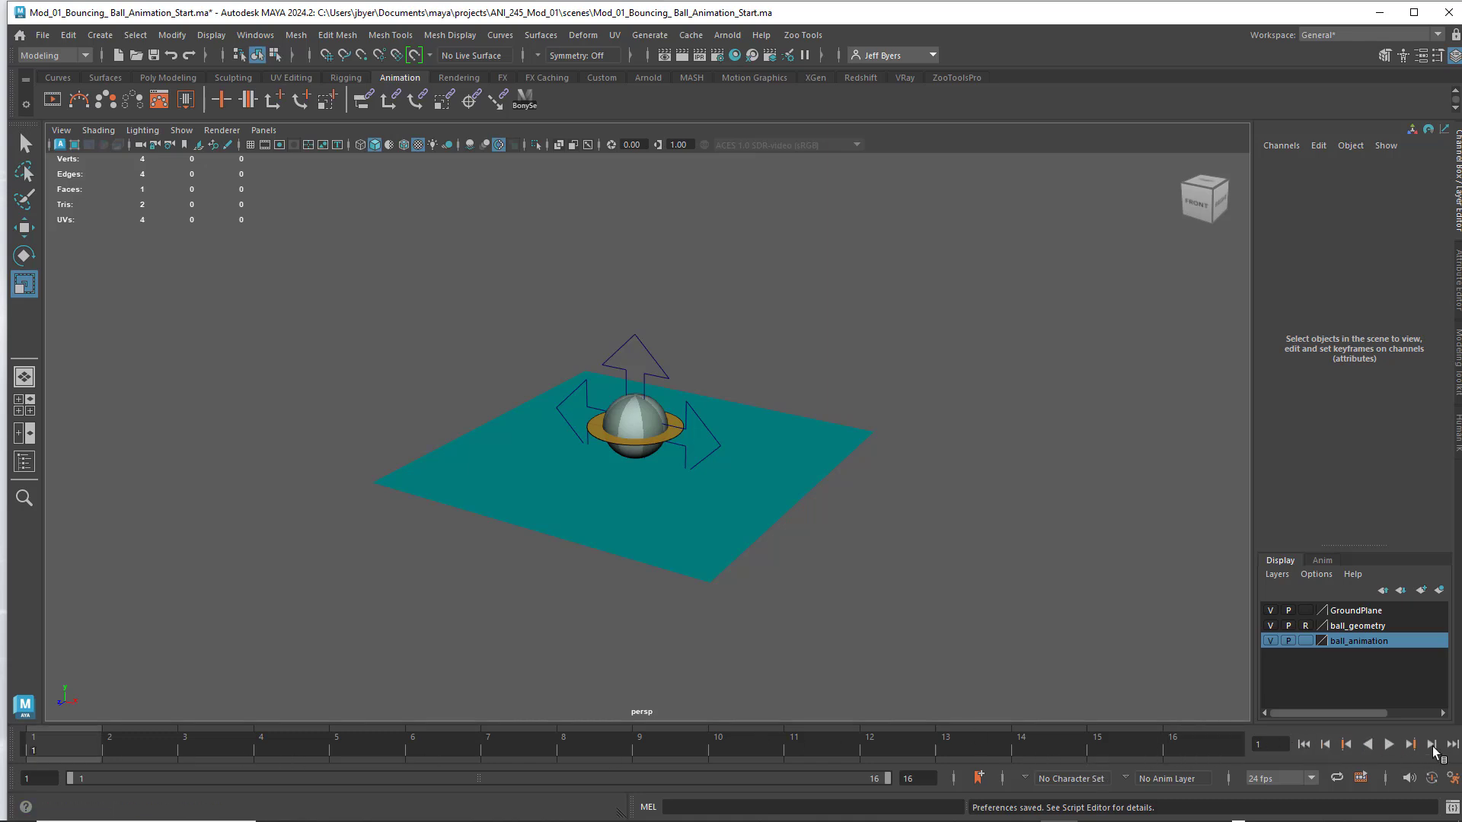
click(1452, 745)
click(1304, 745)
key(alt+v)
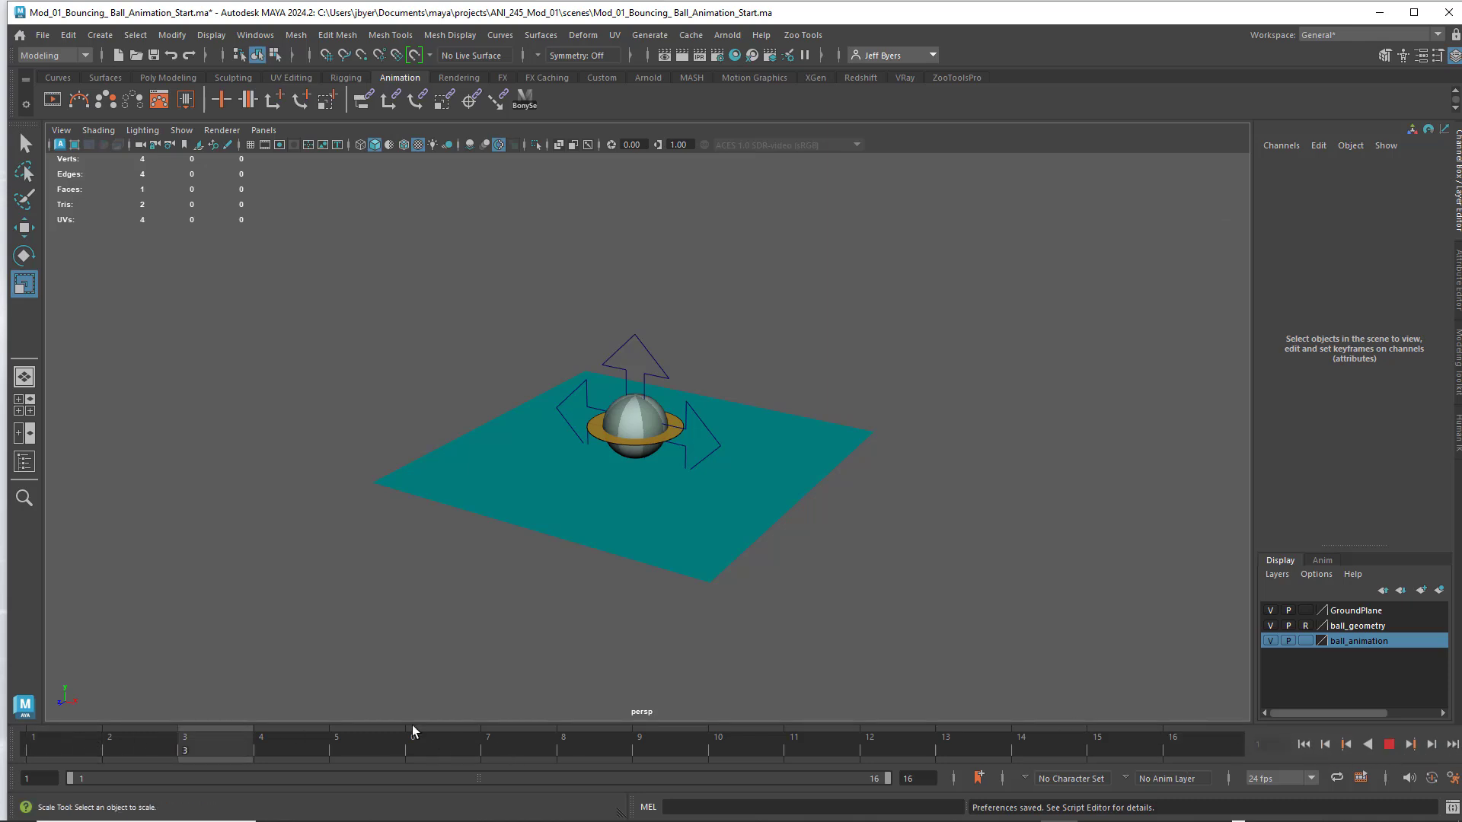
click(35, 737)
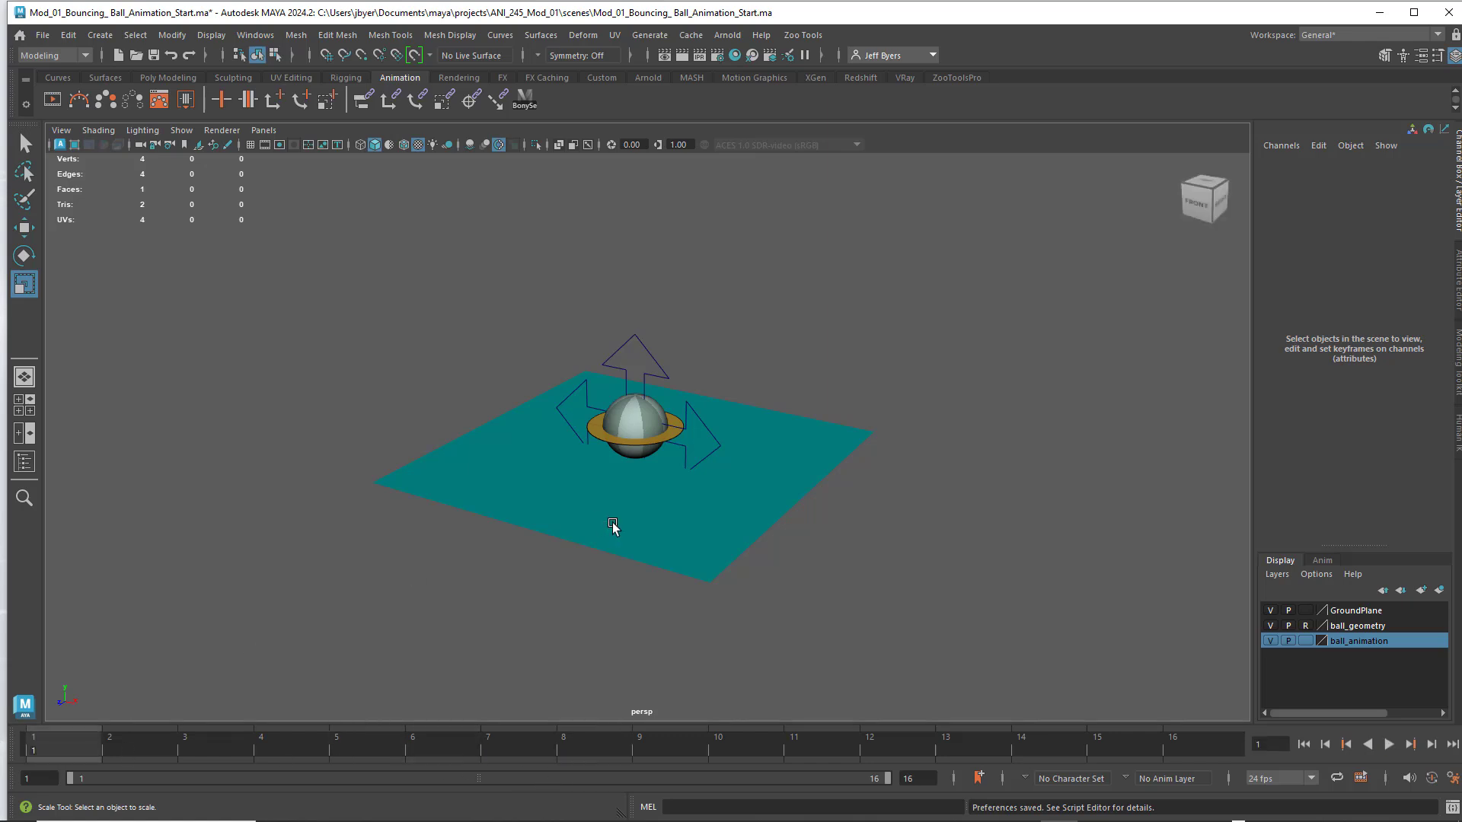
Select the ball control and raise it above the ground plane to a Translate Y of 8.6.
click(644, 344)
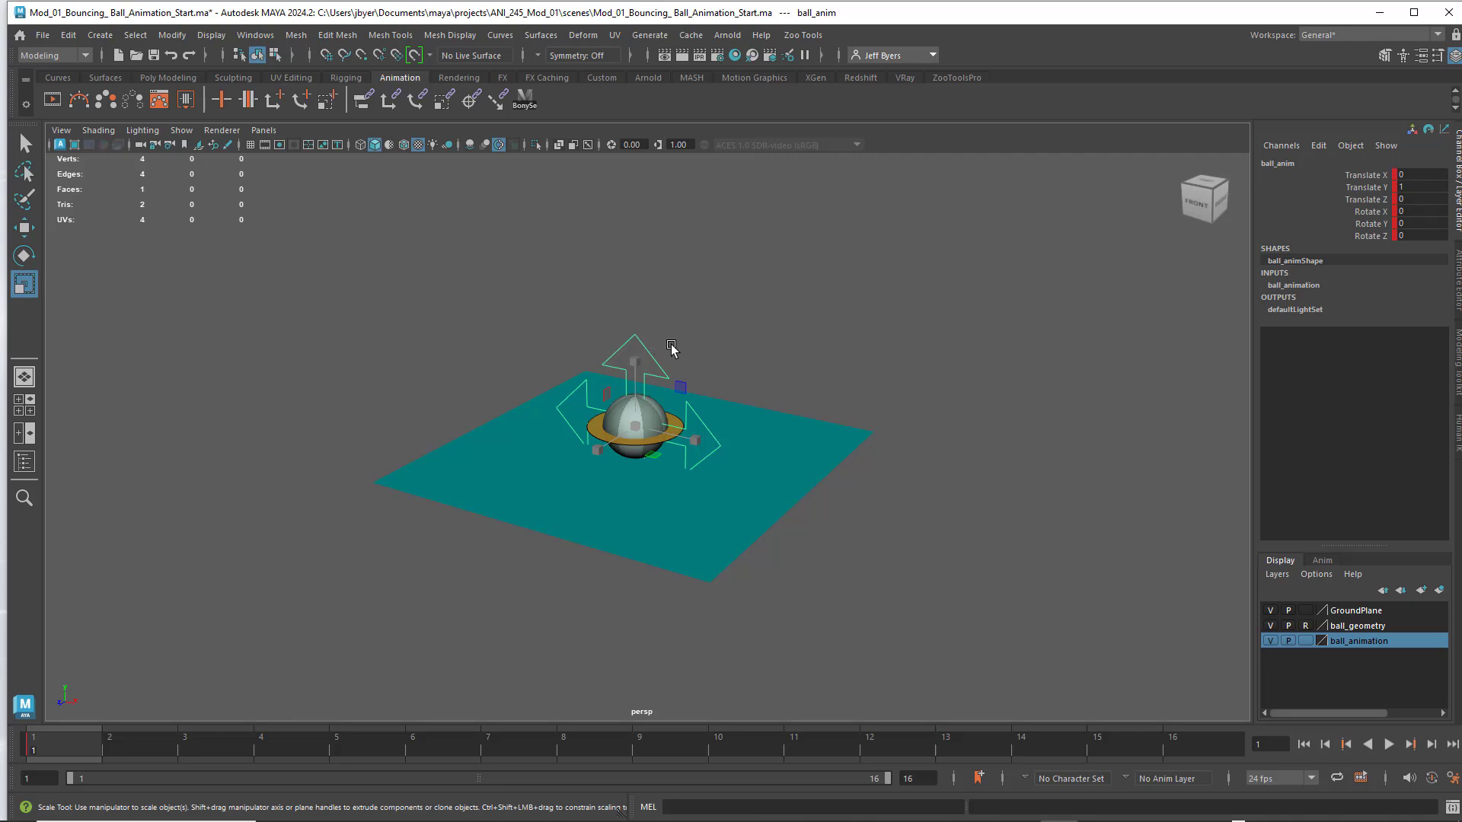
key(w)
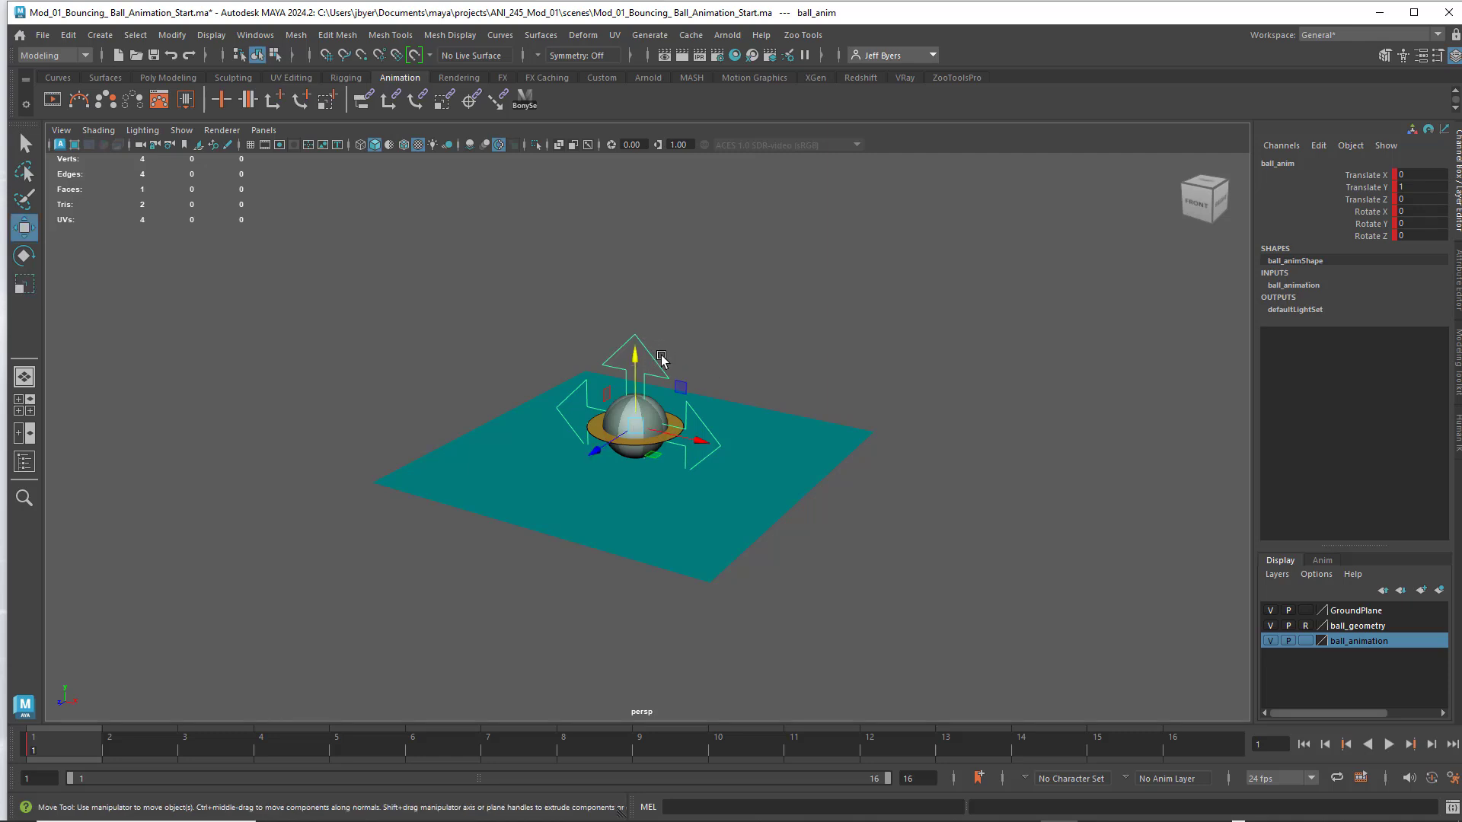
drag(647, 357, 660, 219)
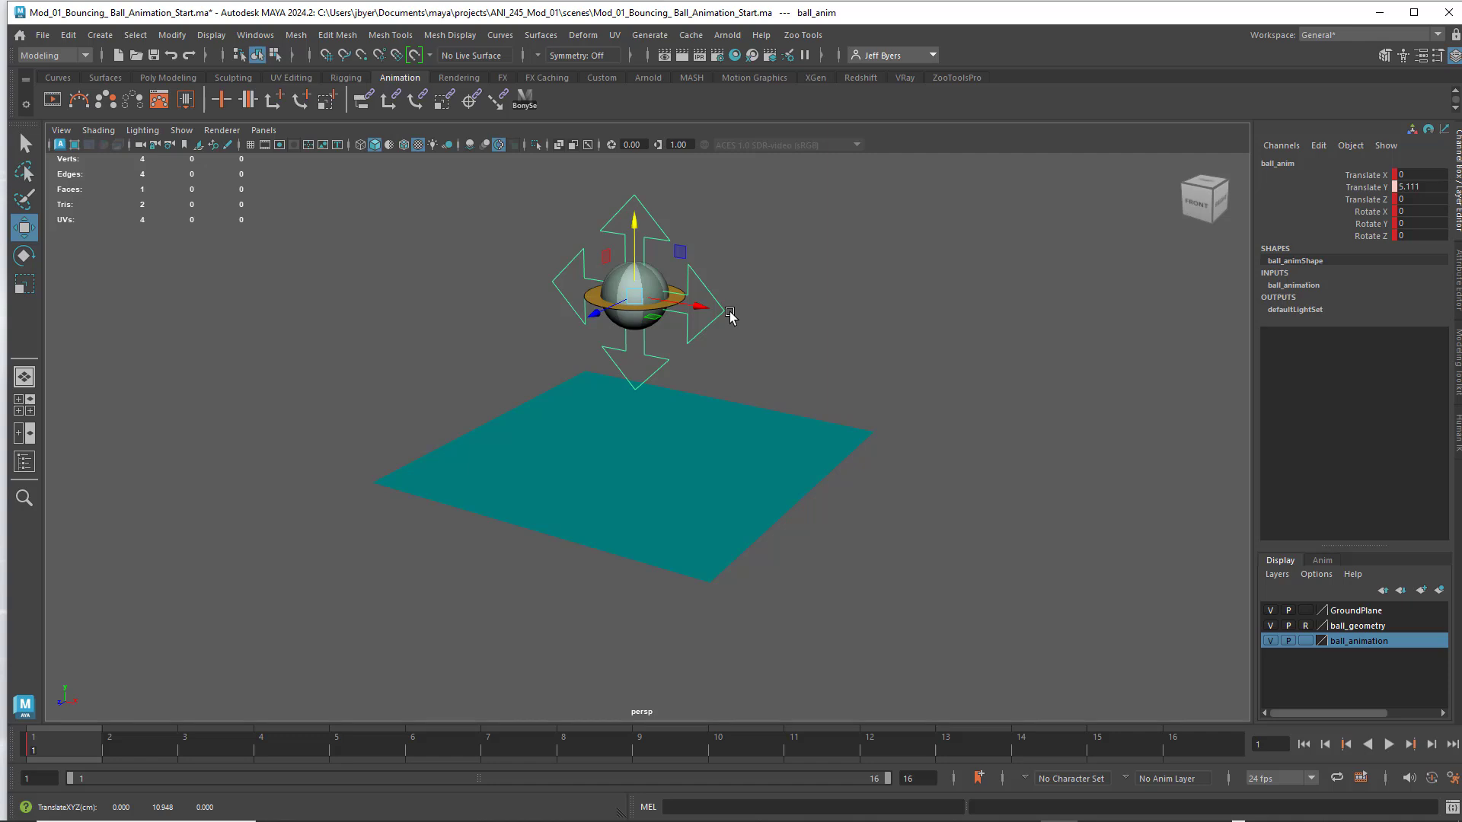
alt+drag(744, 323, 763, 327)
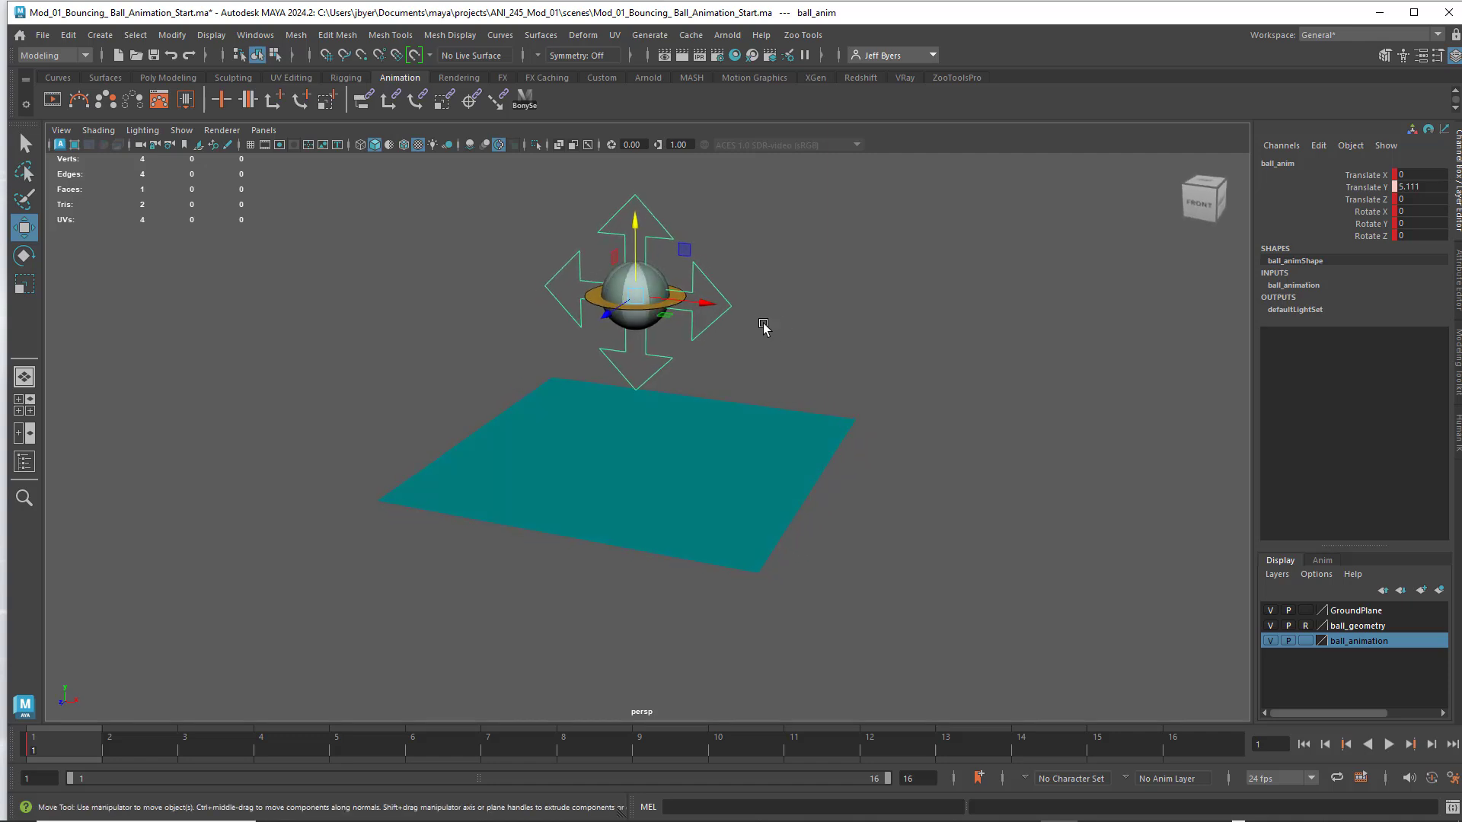
click(1419, 188)
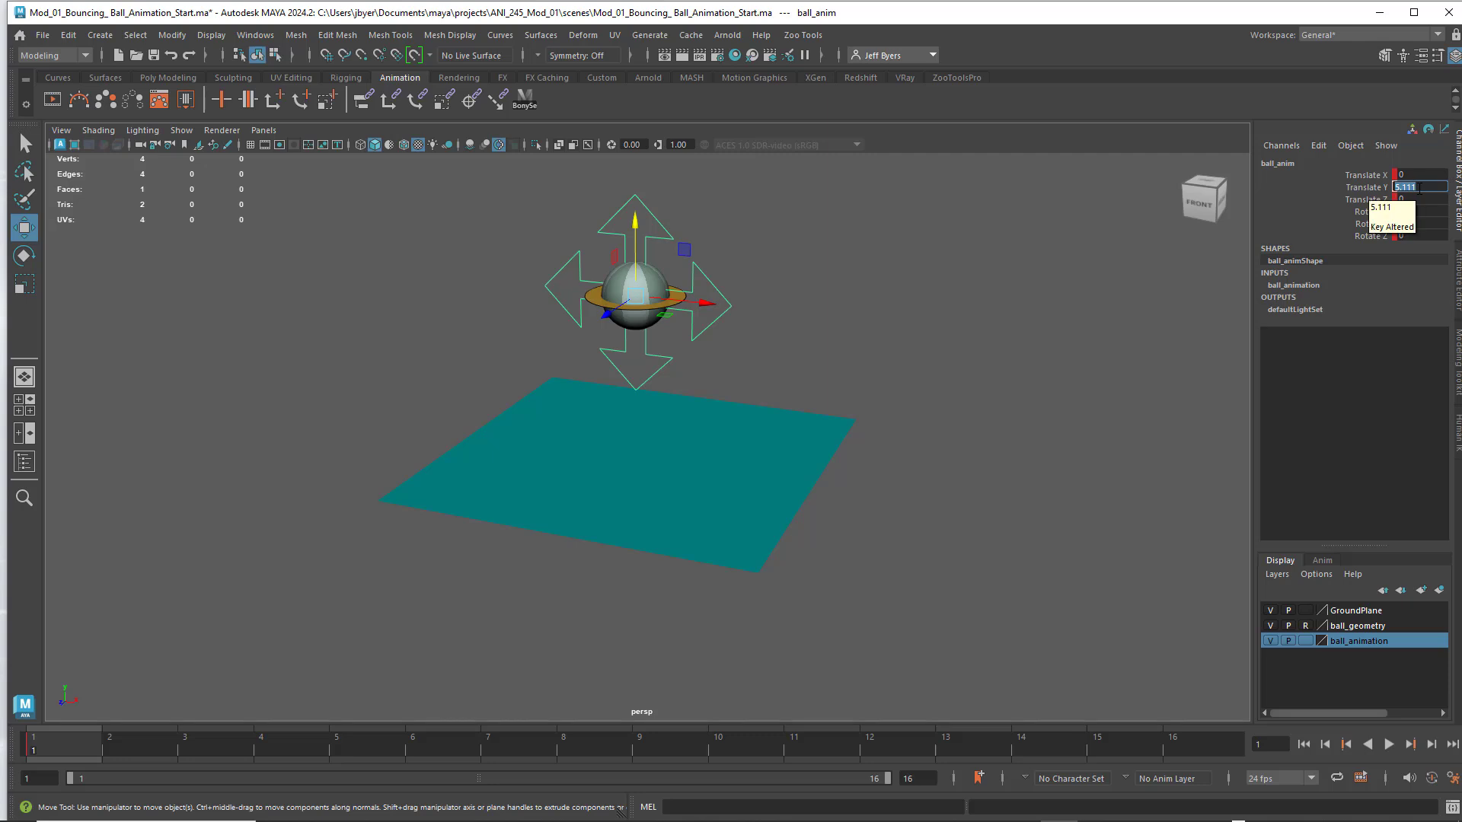
text(6)
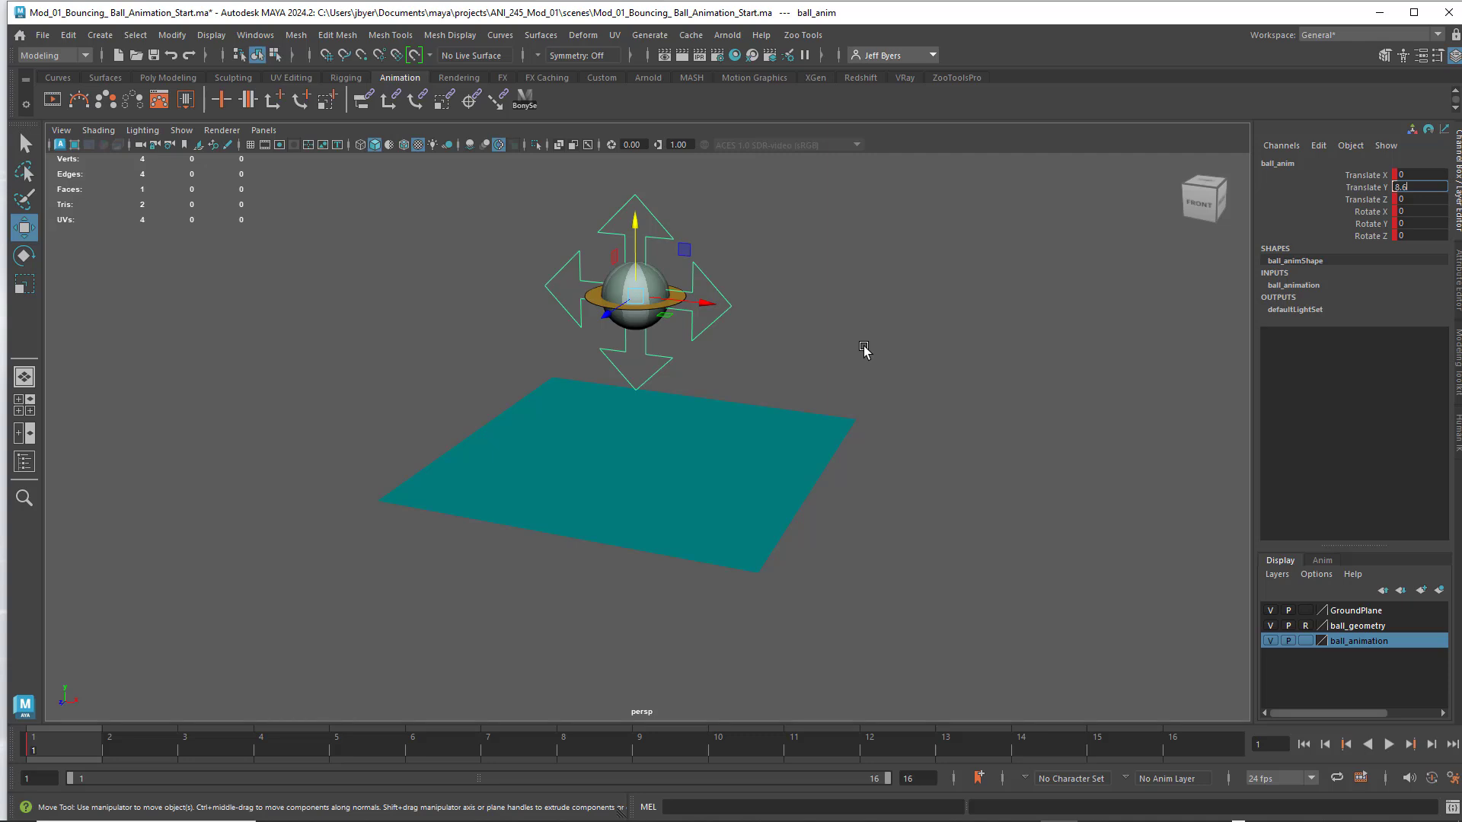
key(Return)
Set a keyframe for the raised ball control at frame 1 and turn on automatic keyframing.
alt+middle_drag(784, 327, 757, 398)
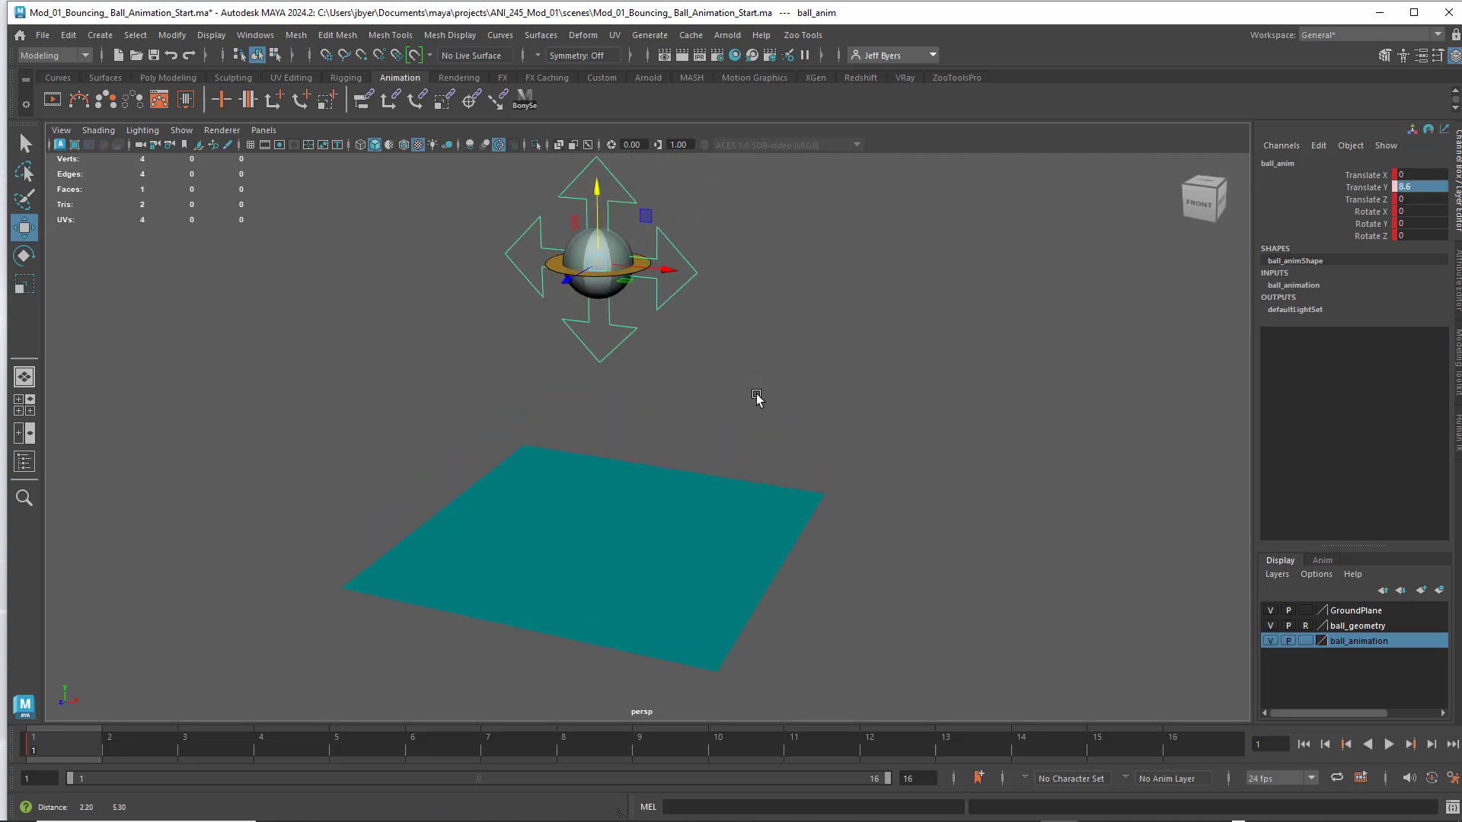
alt+drag(756, 399, 806, 379)
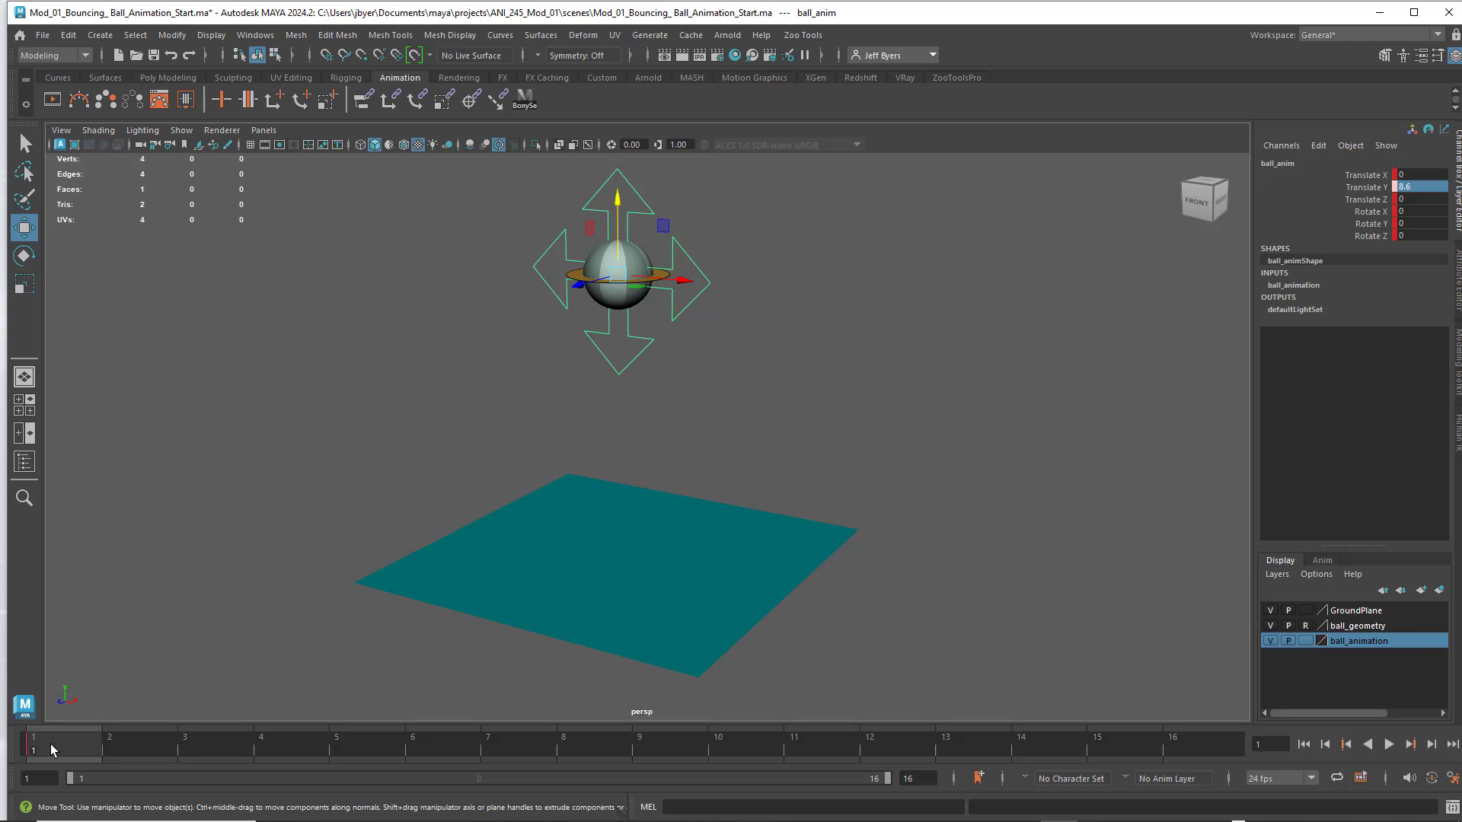
key(s)
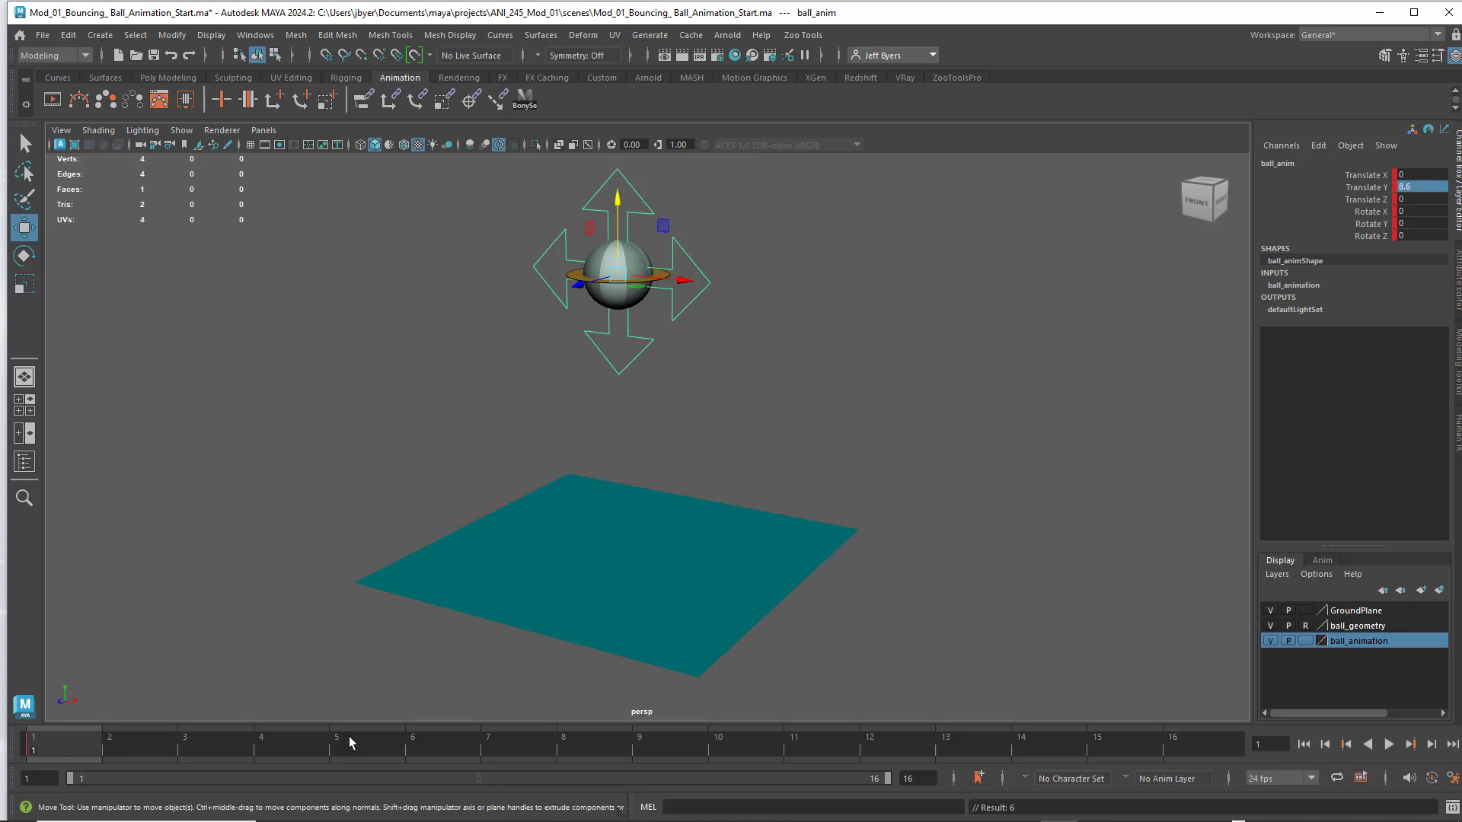
click(1430, 778)
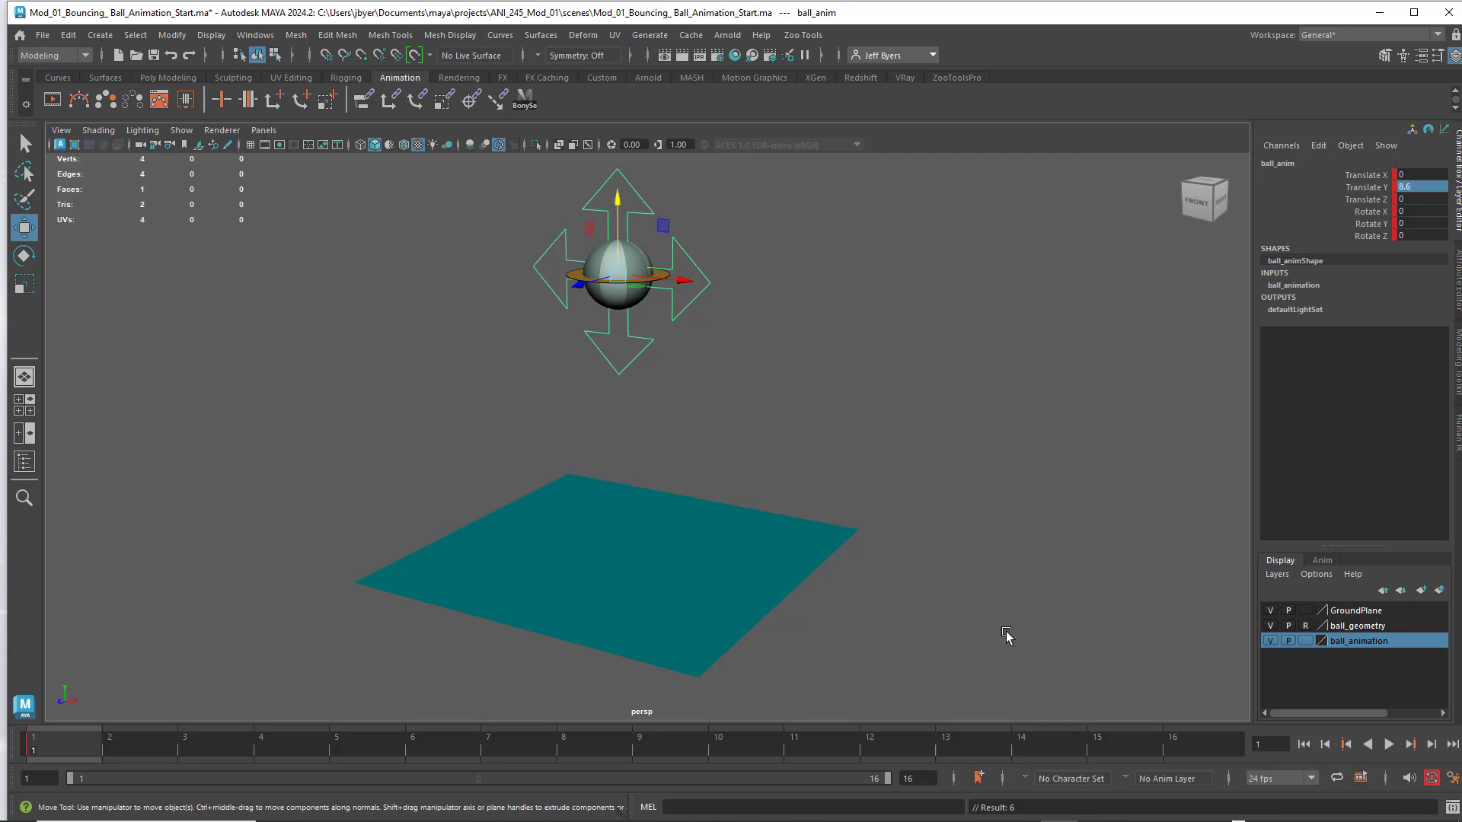
click(1432, 778)
At frame 8, lower the ball control to about 1.08 in Translate Y and key all its channels.
click(564, 745)
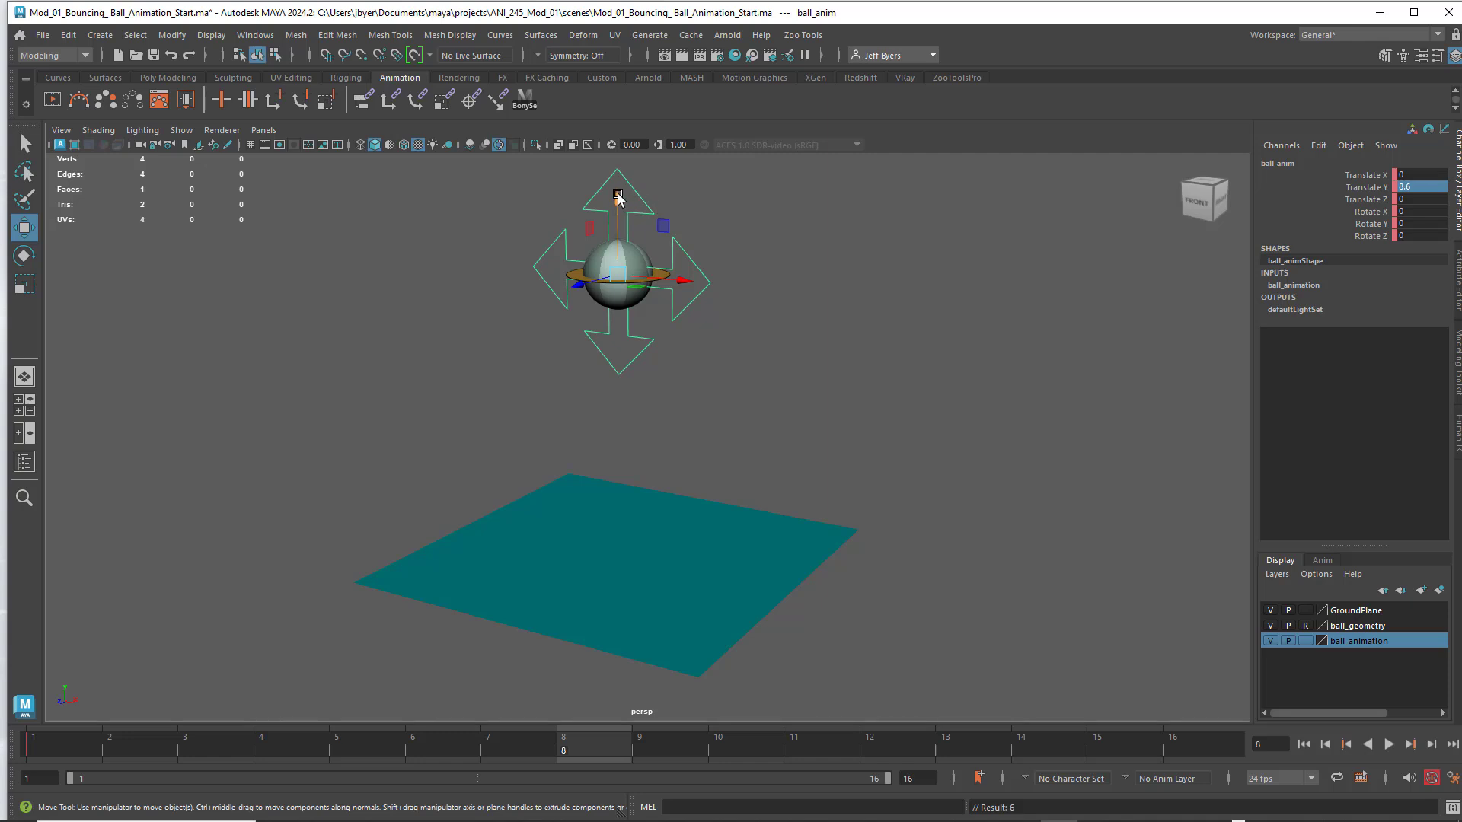
drag(628, 196, 614, 455)
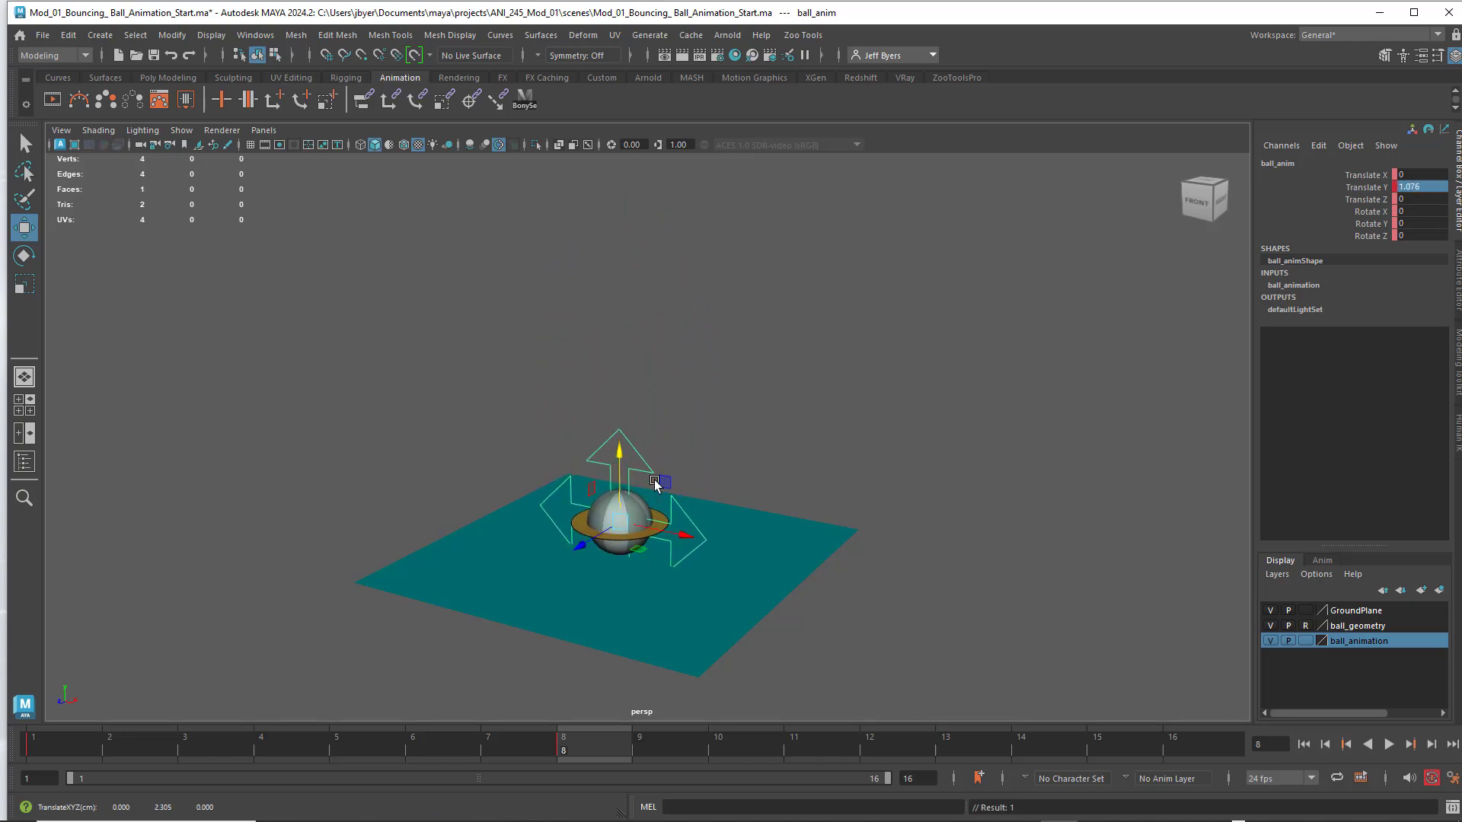
key(s)
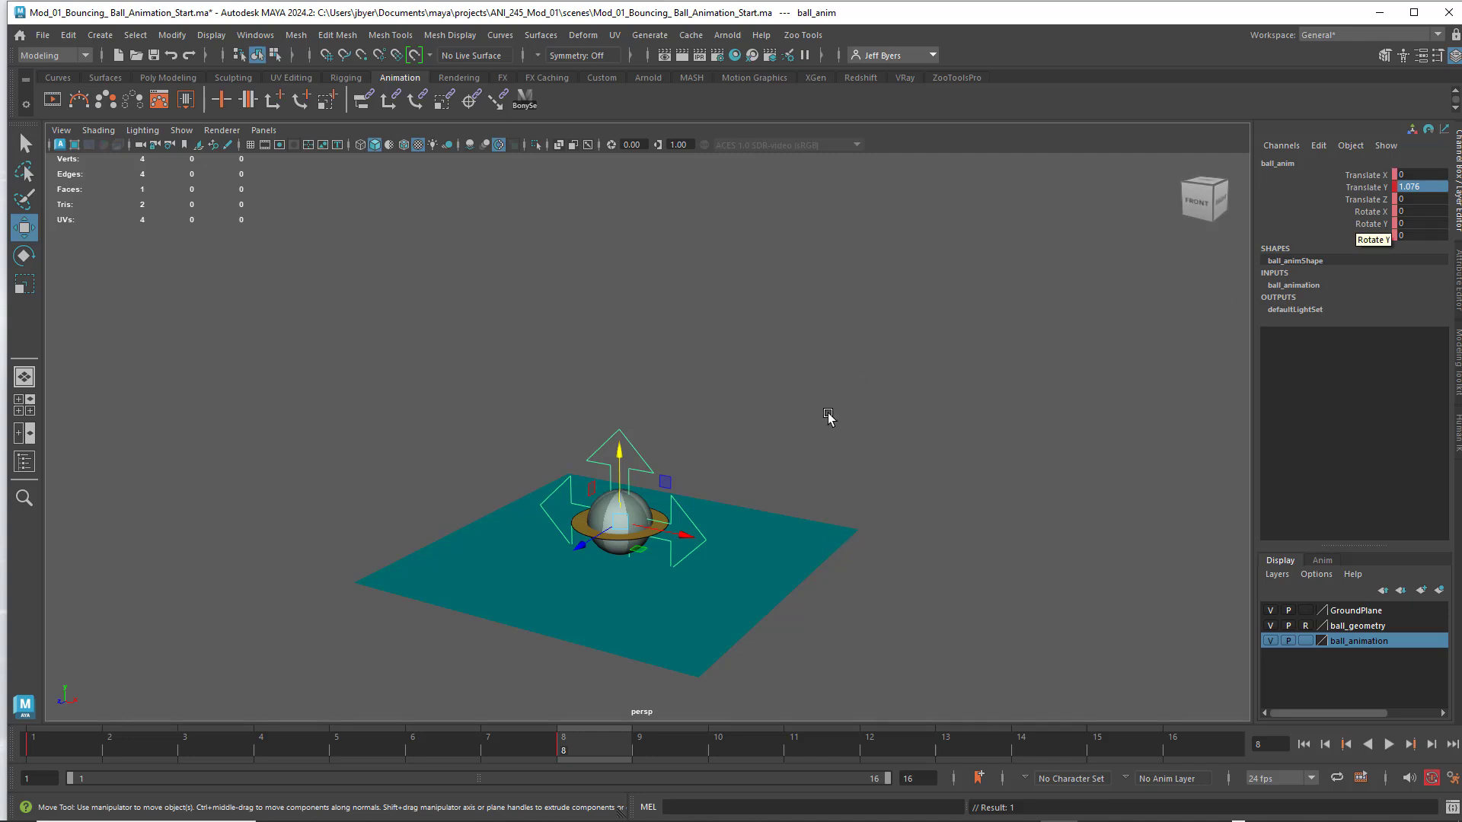
key(s)
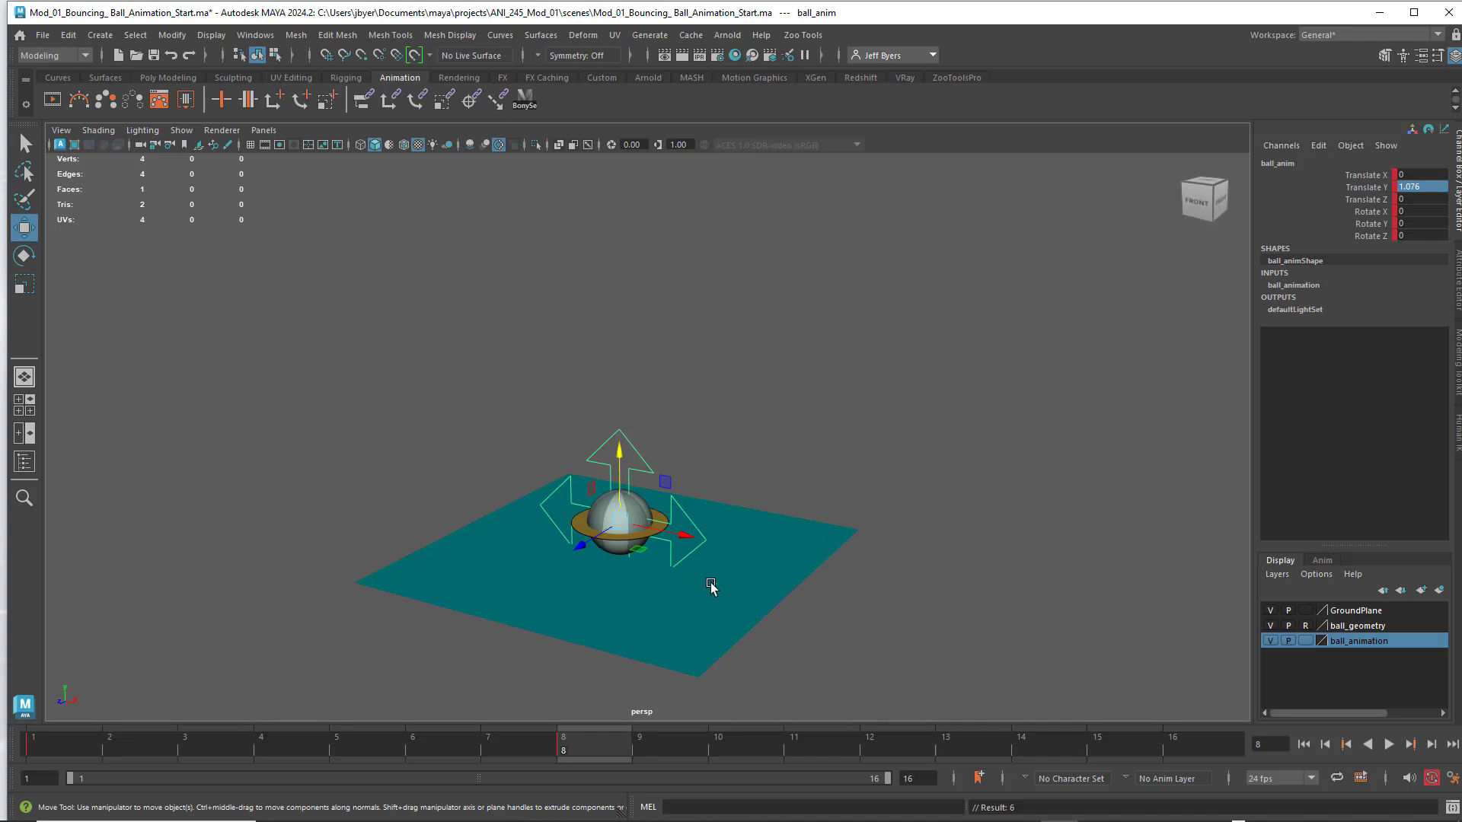
Highlight the ball control's keyed translate and rotate channels, clear the selection, and reselect the control.
drag(1391, 174, 1380, 236)
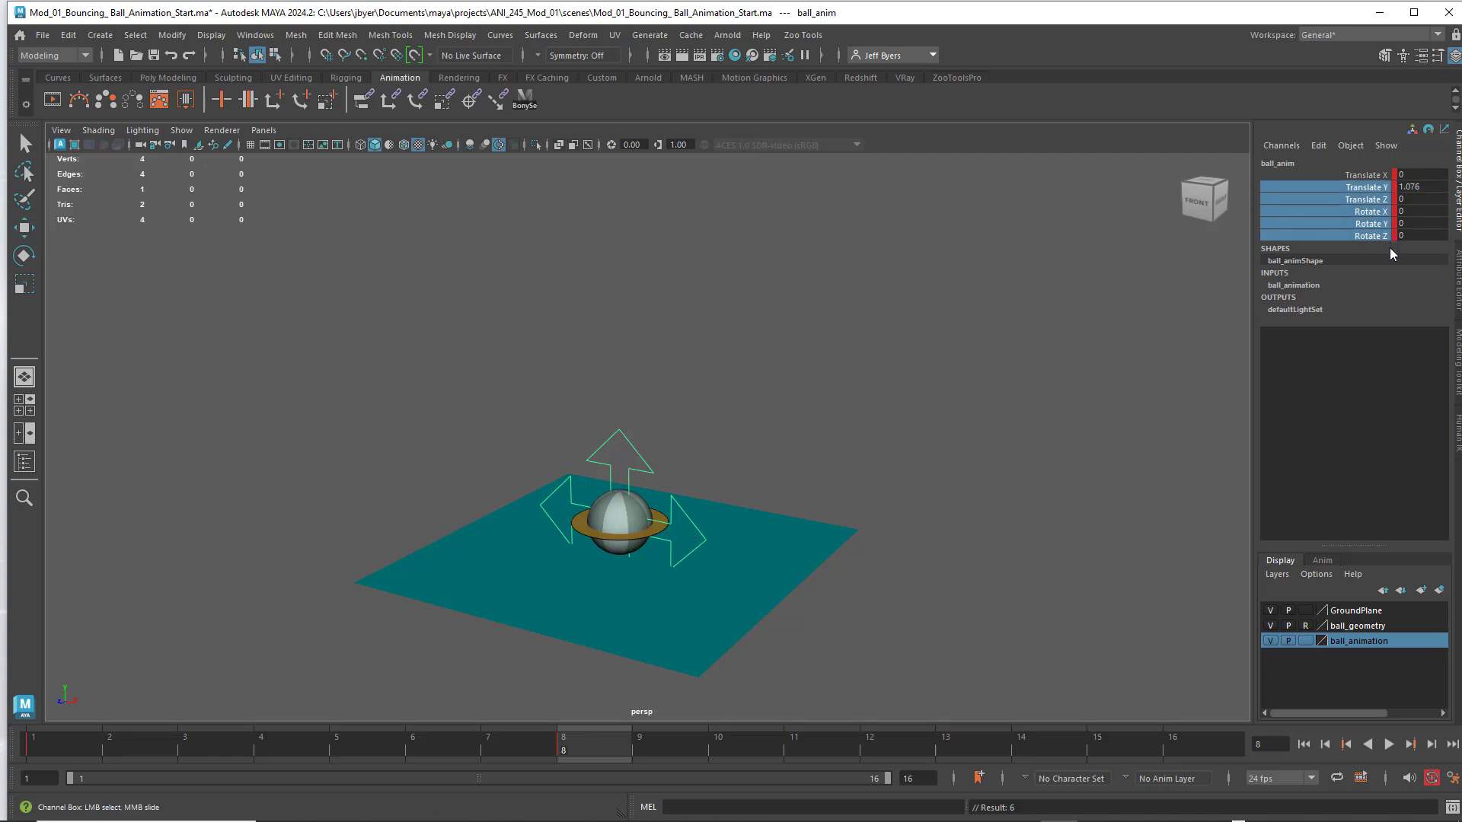
click(936, 346)
click(638, 505)
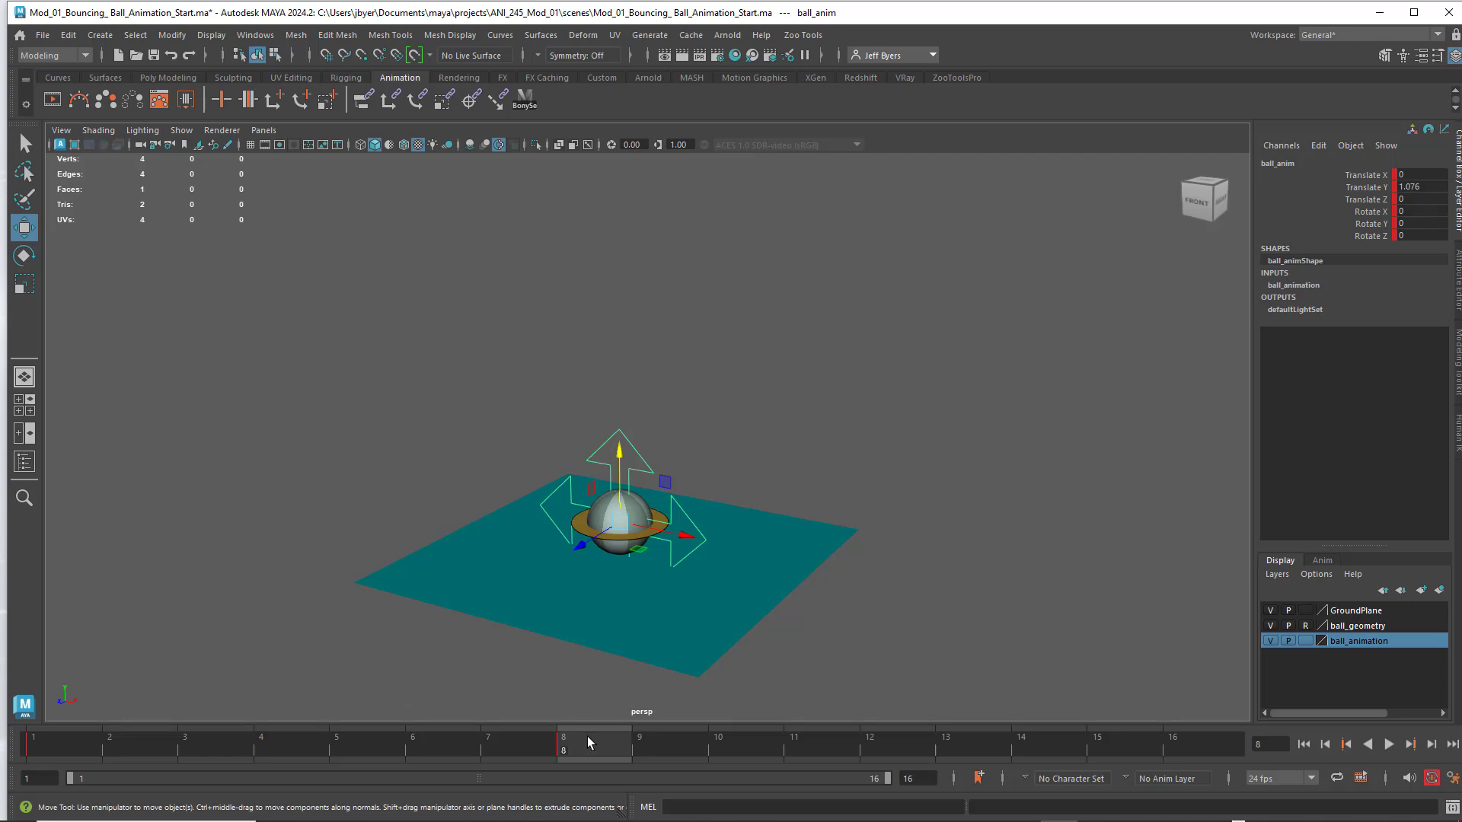
Undo the ball movement and keys made at frame 8, back to frame 1.
click(1433, 778)
key(ctrl+z)
key(ctrl+z)
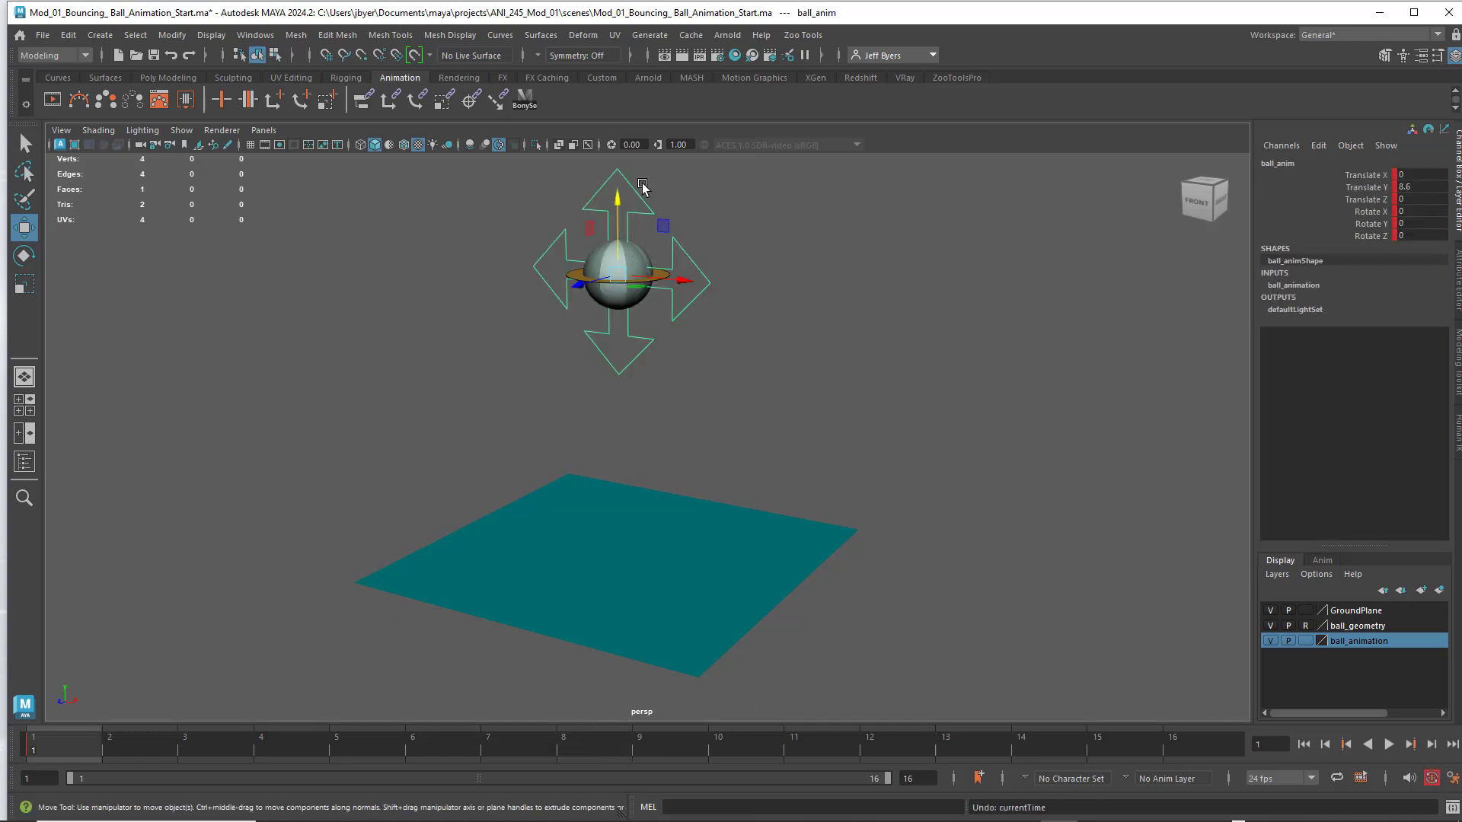
Reselect the ball control and lower it at frame 1 to a Translate Y of about 0.88.
click(904, 300)
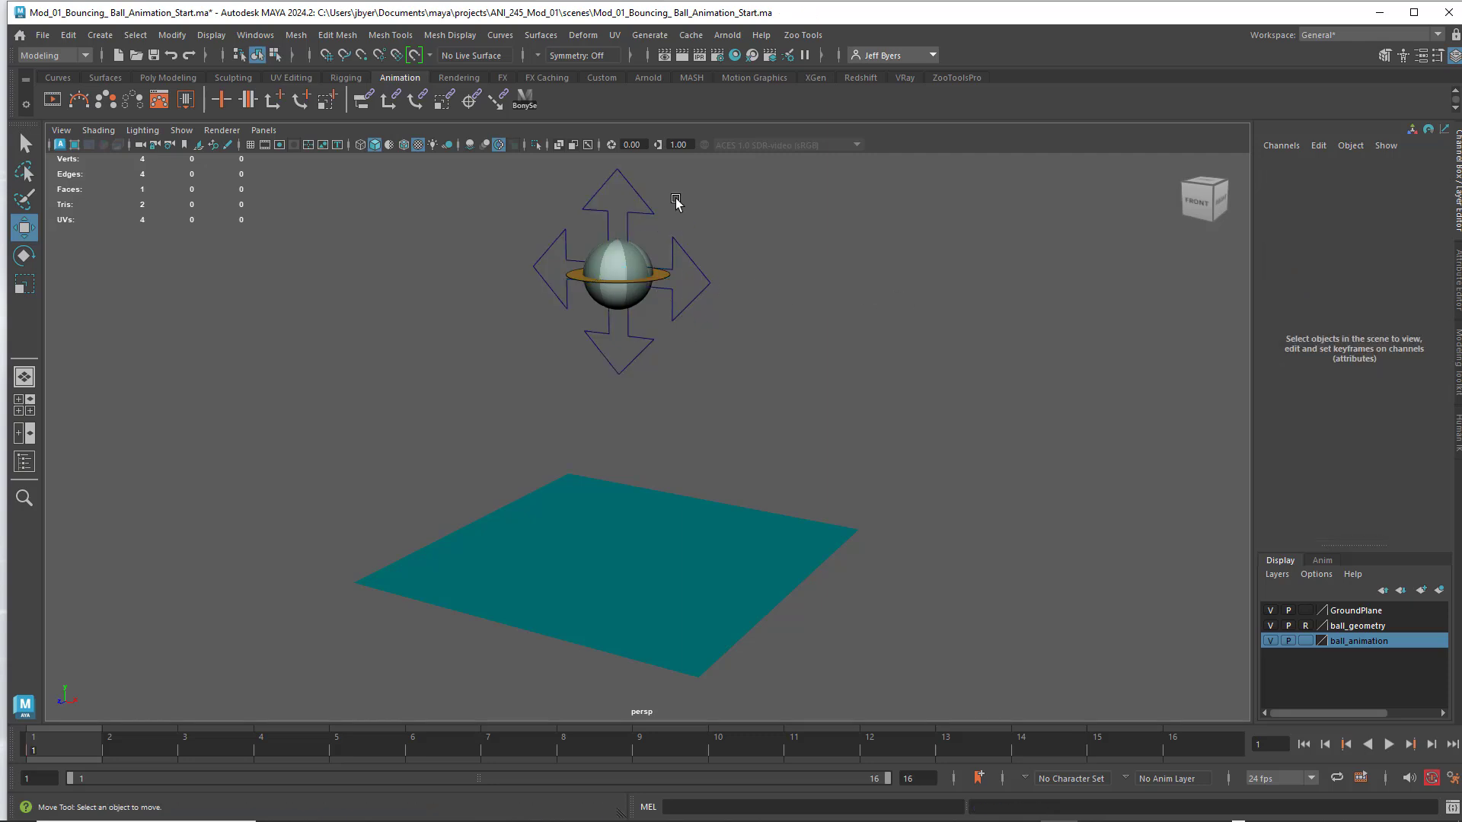
click(651, 207)
drag(618, 217, 637, 440)
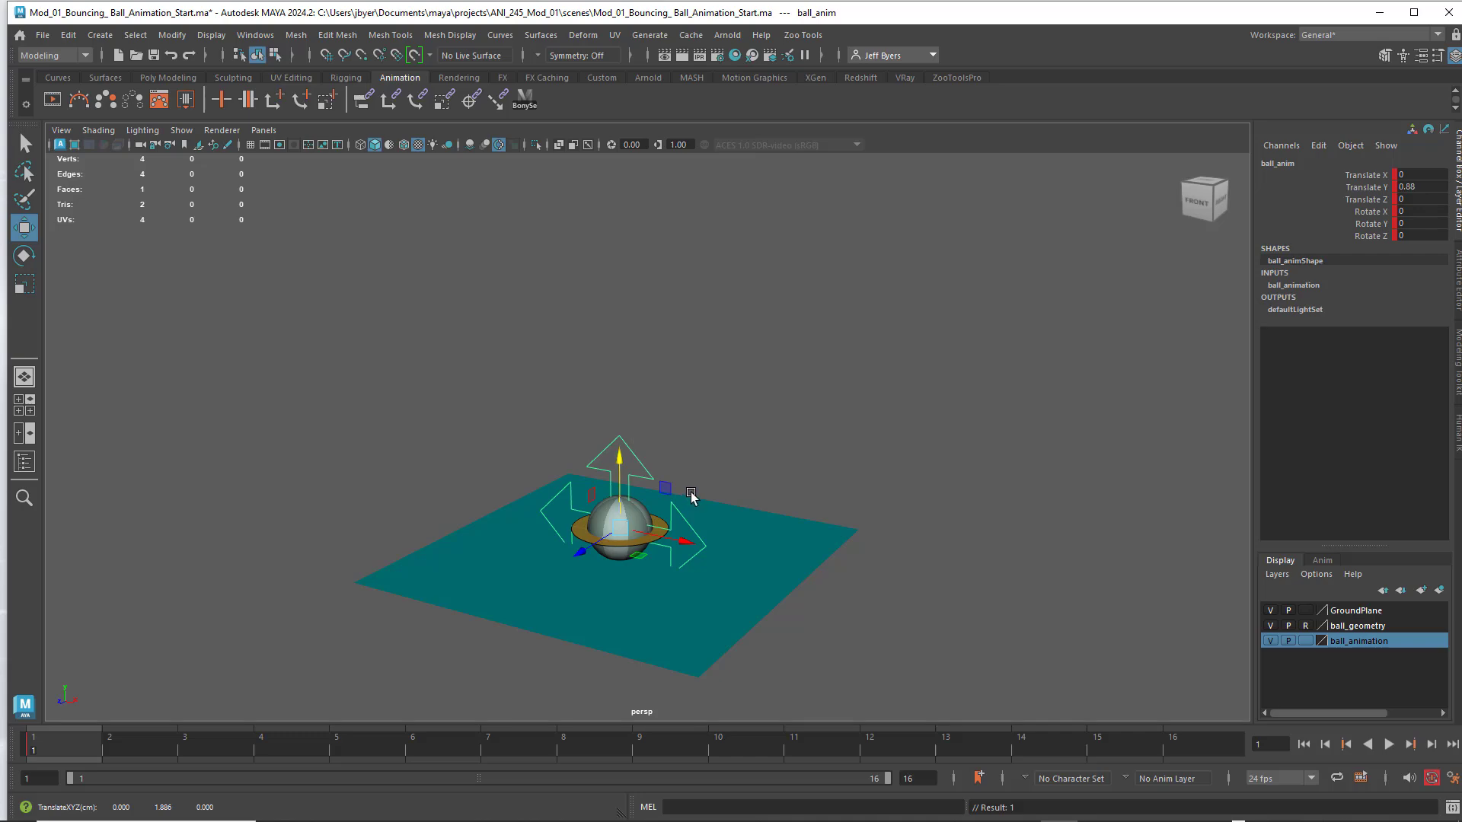
In the front view, raise the ball control to a Translate Y of about 1.00 at frame 1 and key all its channels.
mouse_move(694, 500)
alt+mouse_down()
mouse_move(712, 496)
mouse_move(702, 482)
alt+mouse_up()
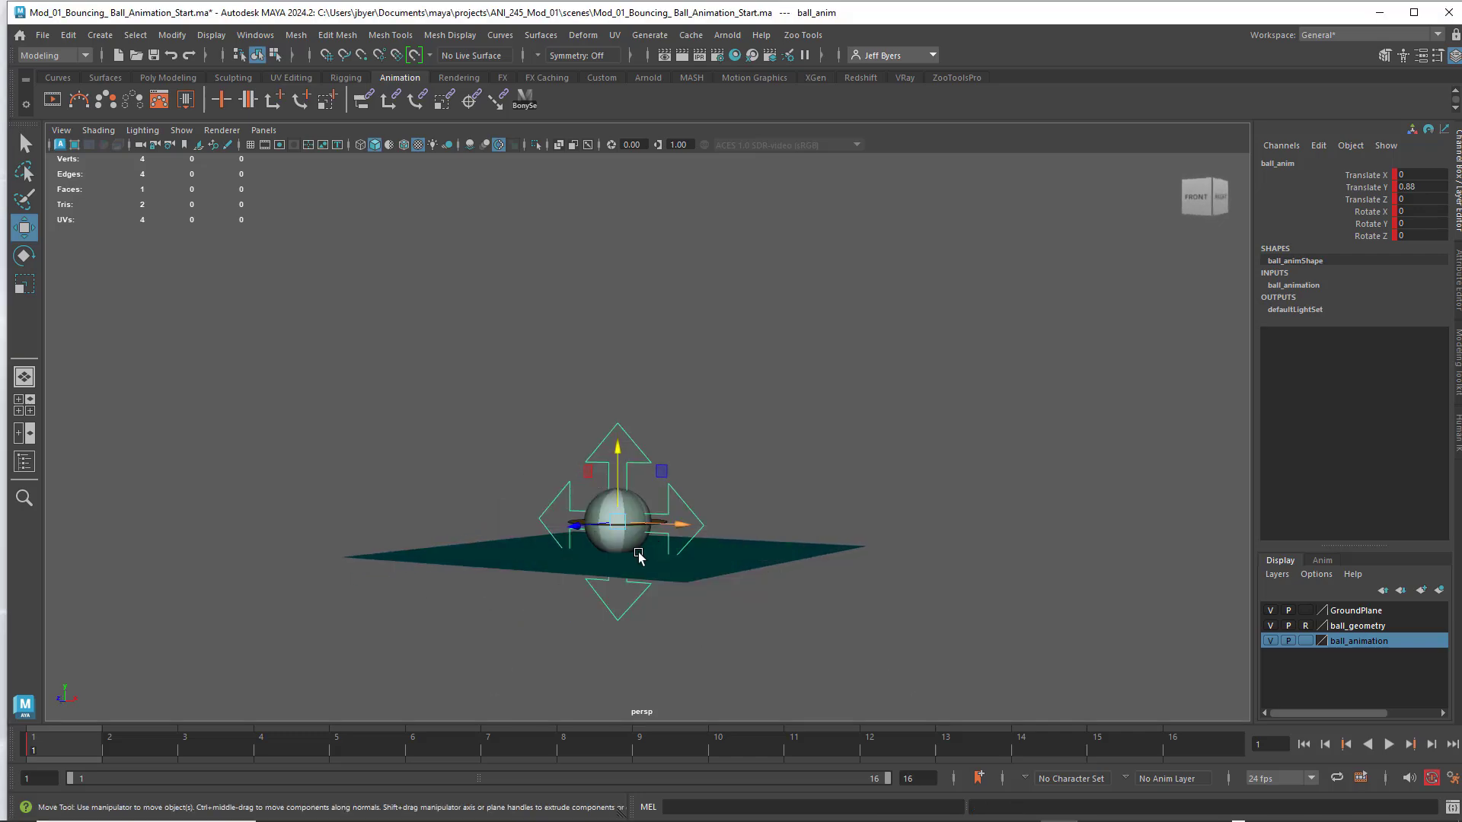
key(space)
key(space)
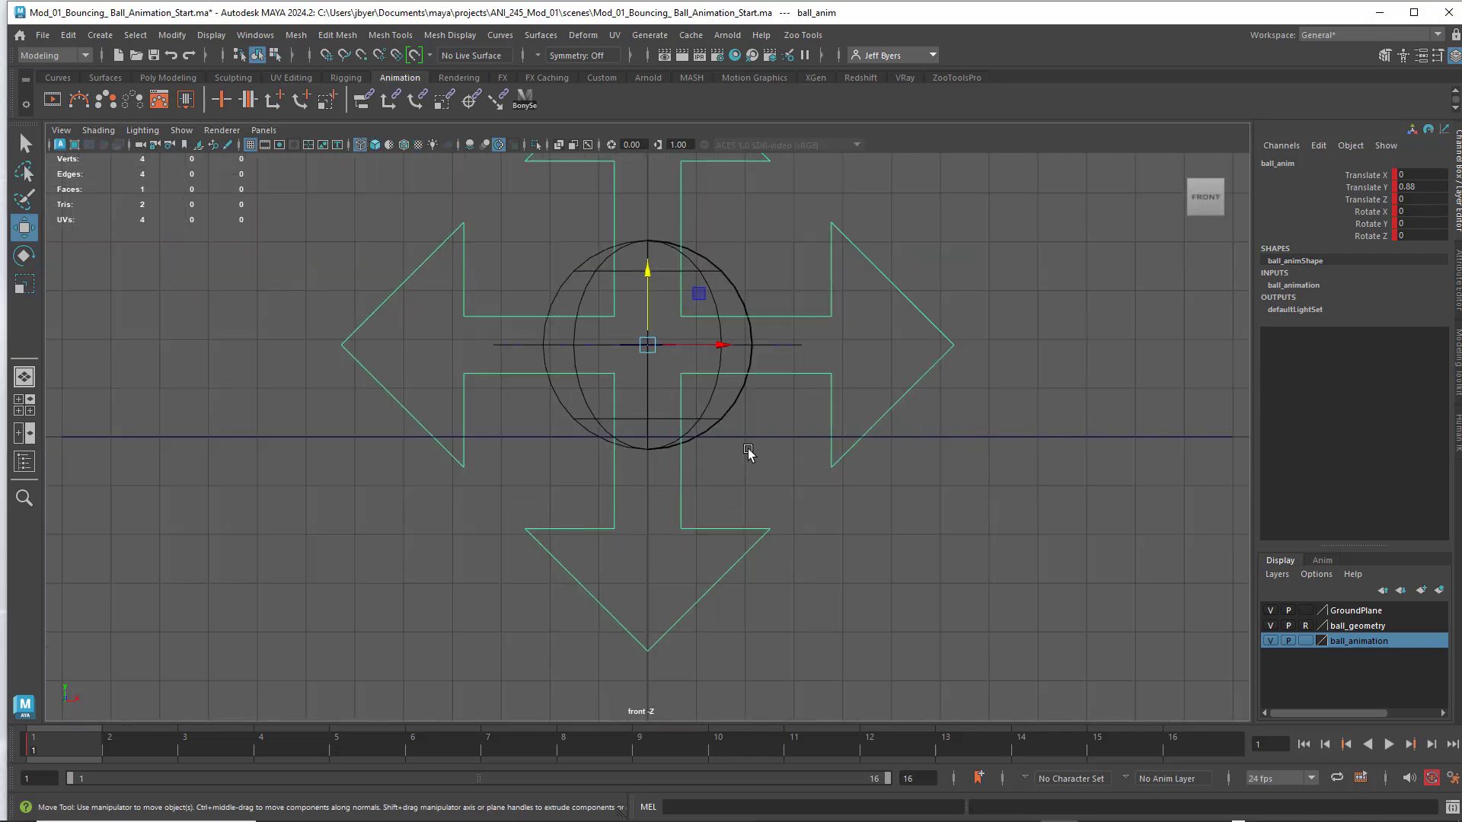
scroll(746, 518, down, 5)
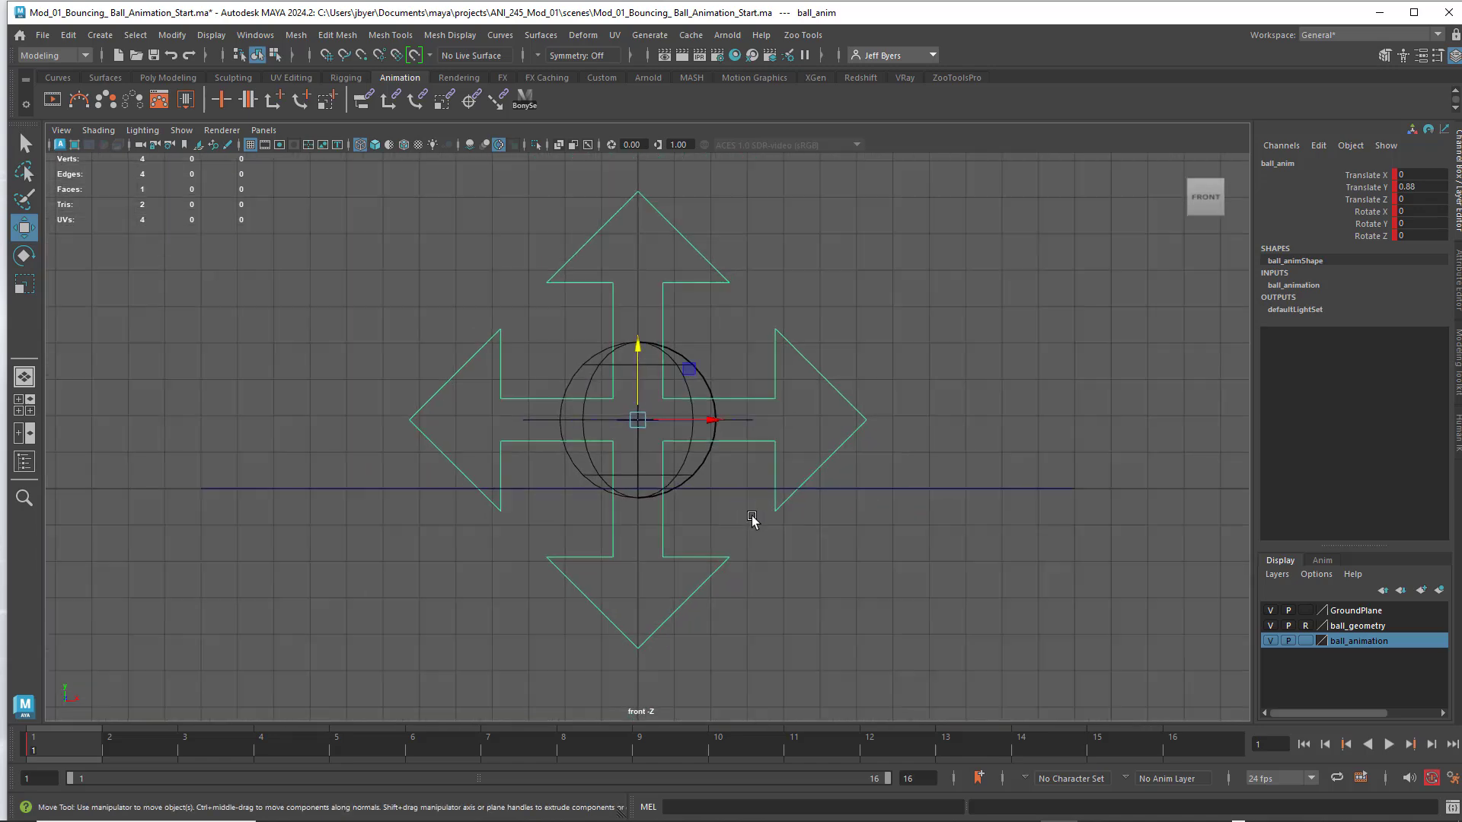
key(space)
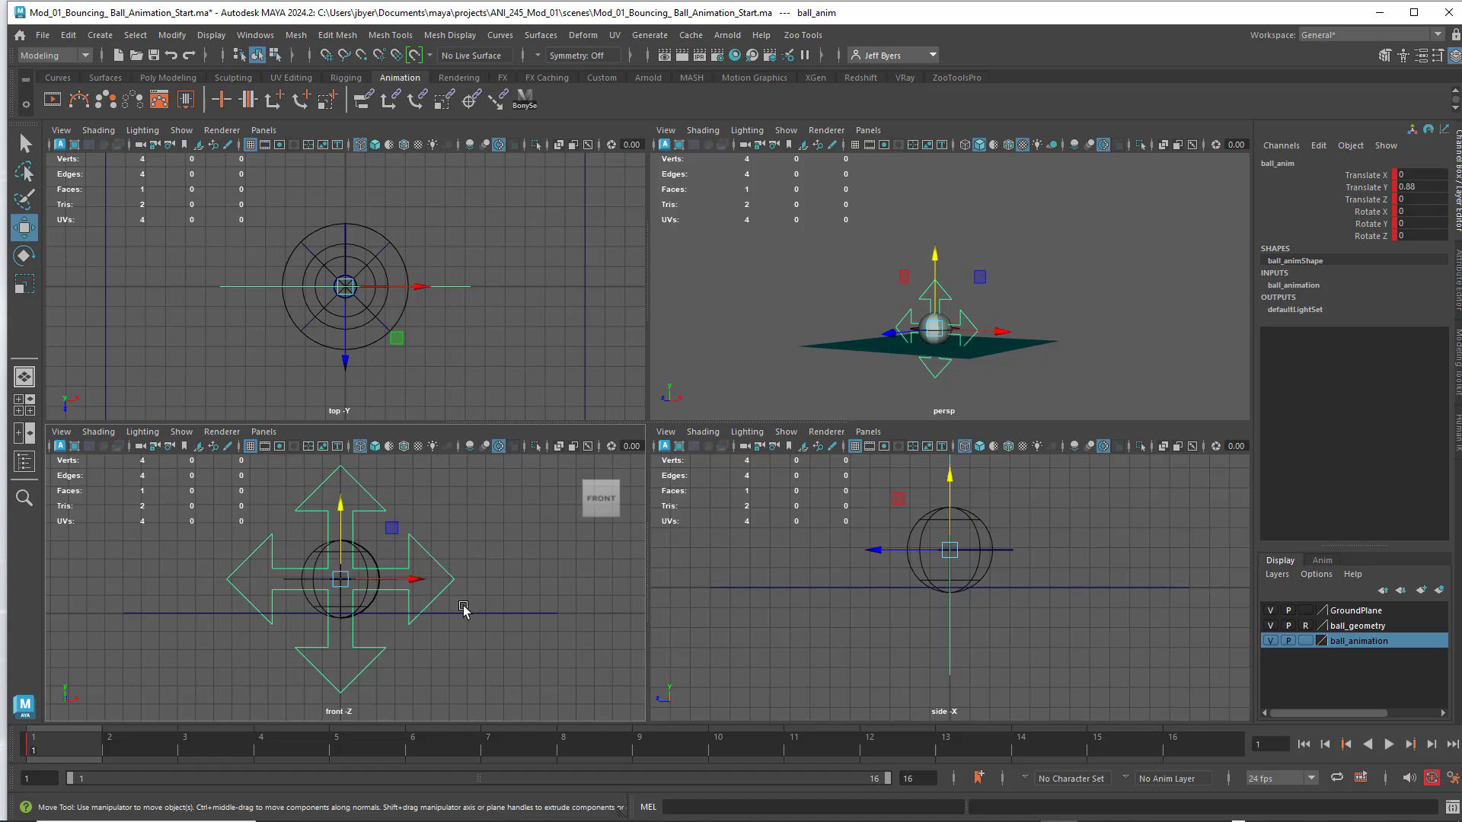
scroll(476, 613, up, 2)
key(space)
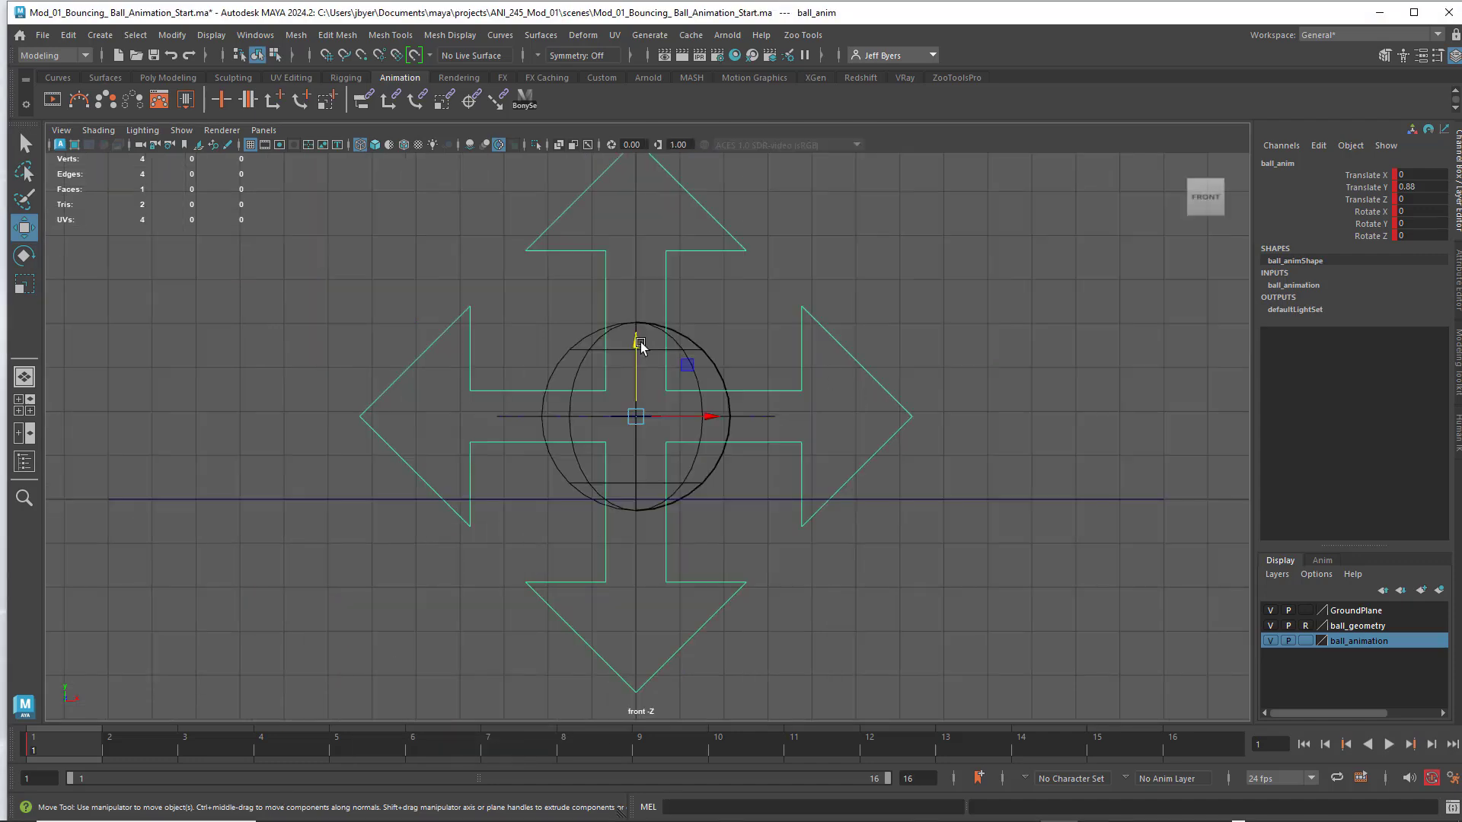
drag(637, 342, 633, 330)
key(s)
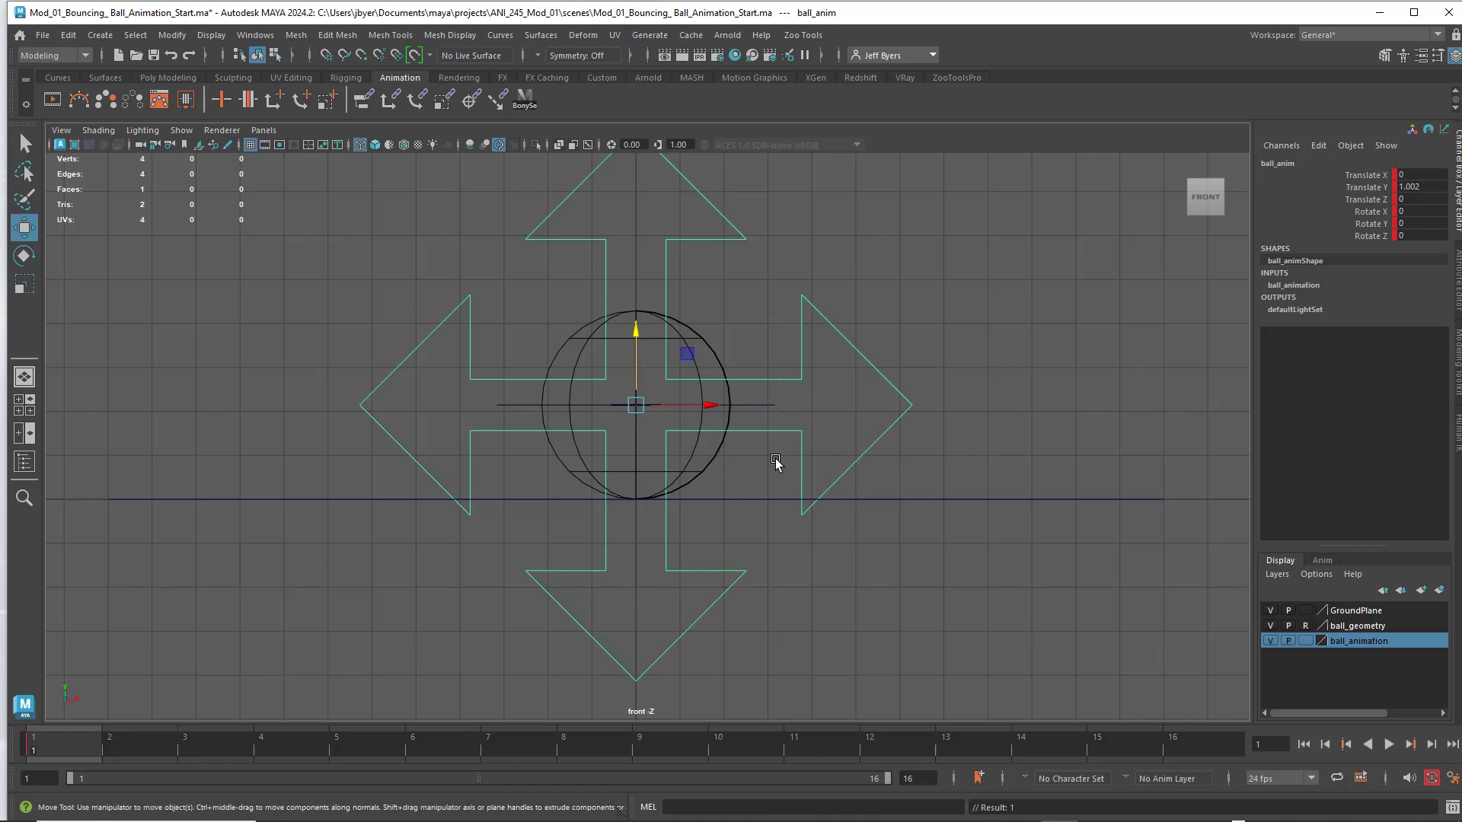
scroll(855, 506, down, 3)
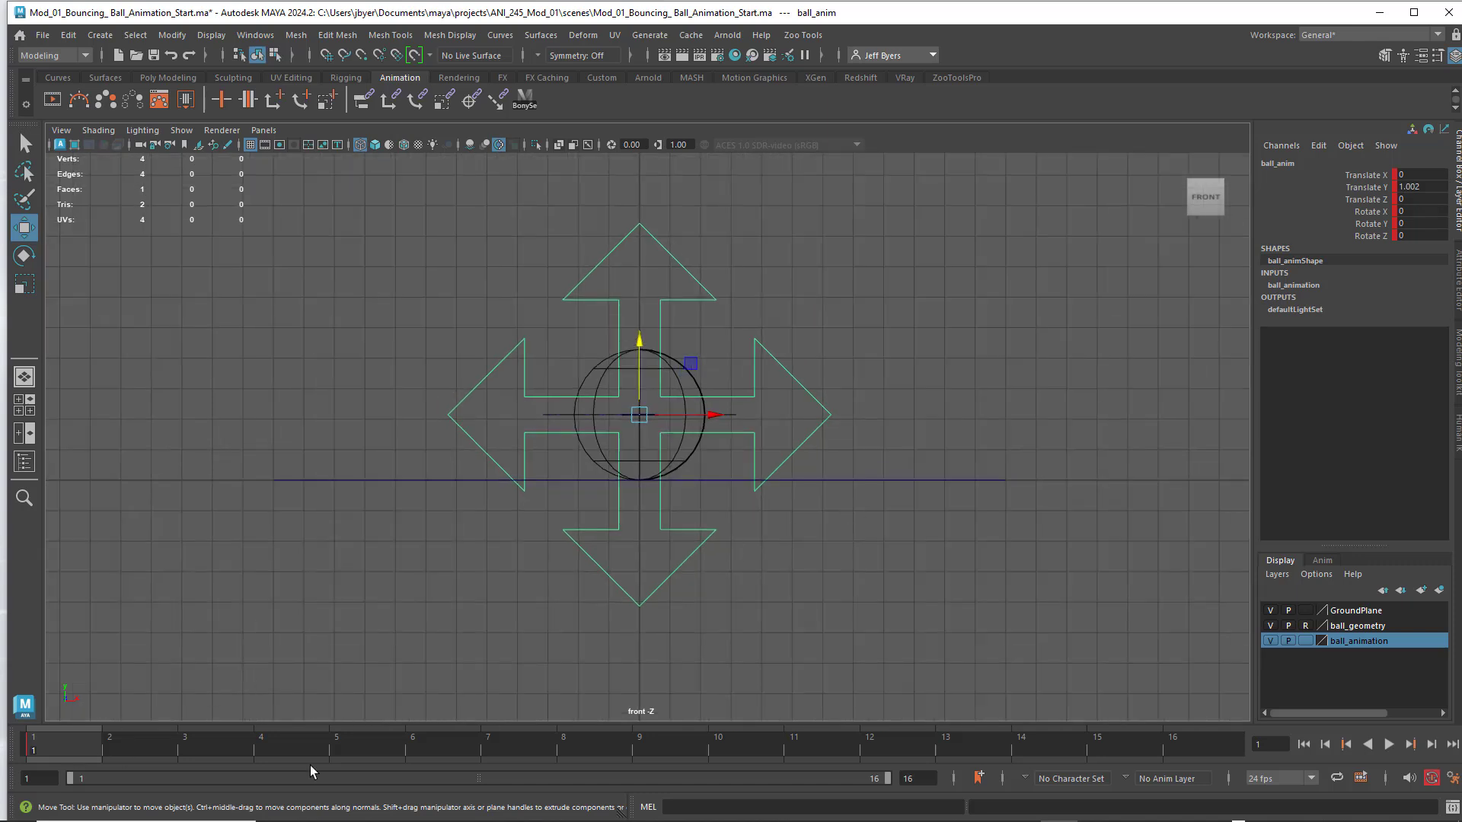
Break the connections on all the ball control's translate and rotate channels, then clear the selection and reselect the control.
click(573, 744)
click(30, 742)
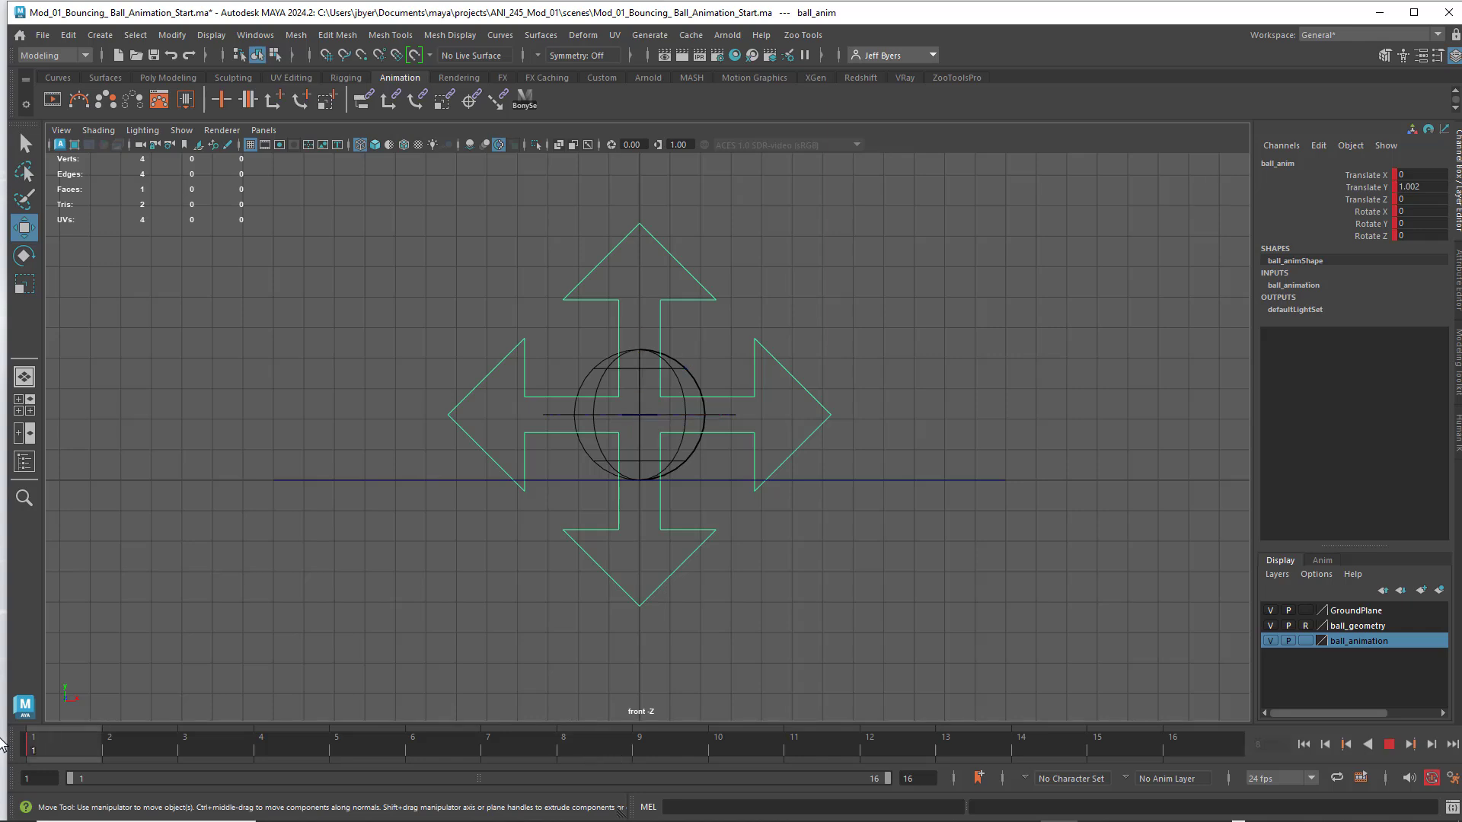
click(559, 744)
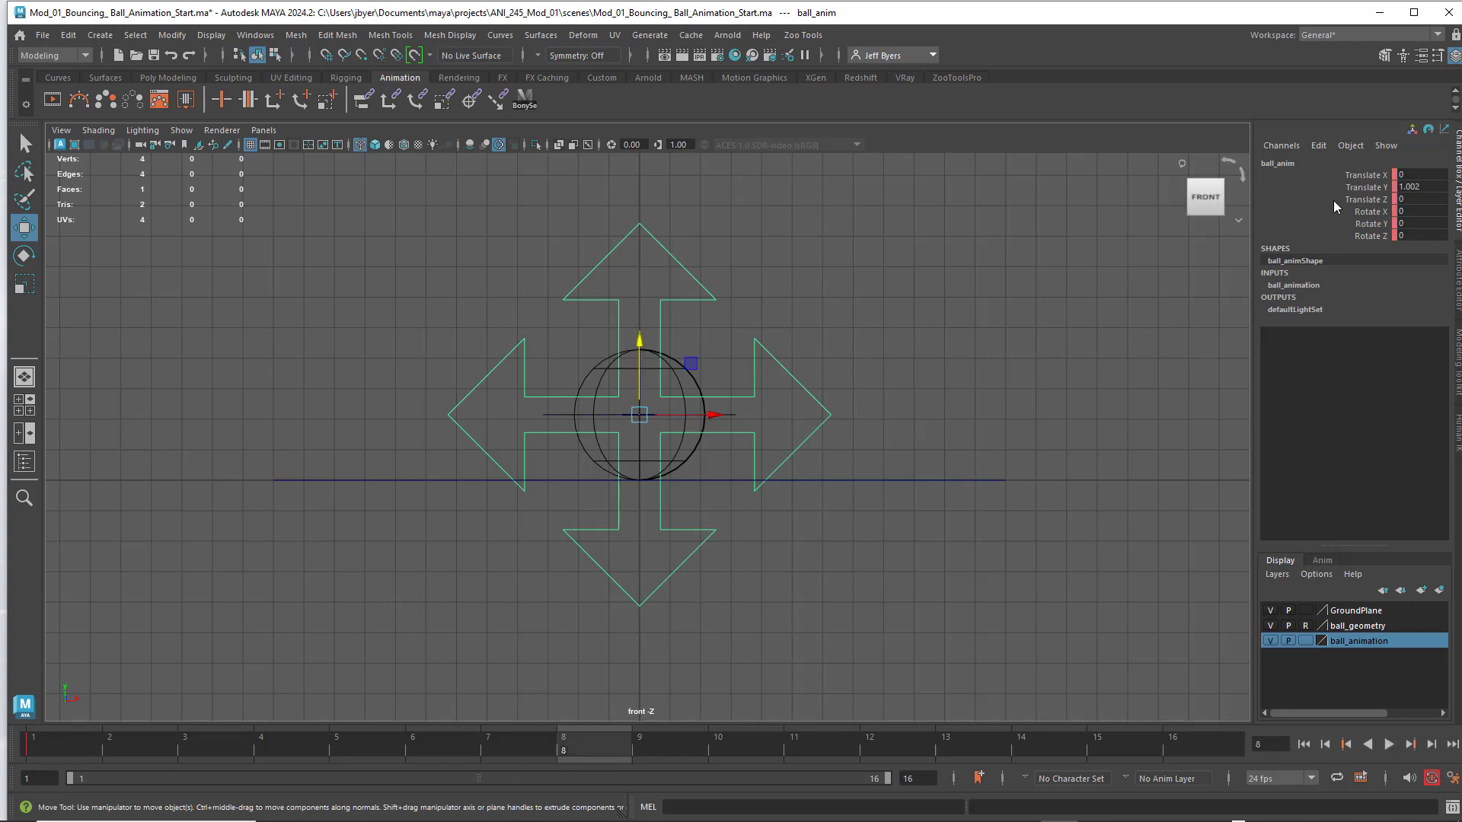
drag(1382, 177, 1373, 239)
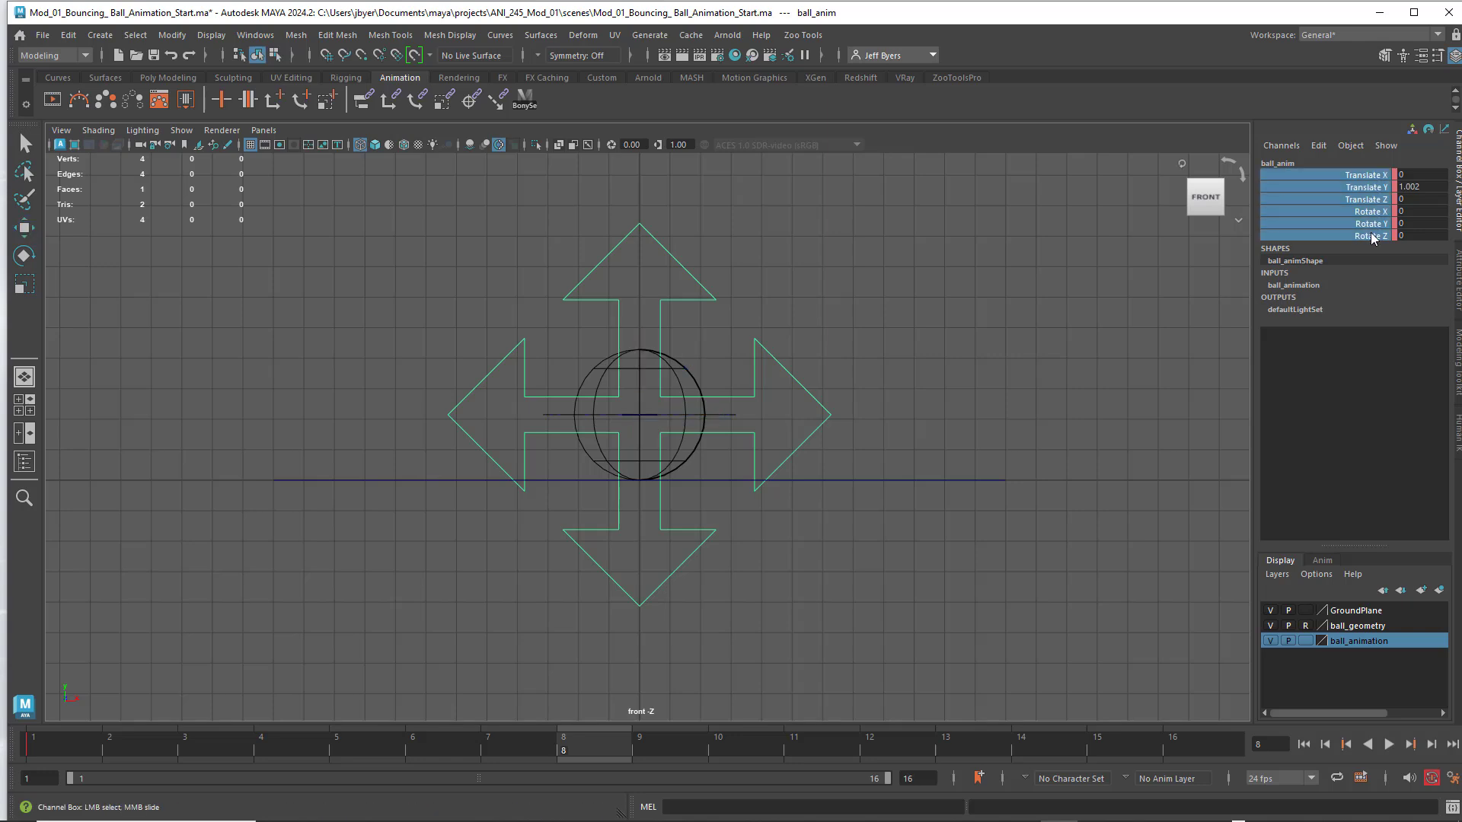
right_click(1372, 207)
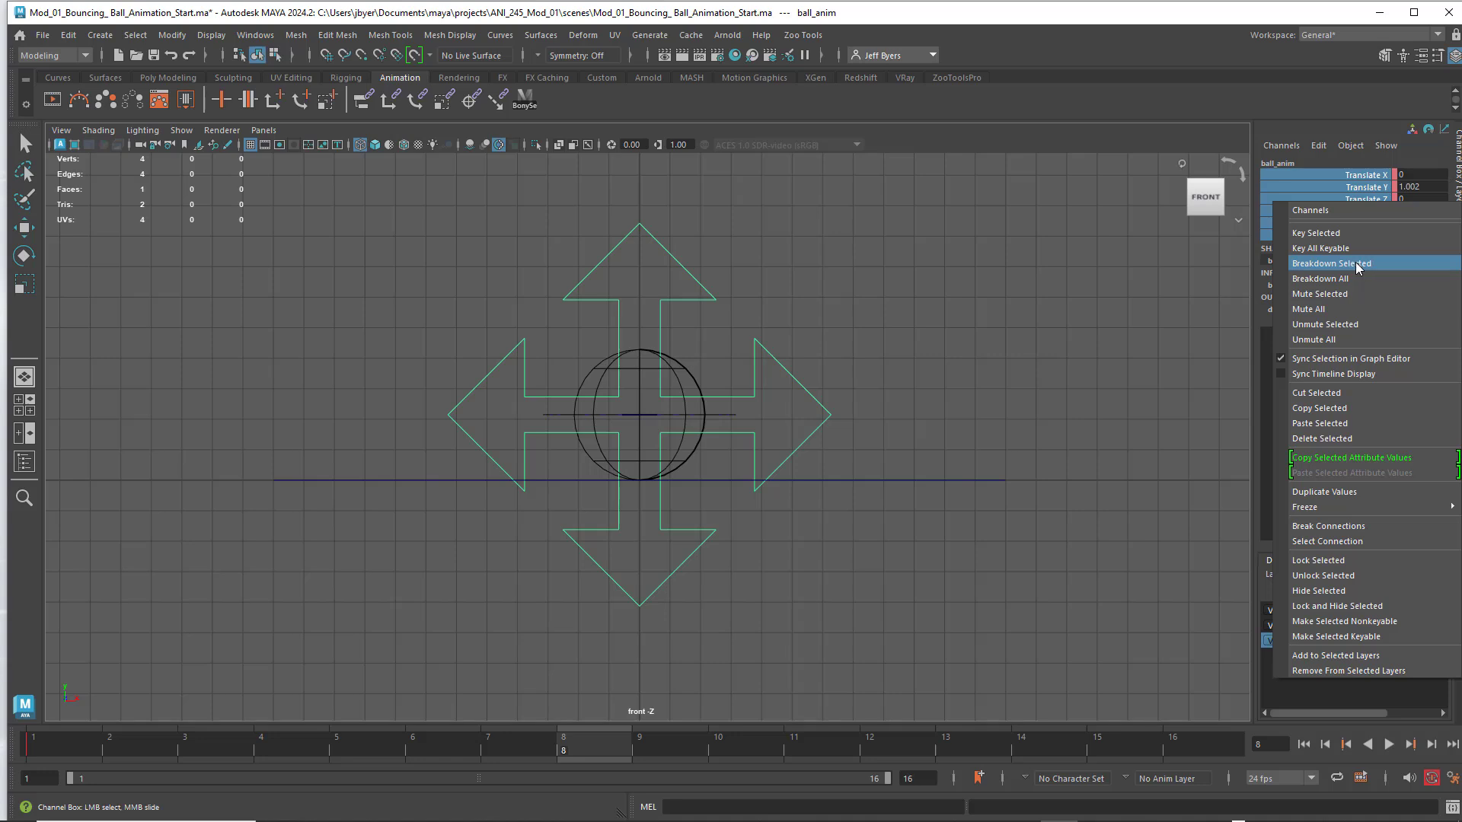
click(1329, 526)
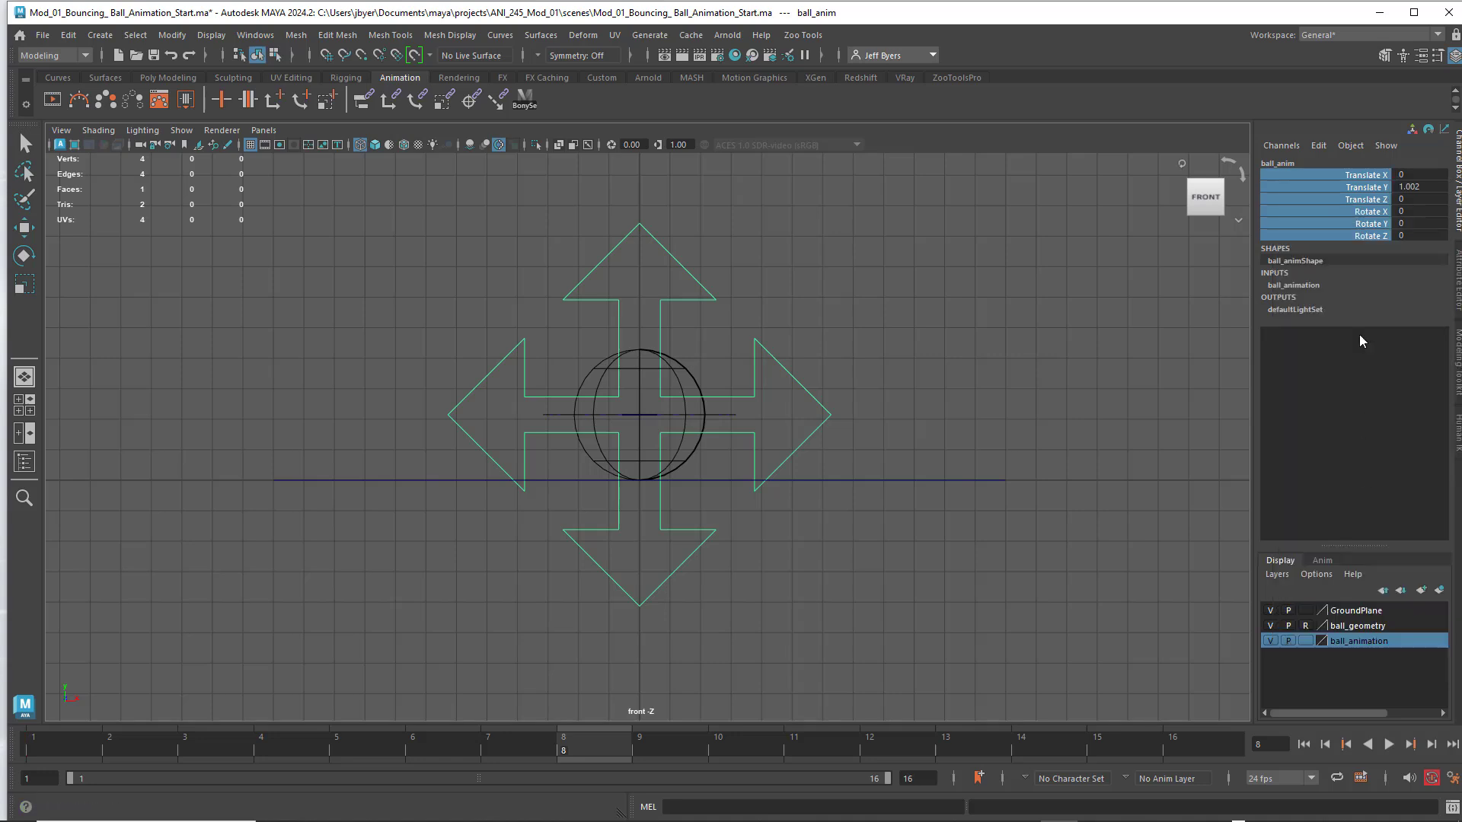
click(836, 355)
key(w)
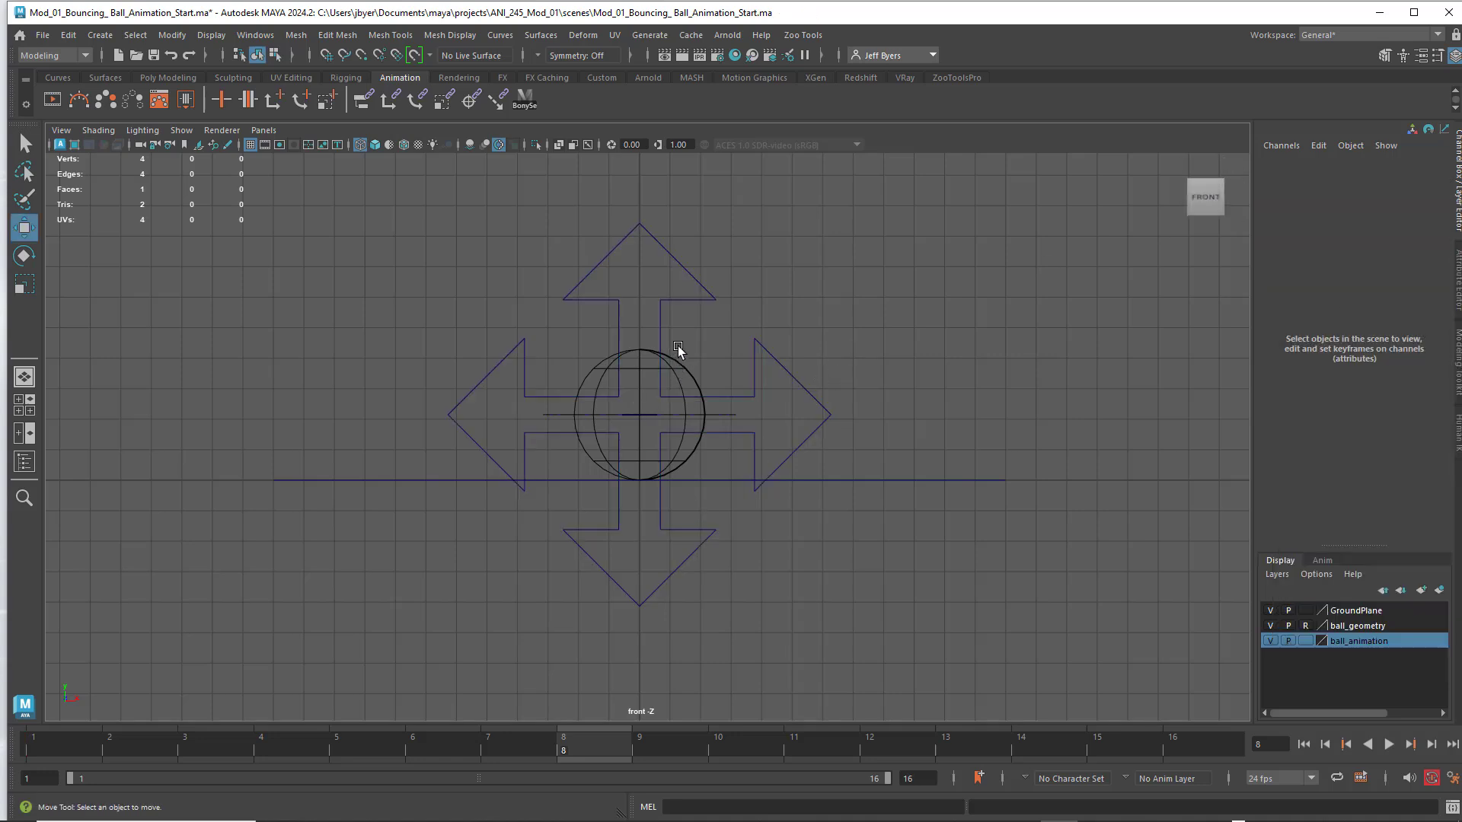
click(685, 301)
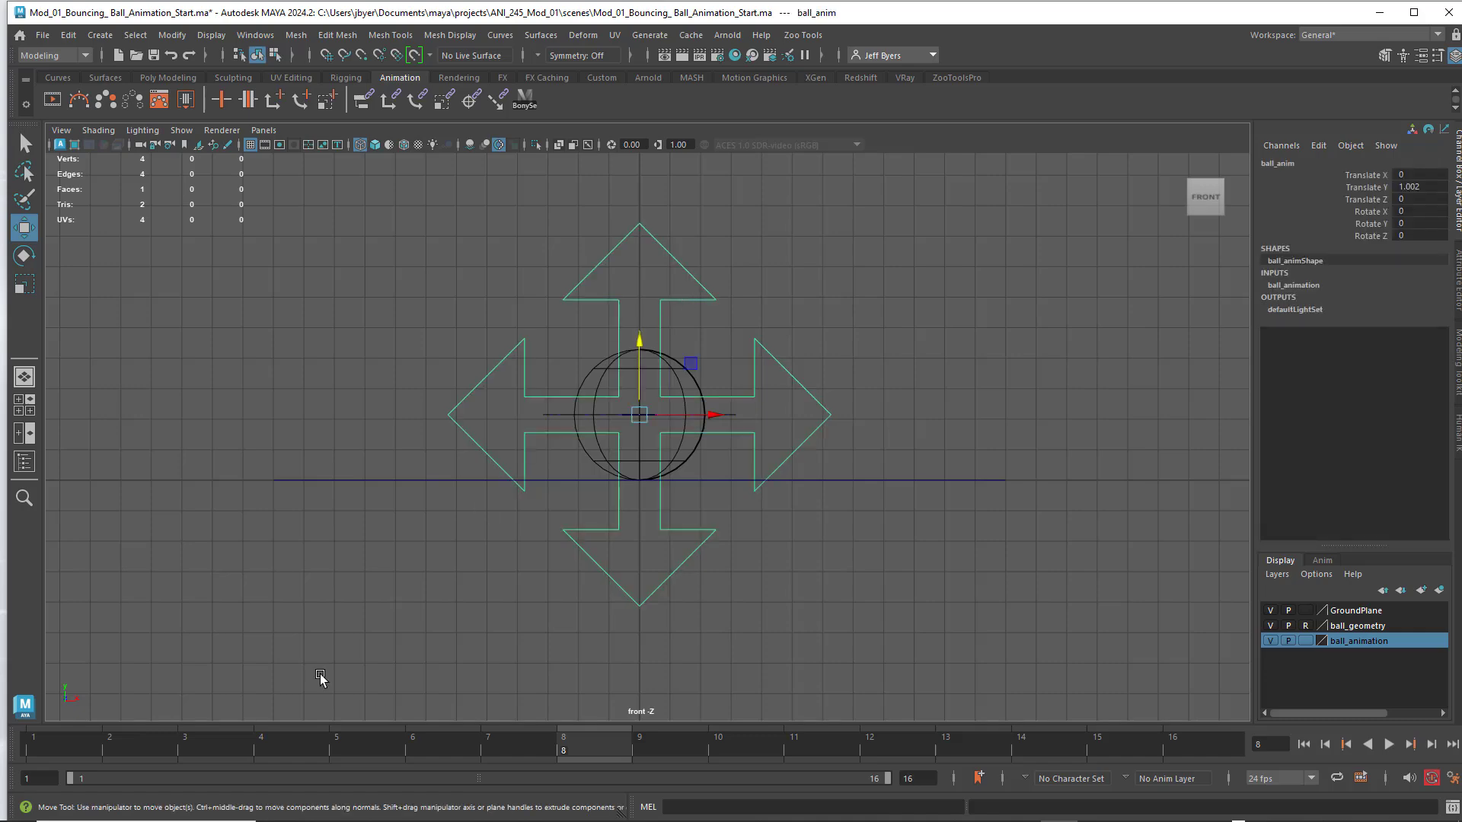
Return to frame 1, raise the ball control high above the ground, and set its Translate Y to 8.6.
click(49, 740)
scroll(891, 411, down, 3)
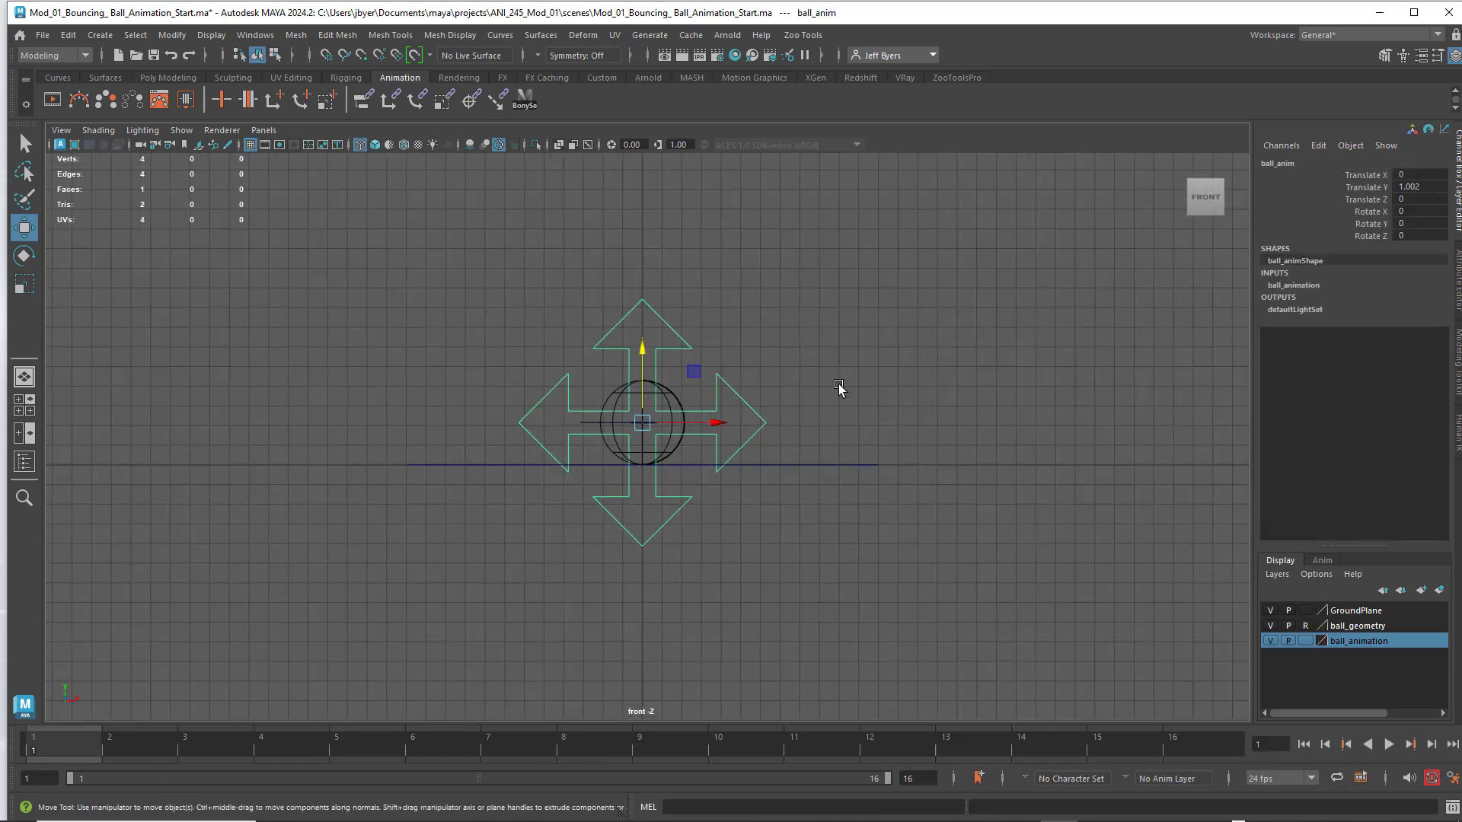
alt+middle_drag(835, 360, 803, 510)
drag(612, 495, 626, 184)
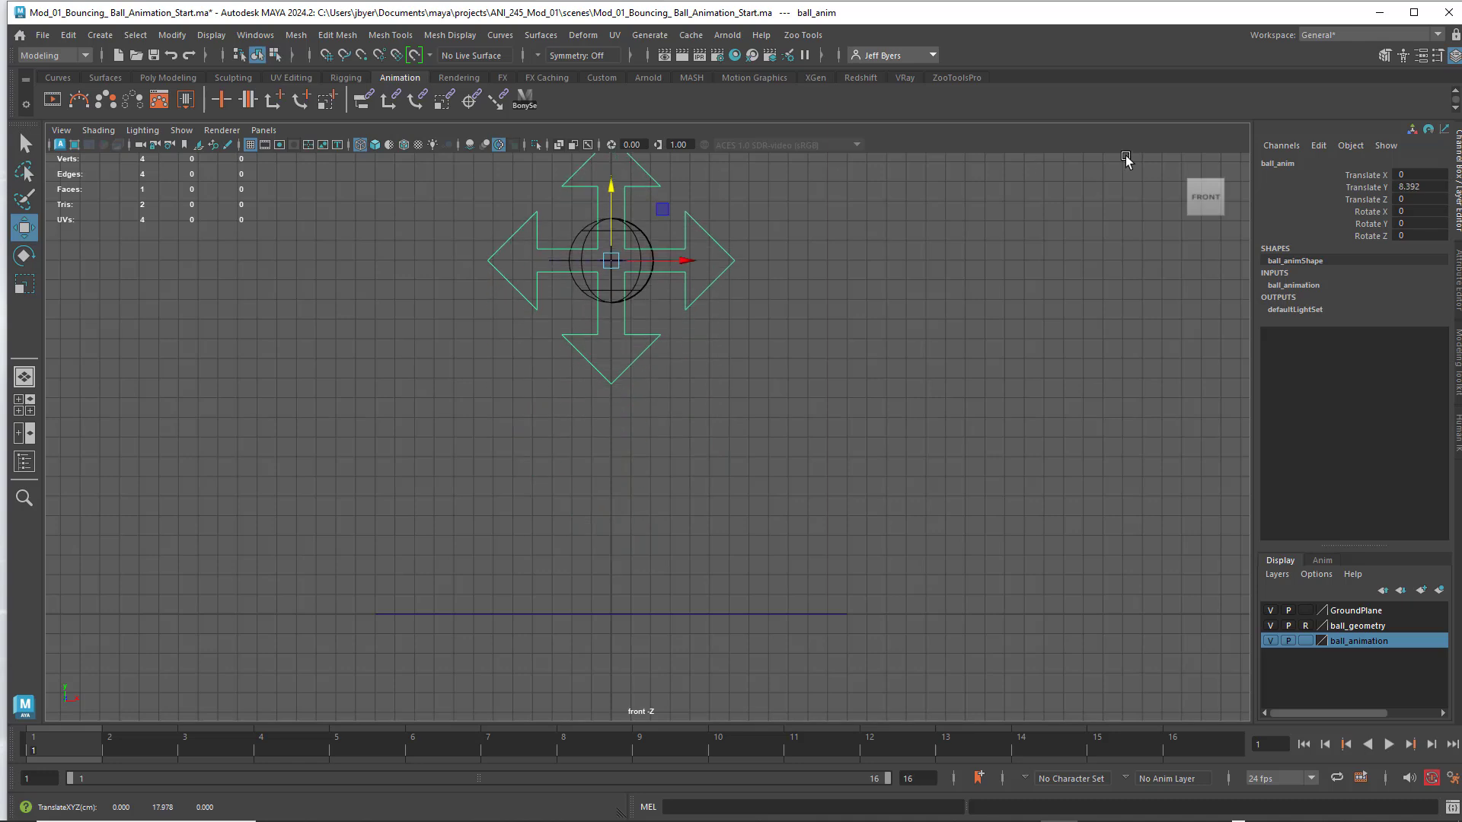
click(1418, 187)
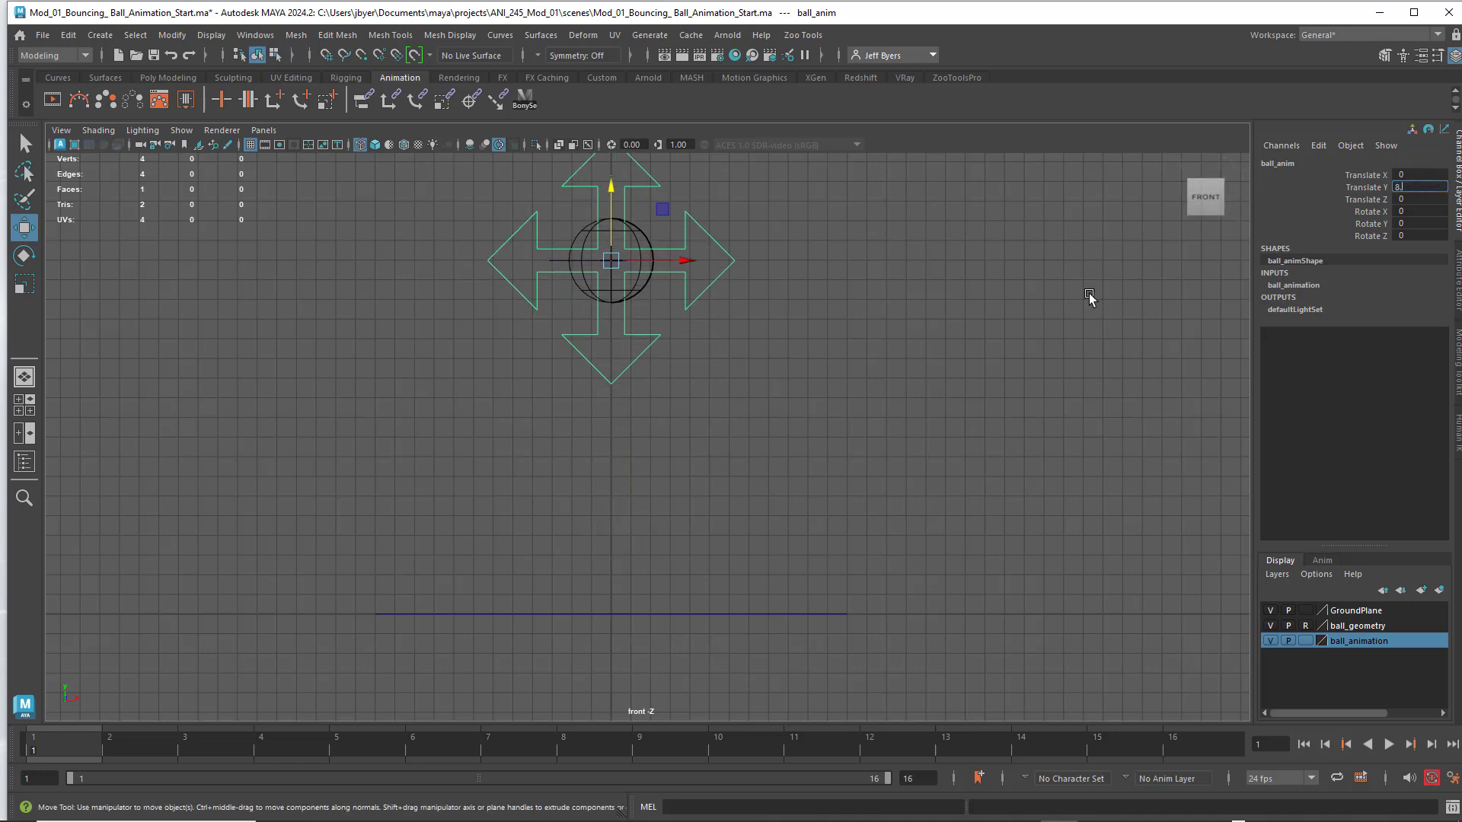
key(Return)
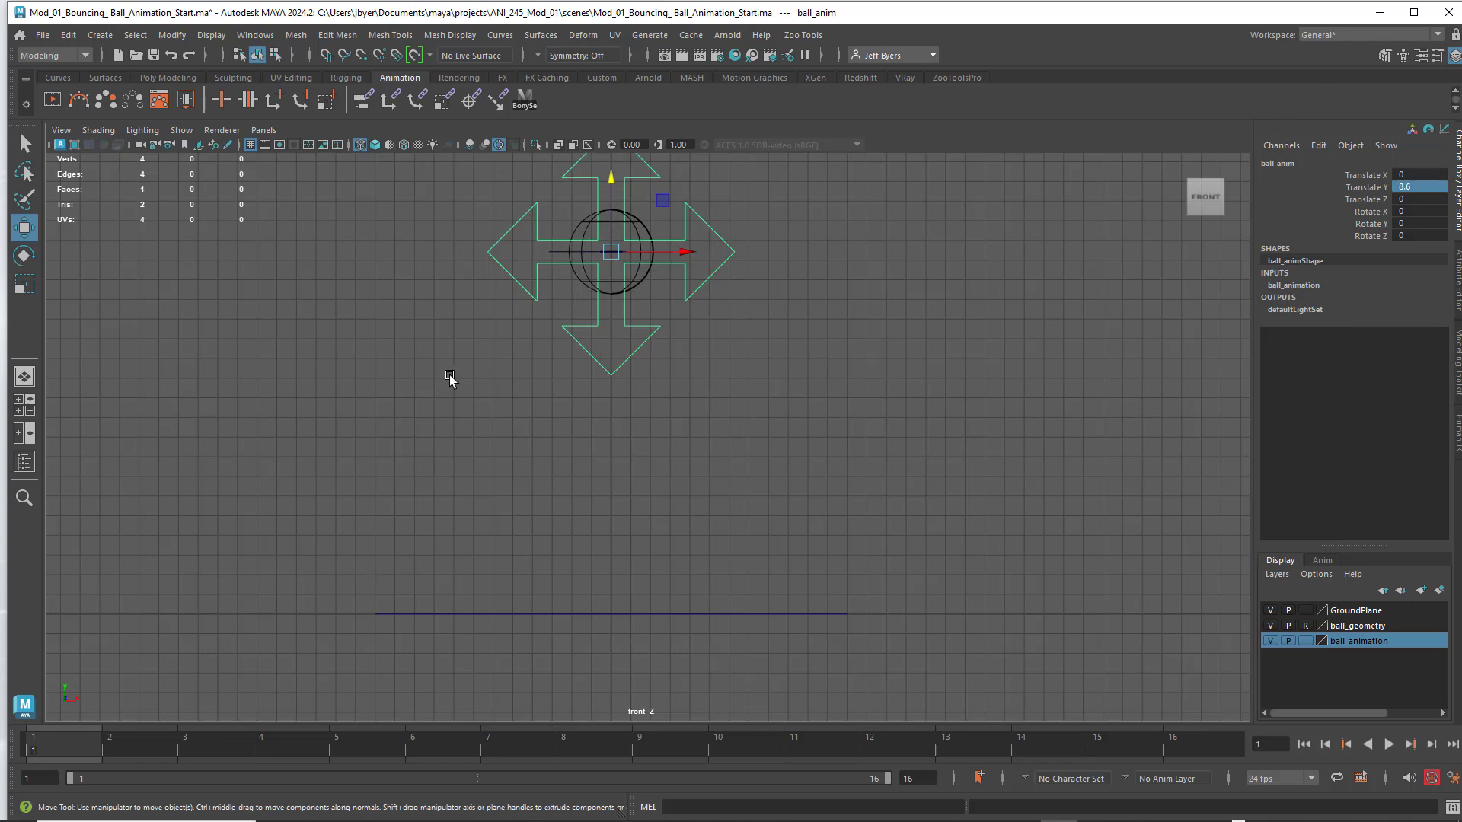
Key all the ball control's channels, undo that, and key only Translate Y at frame 1 from the perspective view.
key(s)
key(ctrl+z)
key(space)
key(space)
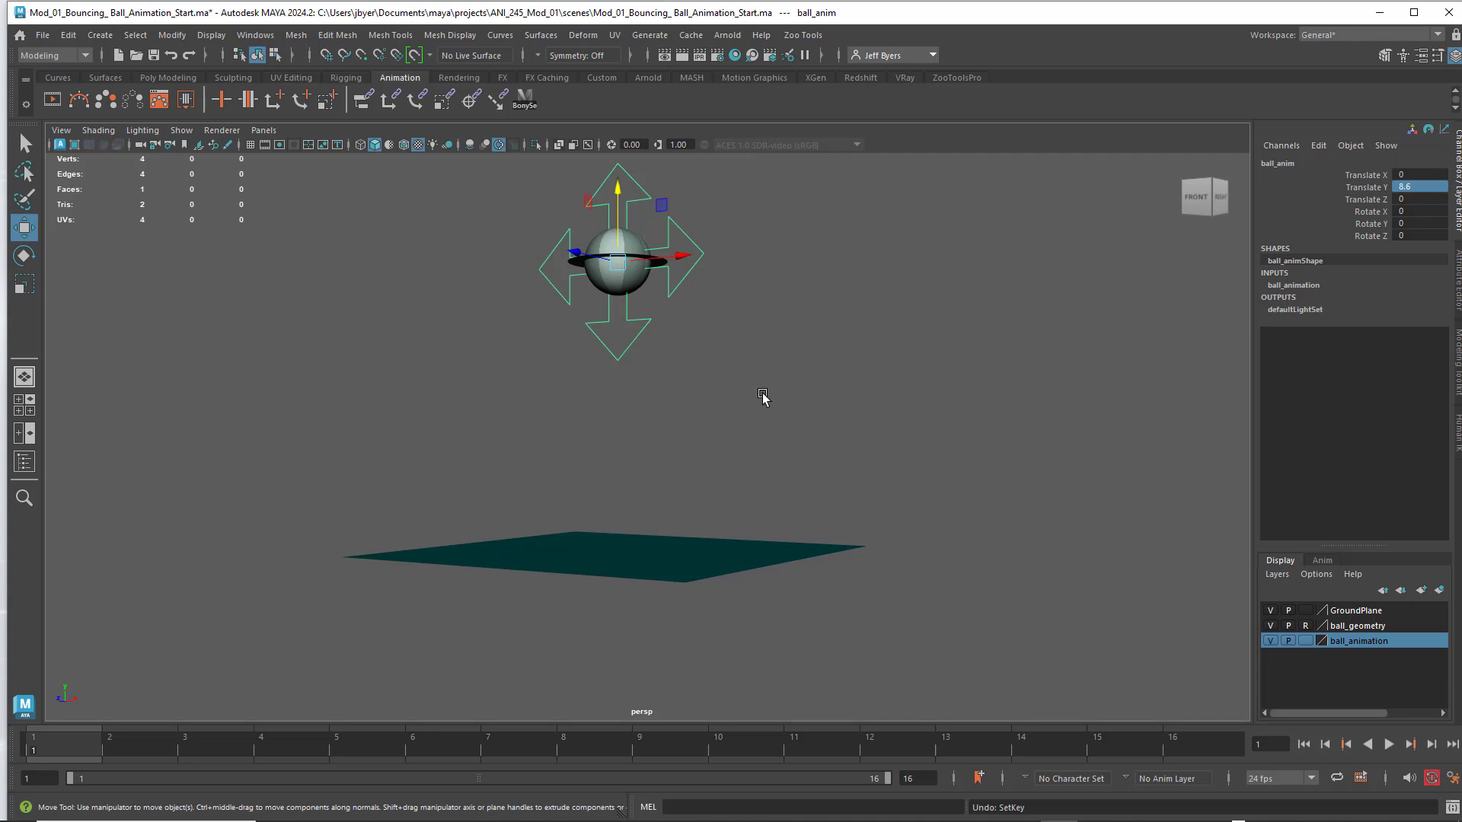
alt+drag(763, 386, 646, 327)
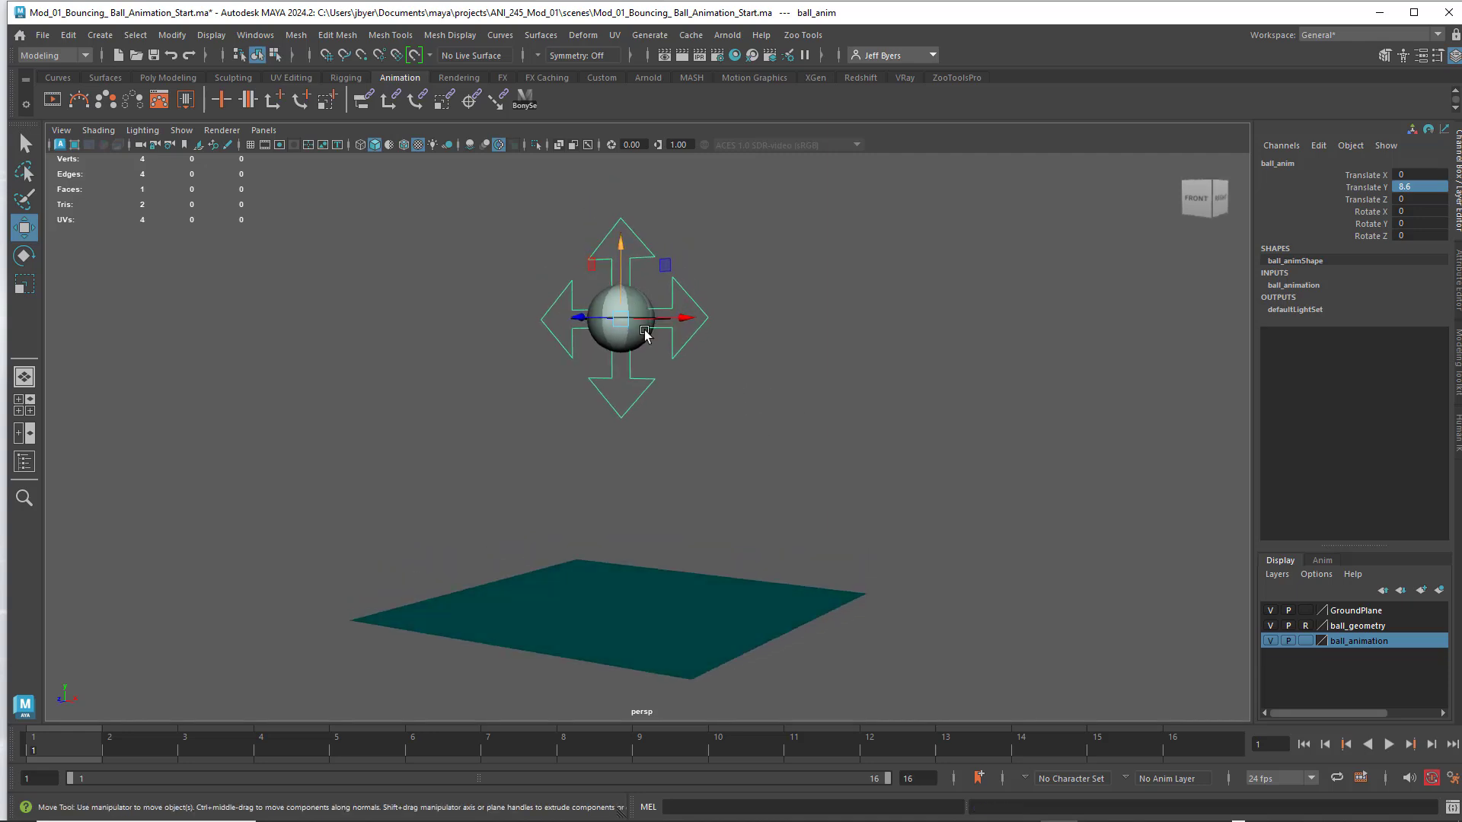
alt+drag(722, 369, 731, 385)
alt+drag(848, 398, 871, 395)
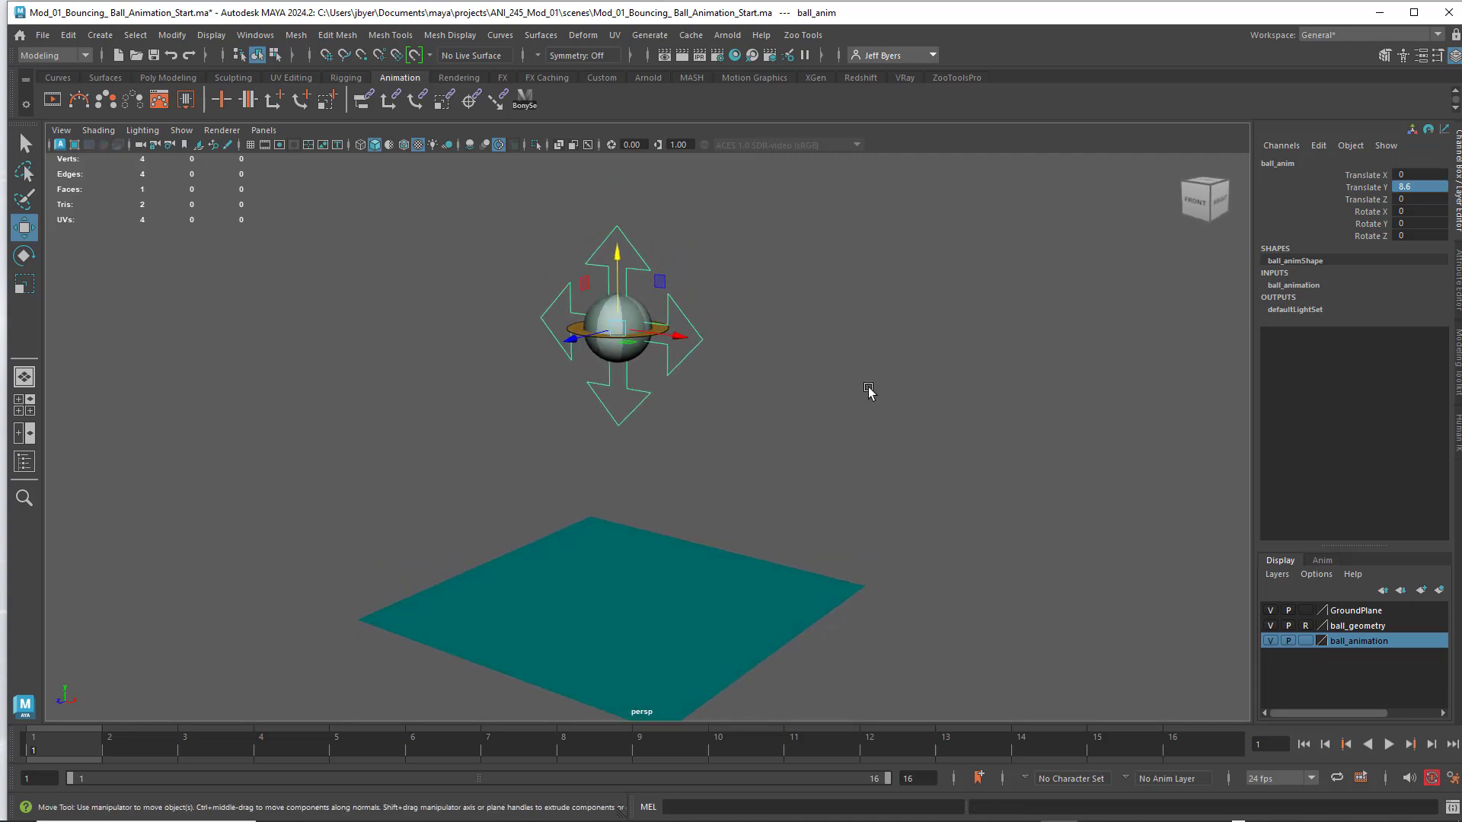
right_click(1355, 186)
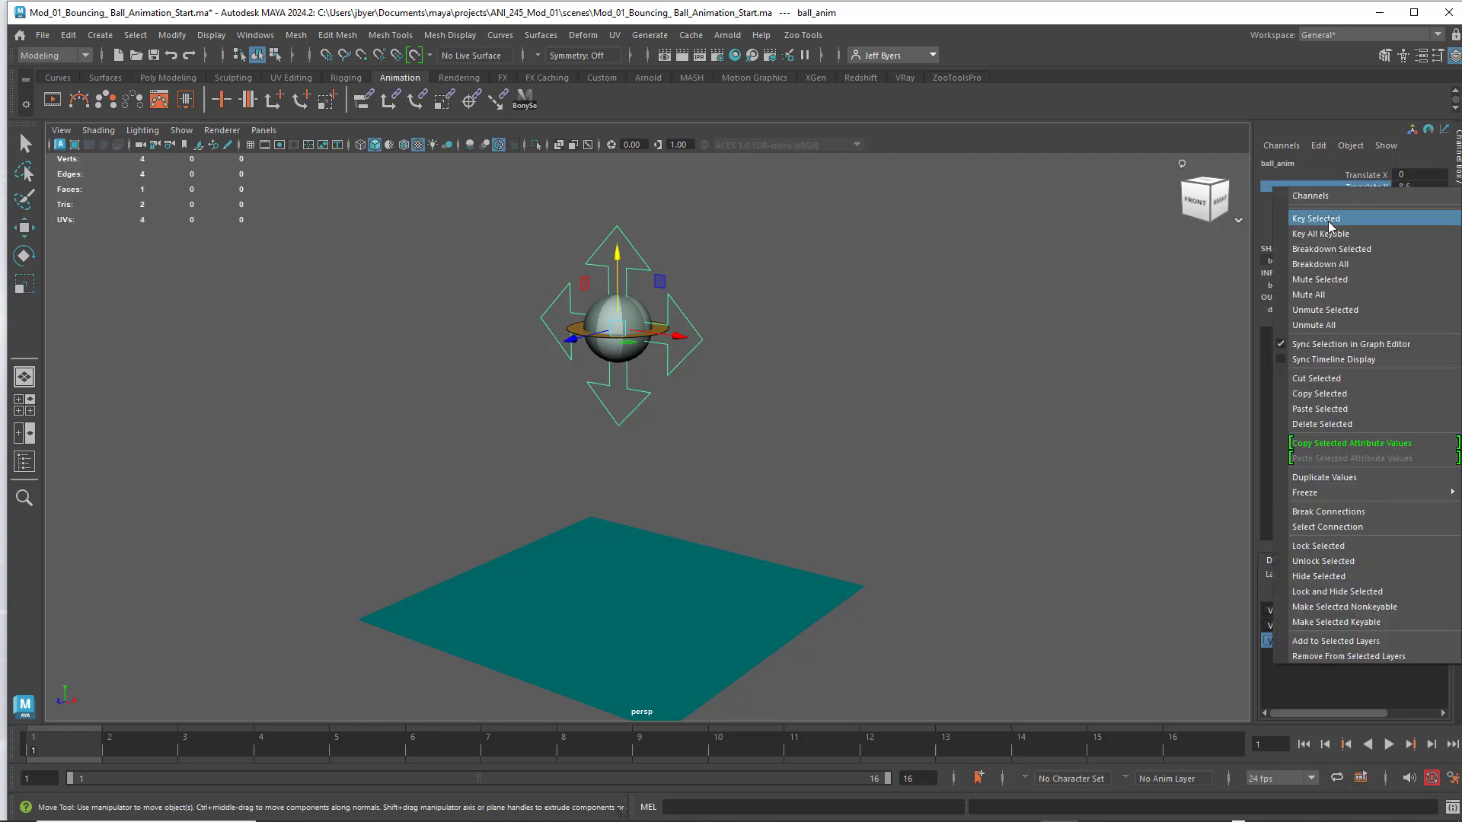
click(1329, 220)
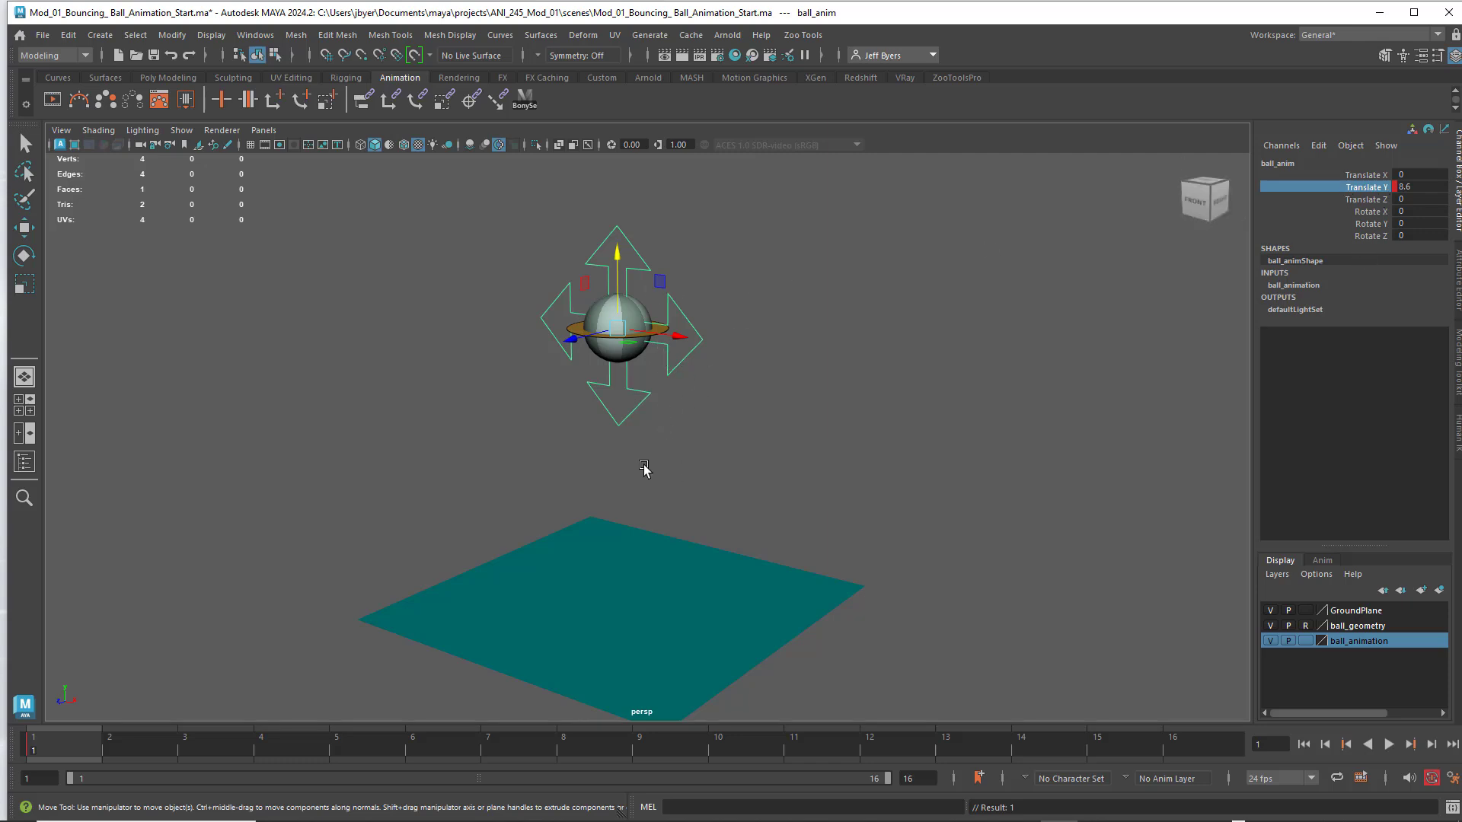
At frame 8, lower the ball control in the front view to a Translate Y of about 0.99 and key only that channel.
alt+drag(642, 467, 642, 393)
alt+middle_drag(642, 393, 667, 408)
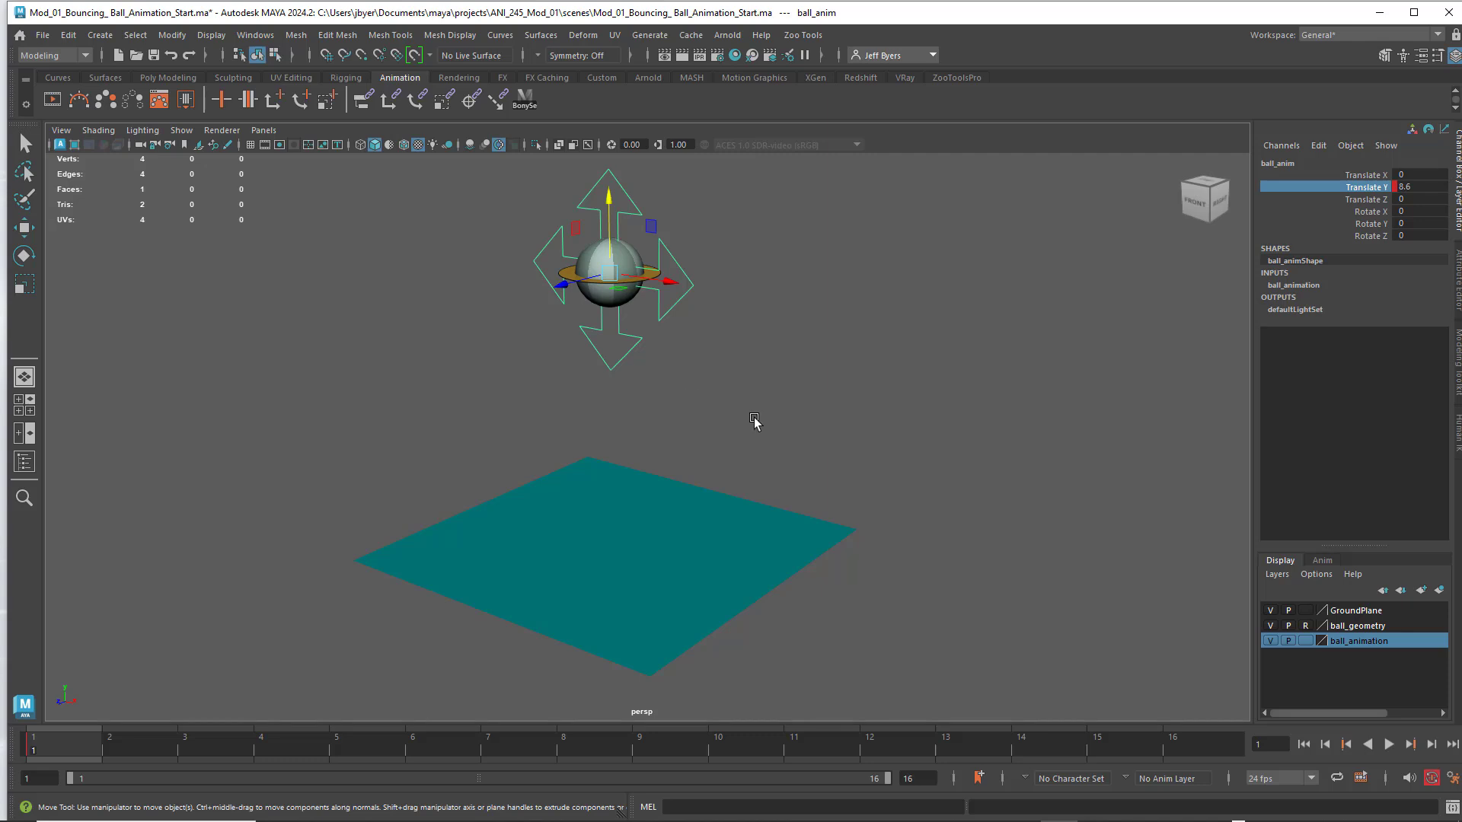
click(571, 747)
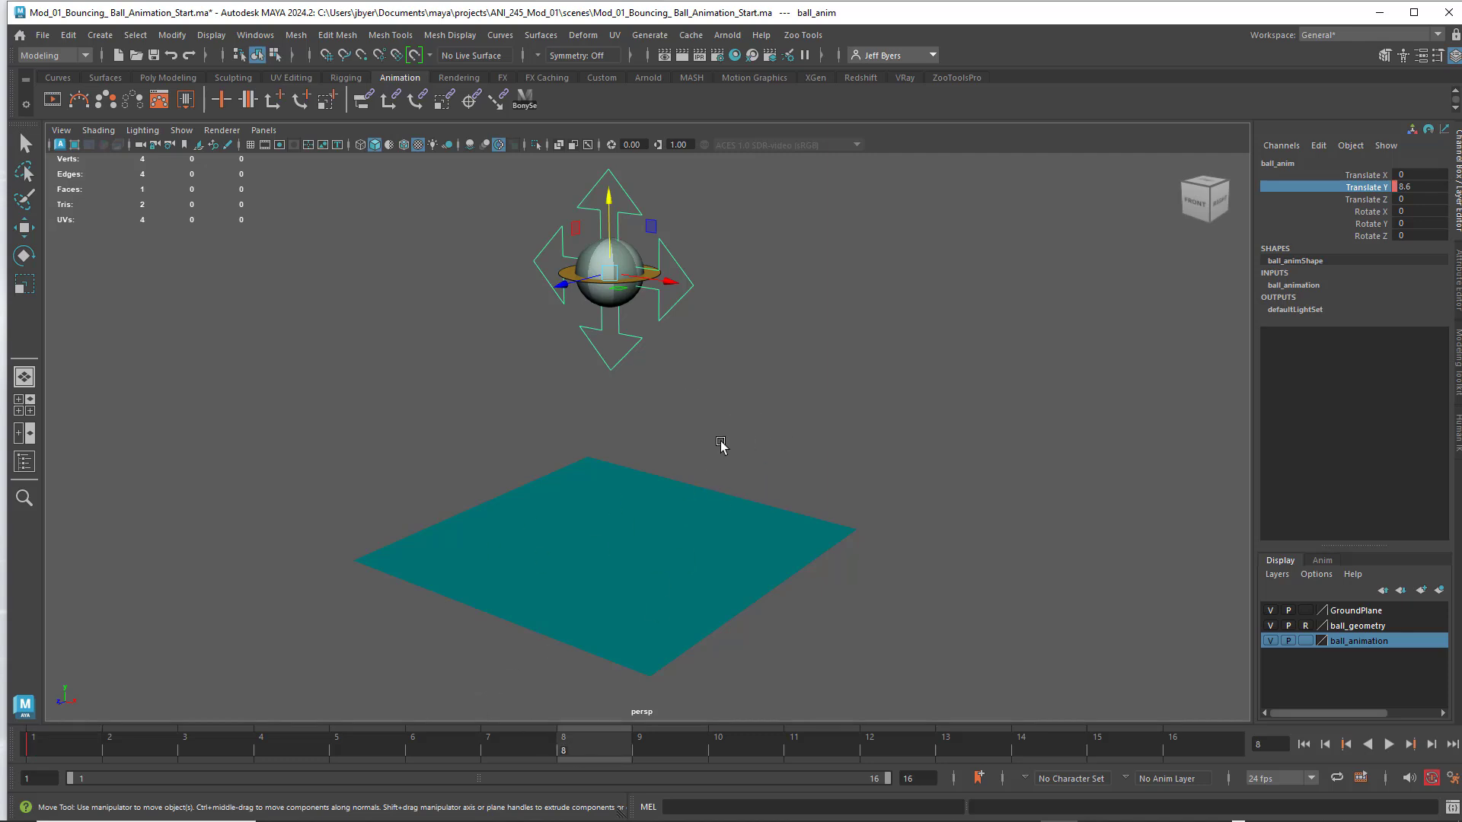
key(space)
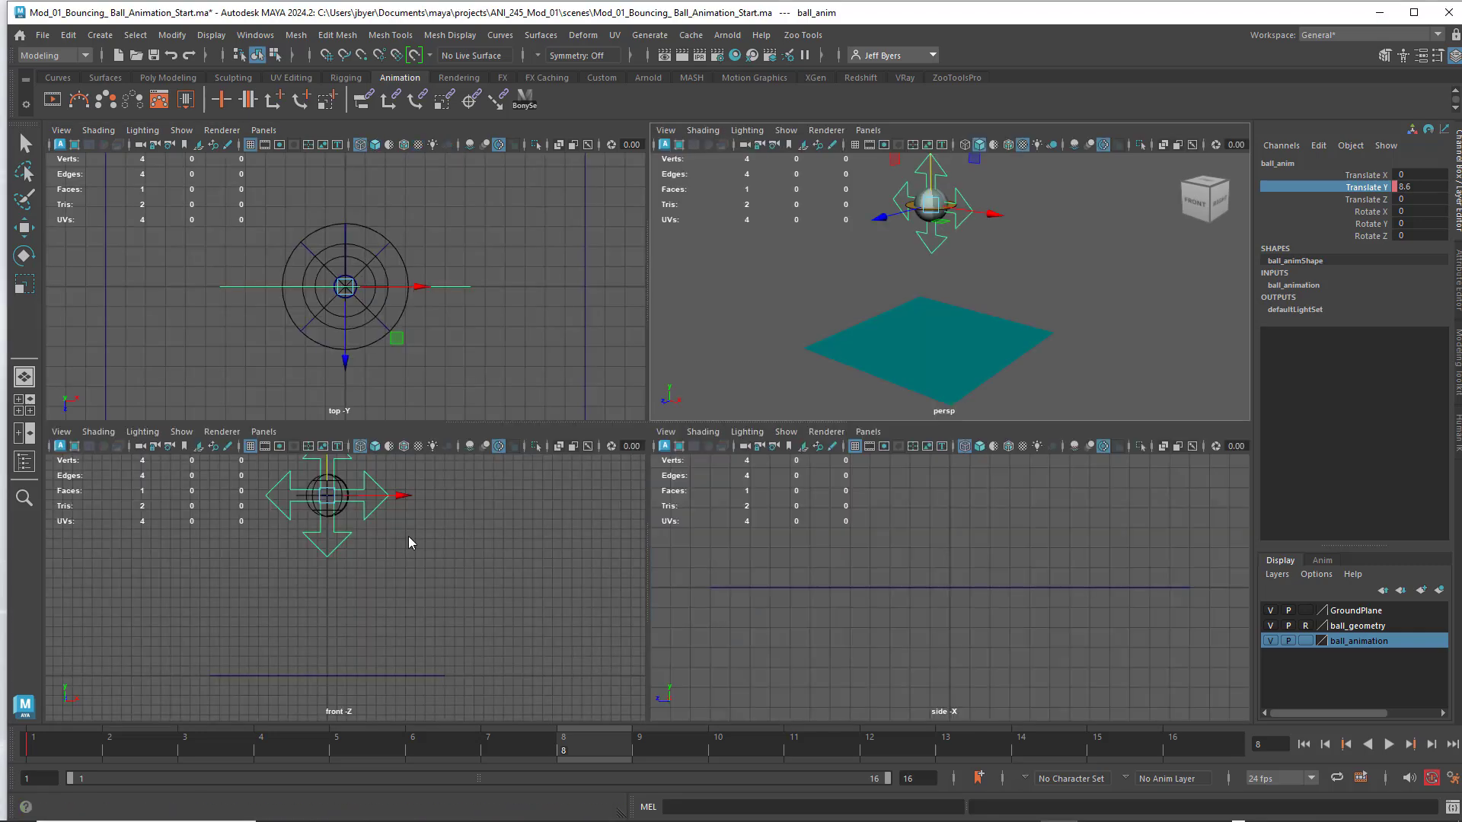
key(space)
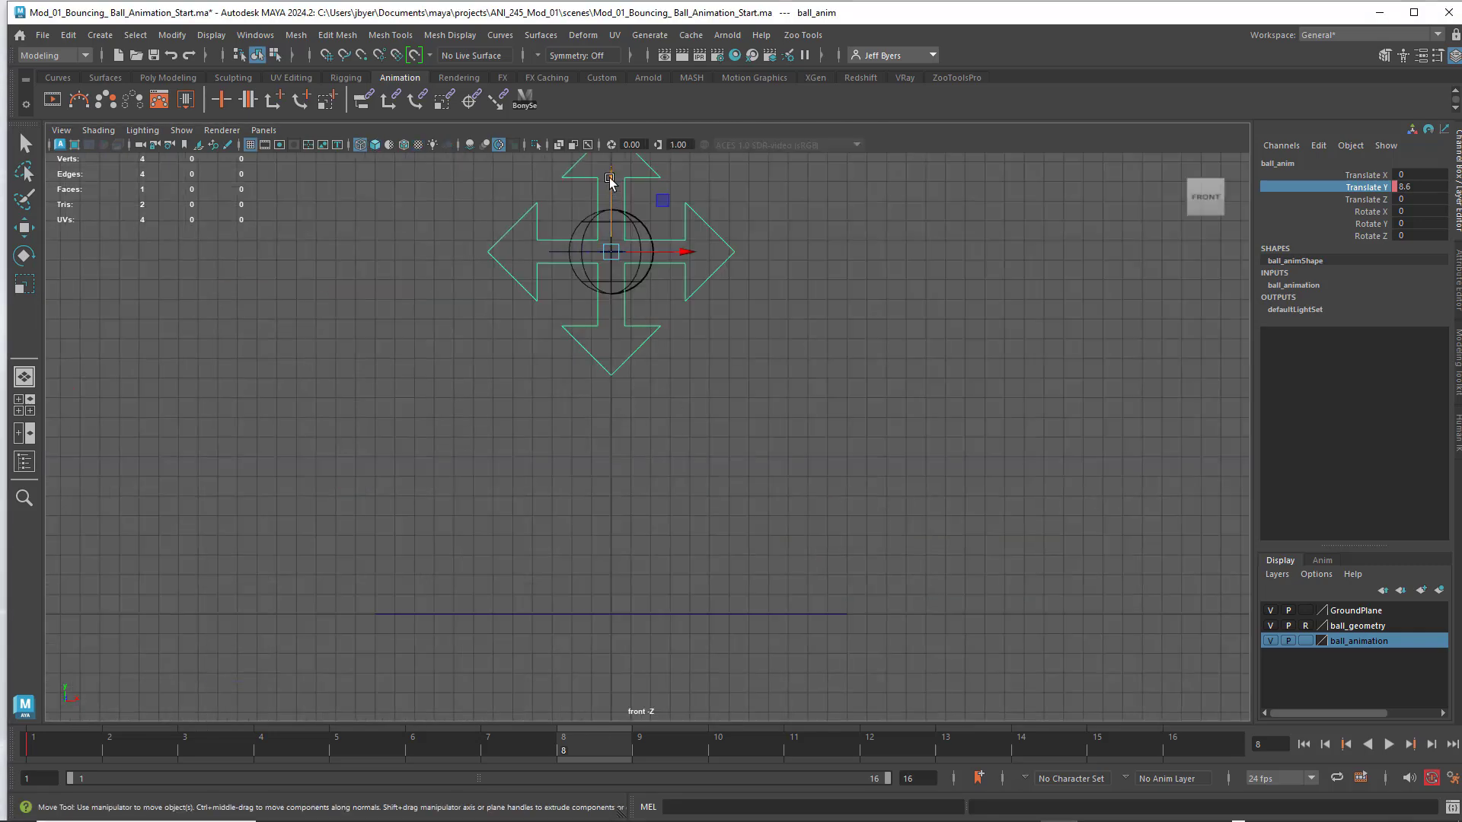
drag(609, 179, 600, 498)
scroll(675, 584, up, 2)
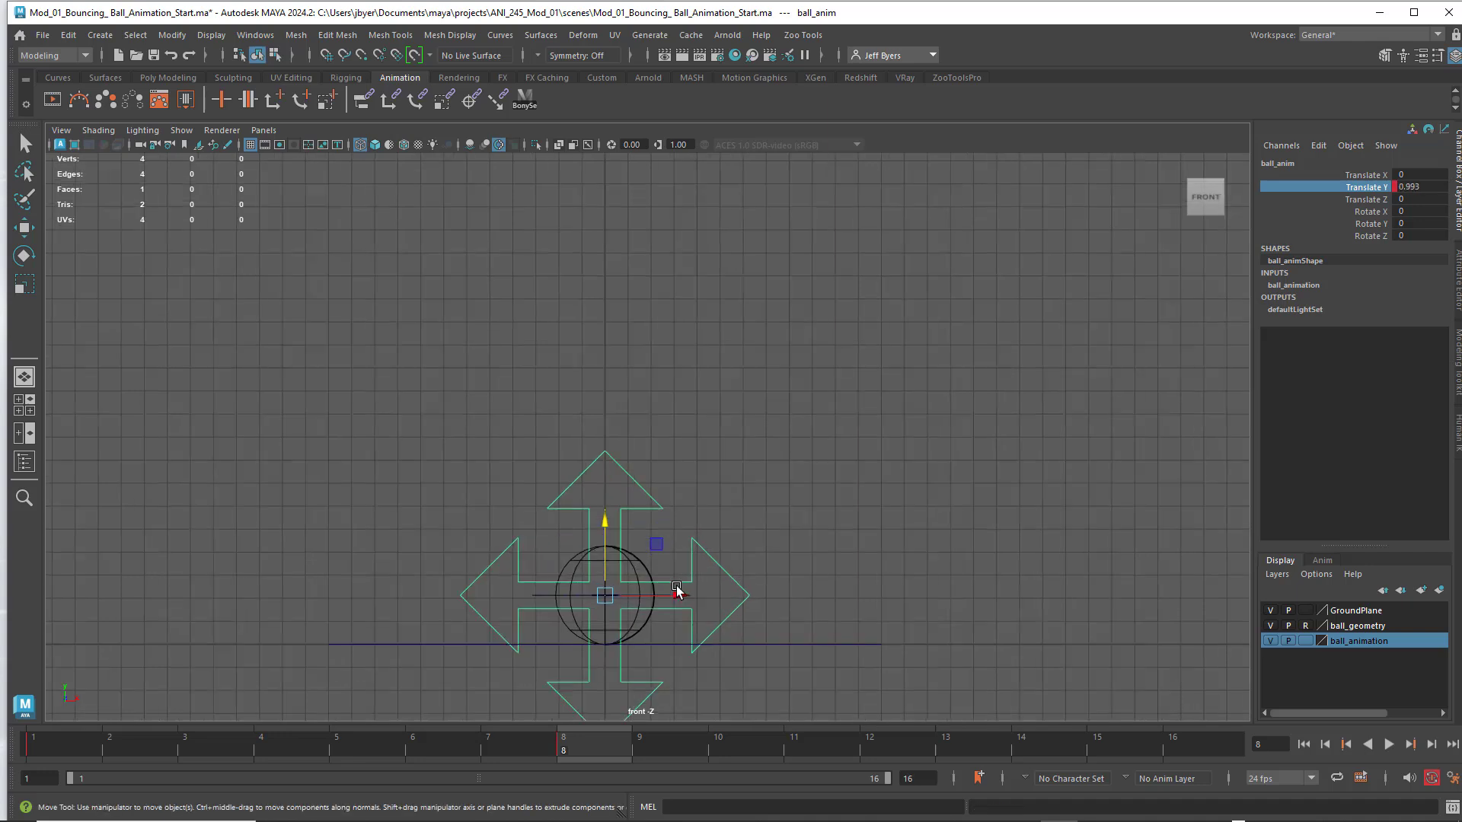
scroll(676, 589, up, 1)
alt+middle_drag(724, 500, 736, 407)
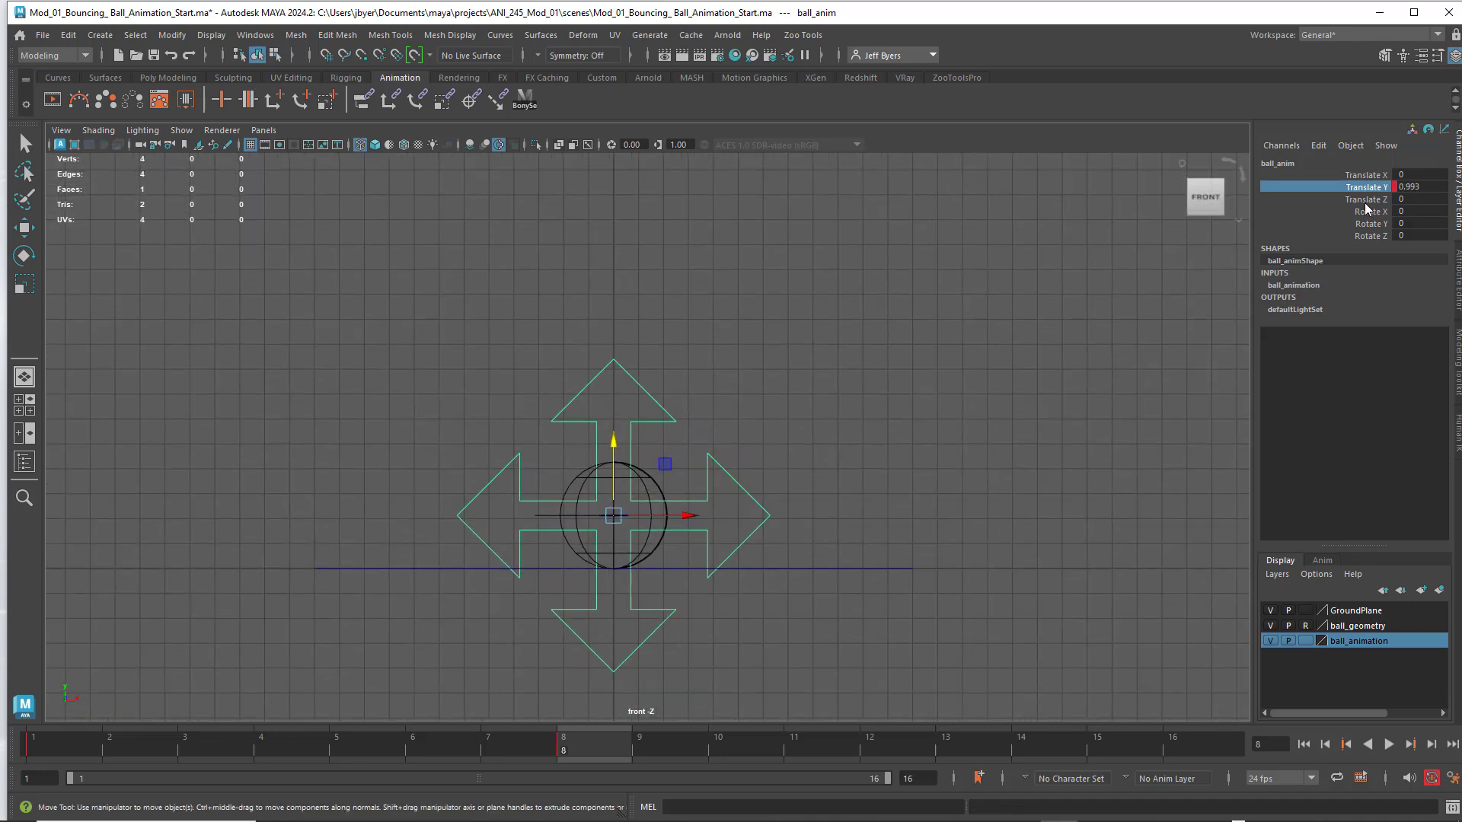
right_click(1368, 187)
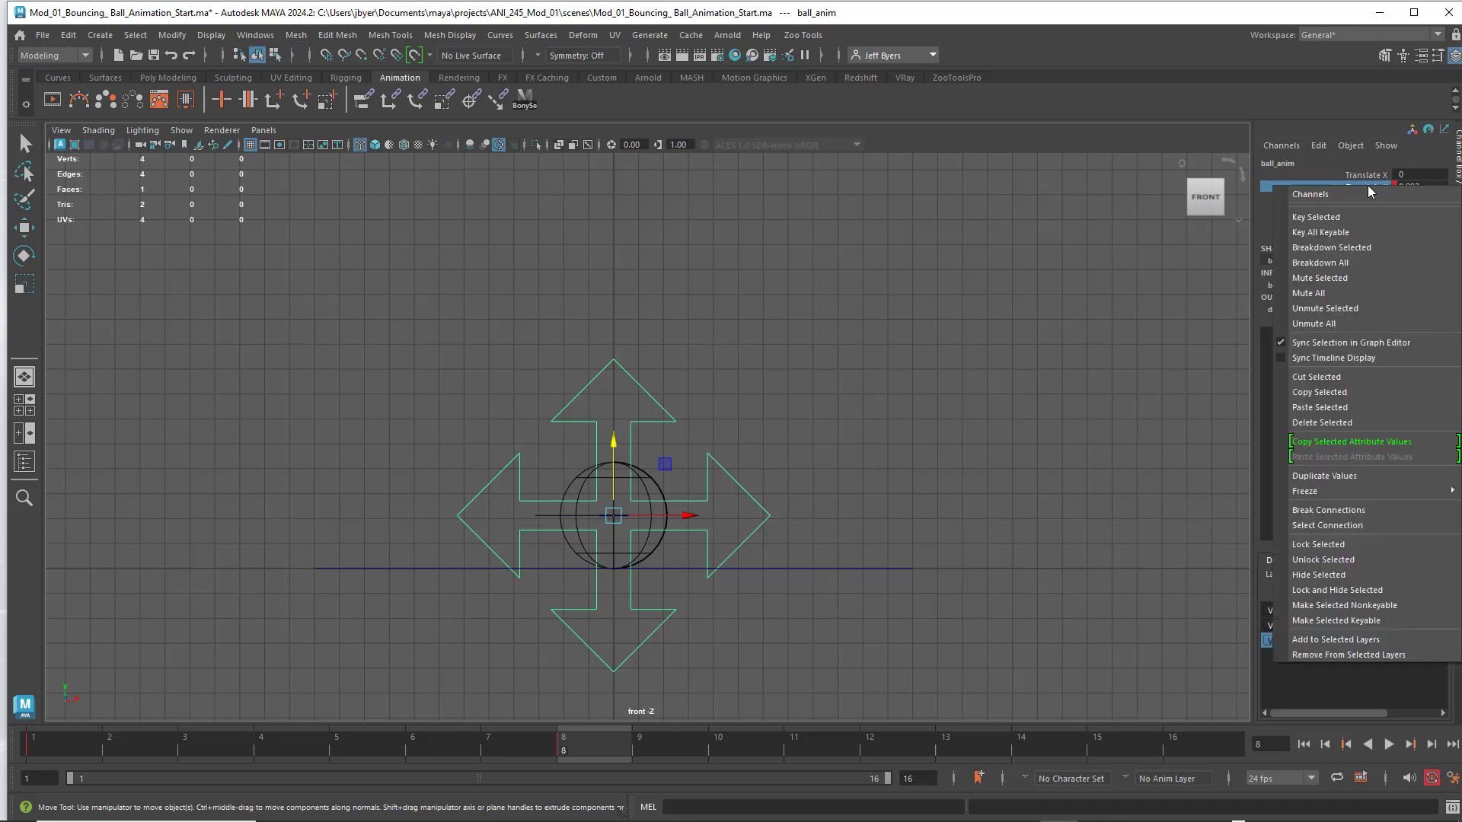
click(1325, 217)
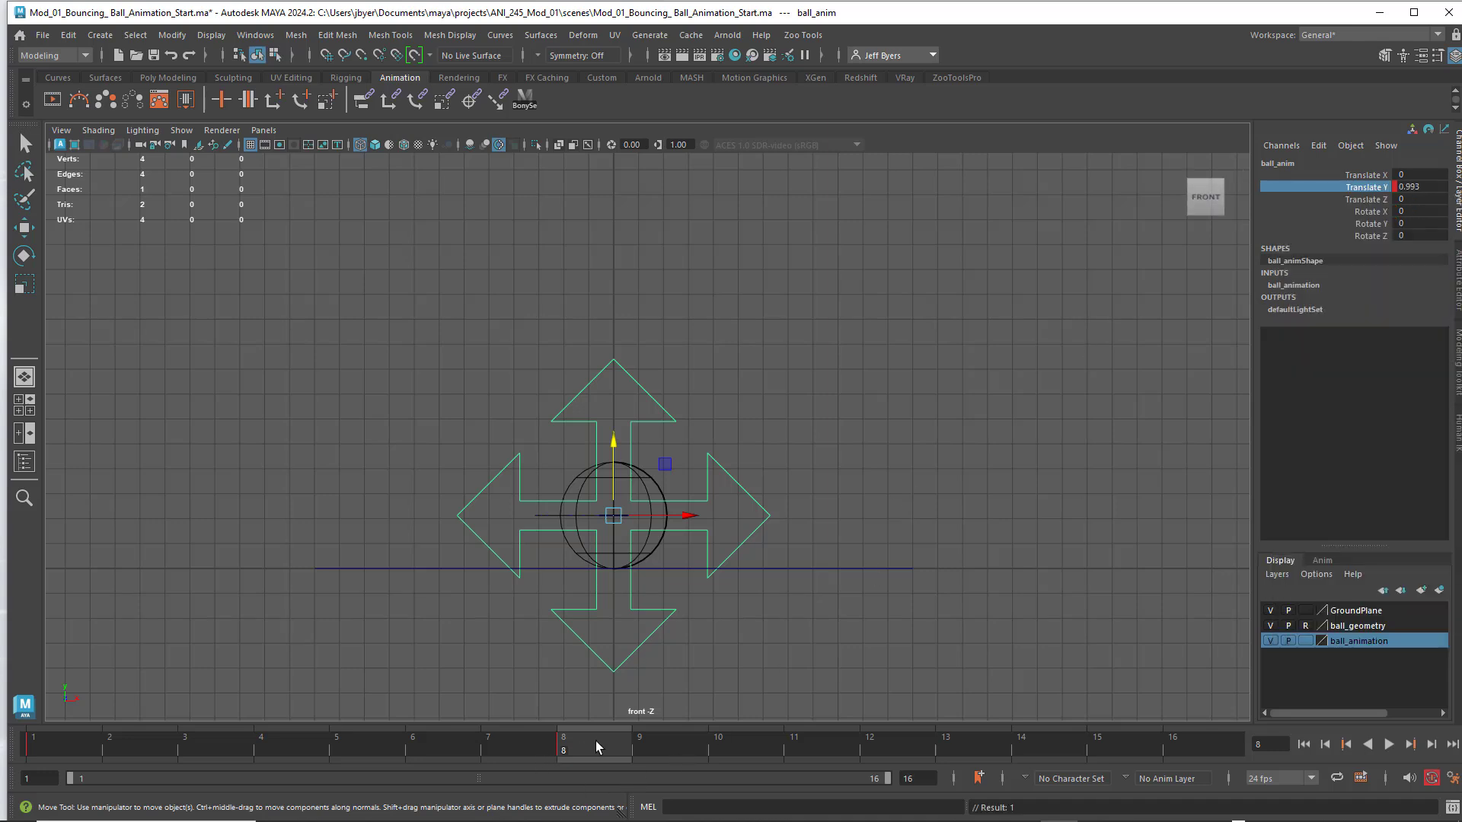
Scrub from frame 8 back to frame 1 and play the ball's drop in the perspective view.
click(594, 742)
click(585, 740)
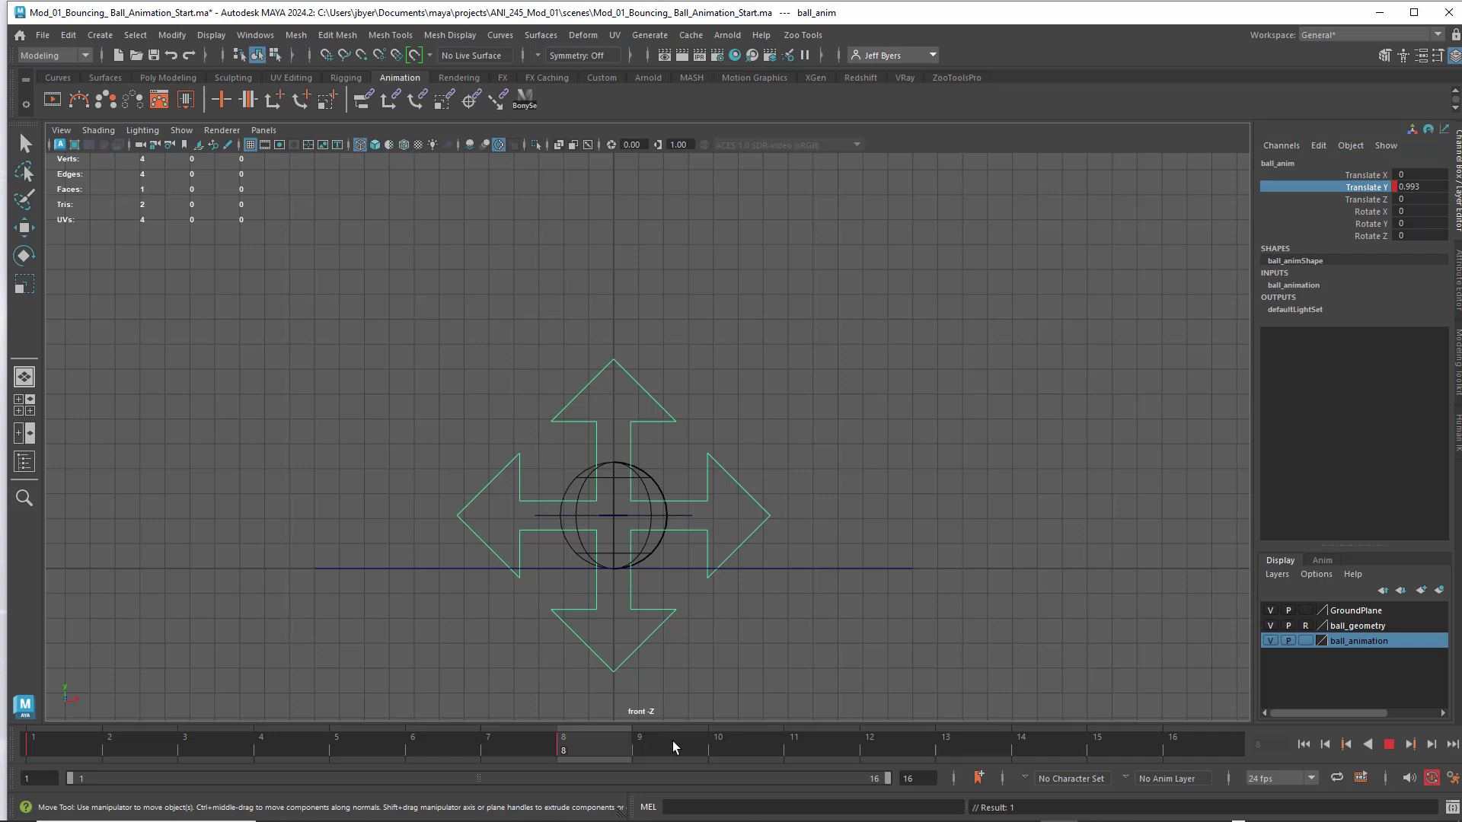
drag(673, 742, 17, 733)
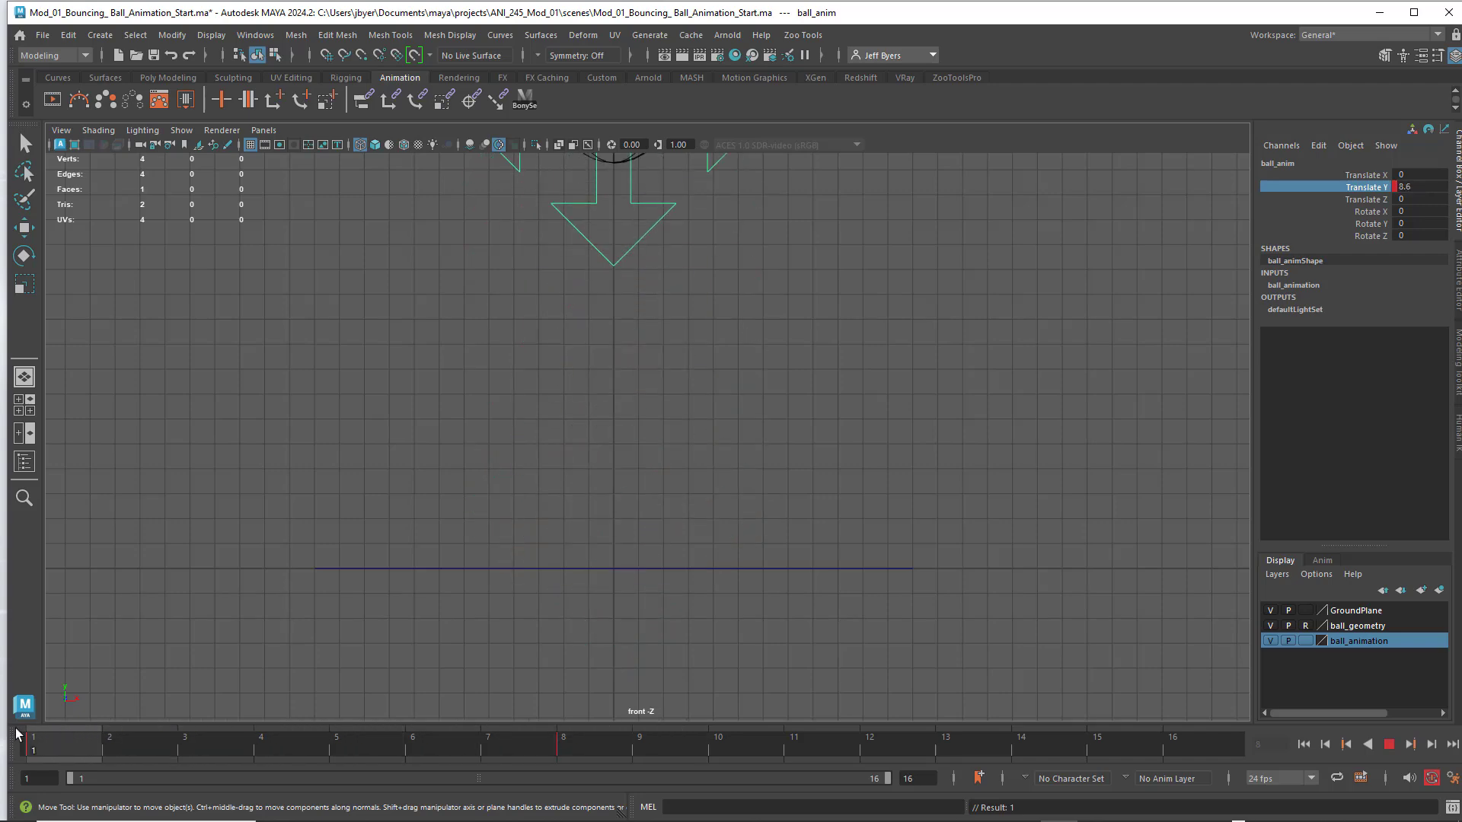
key(f)
key(space)
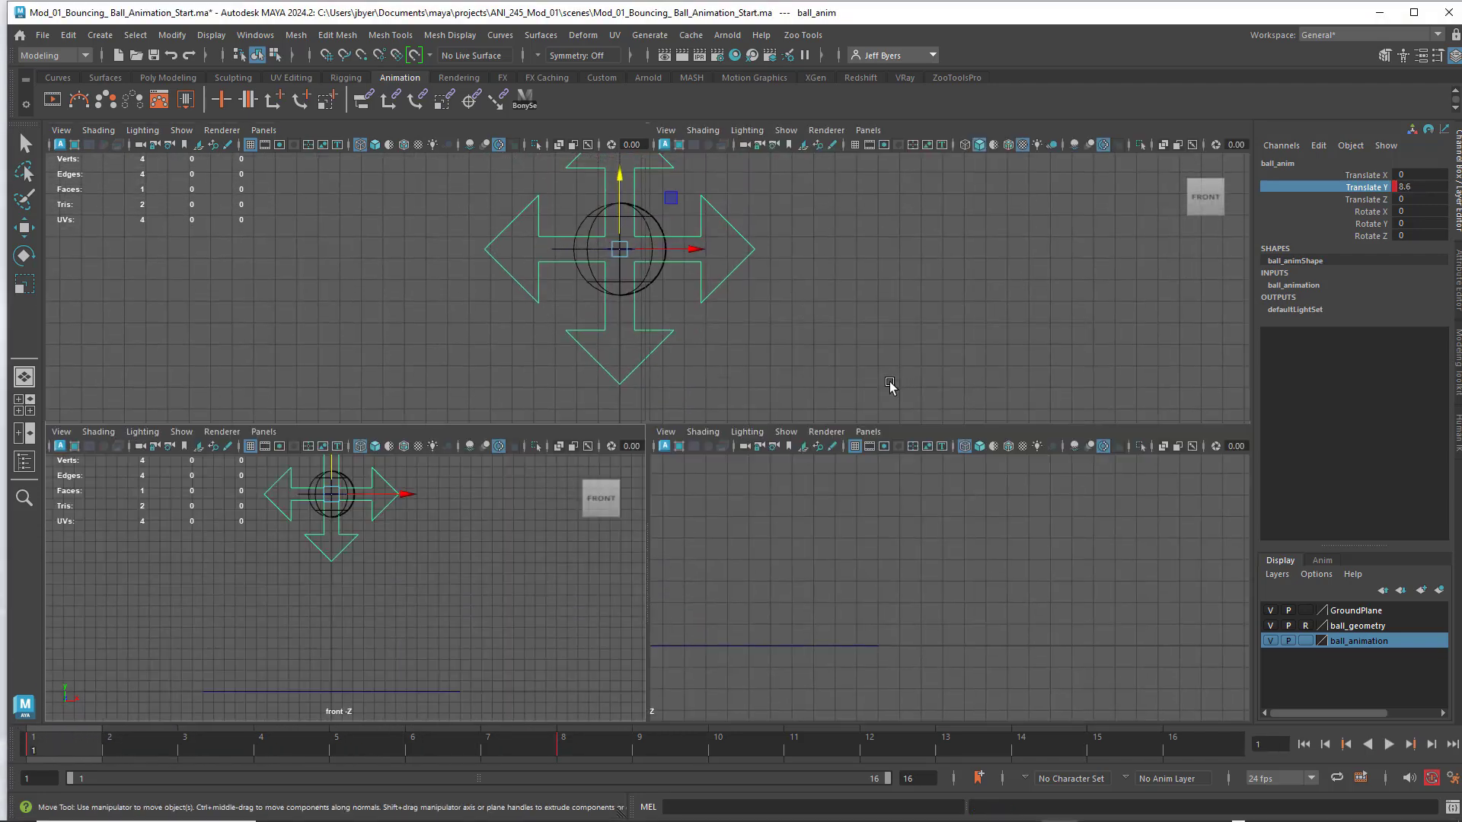
key(space)
key(alt+v)
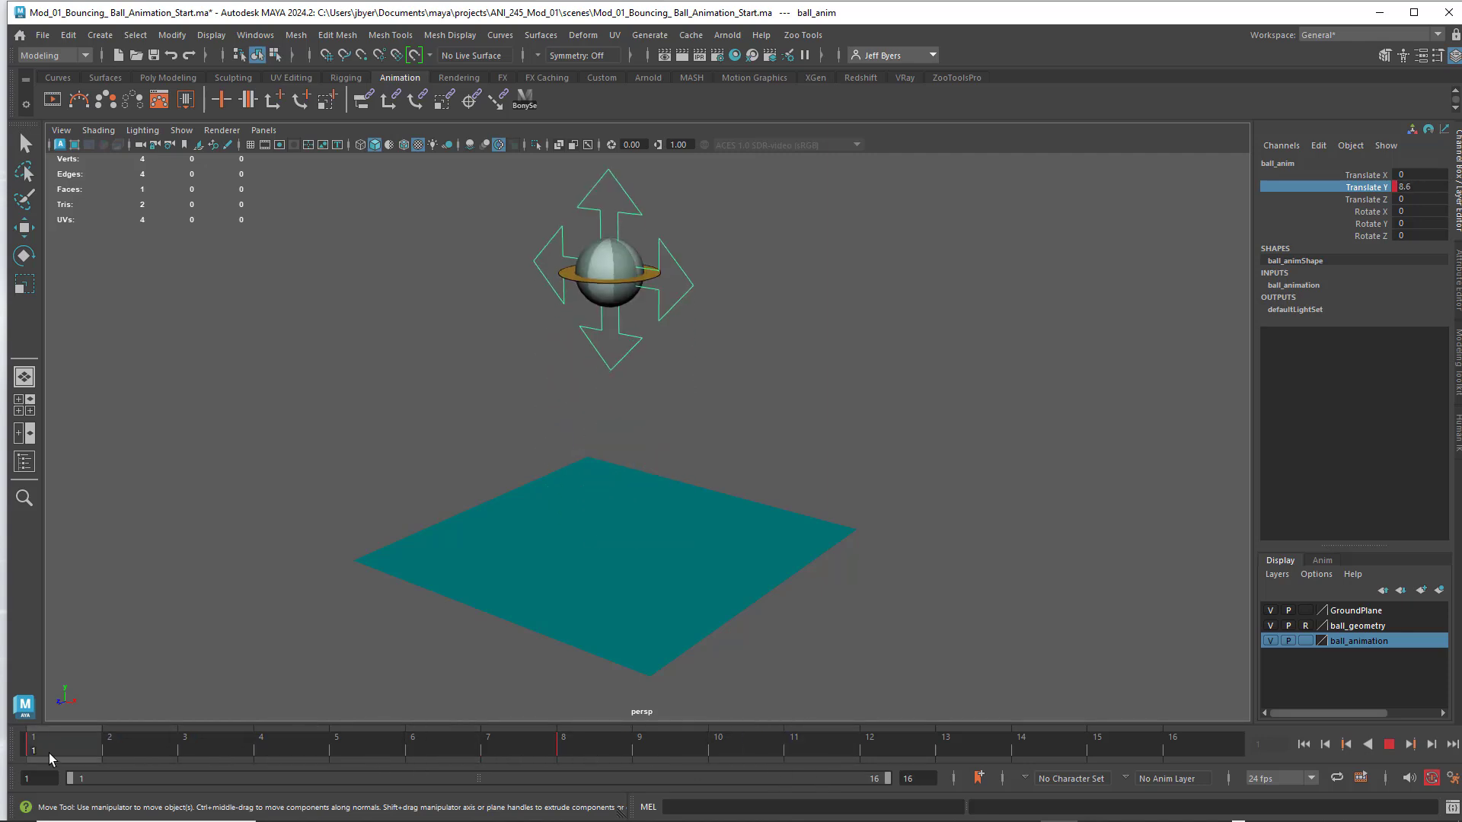
Replay the ball's drop in the perspective view, stop it, and return to frame 1.
key(Escape)
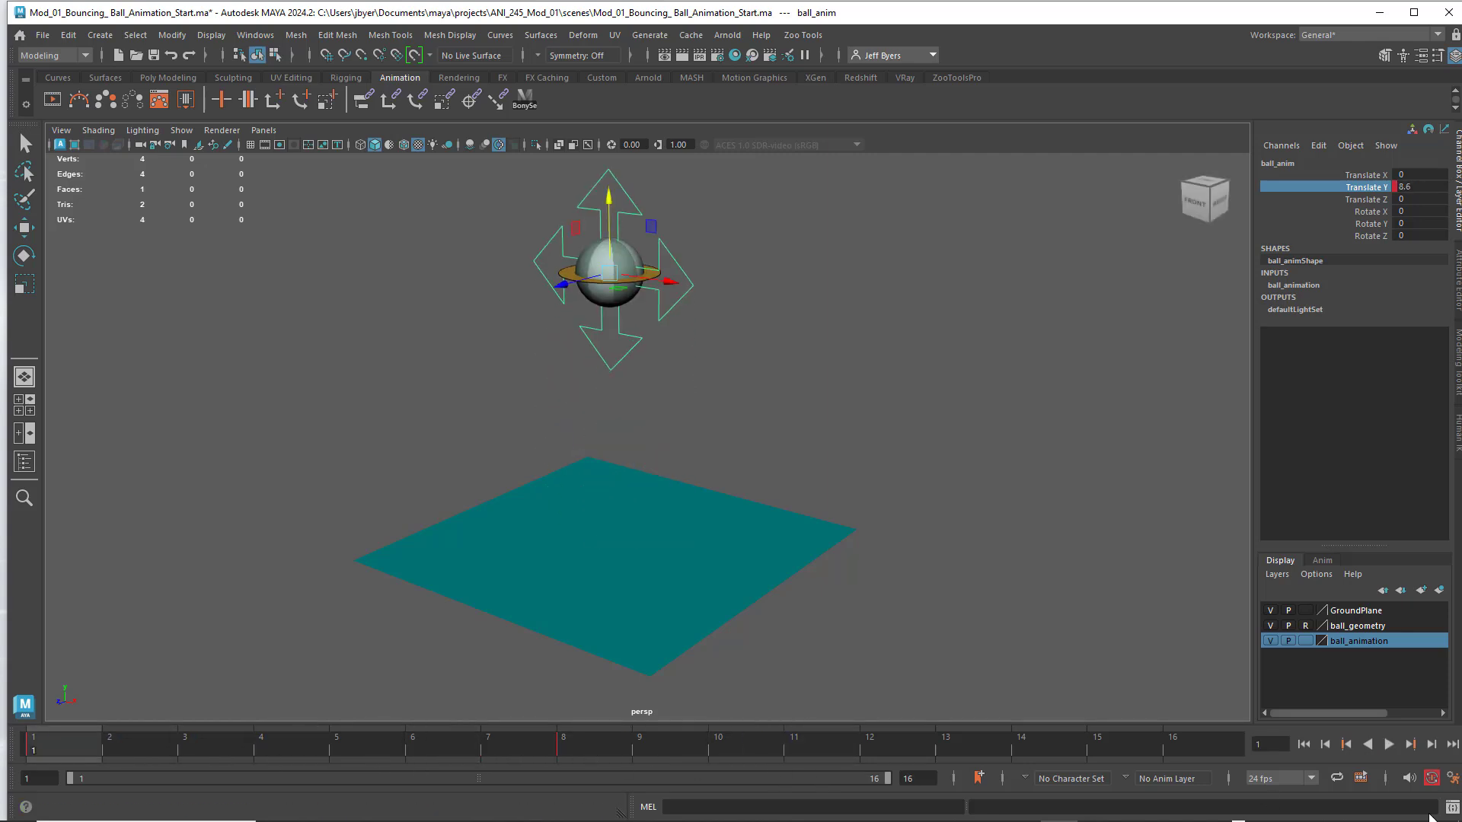
click(1389, 744)
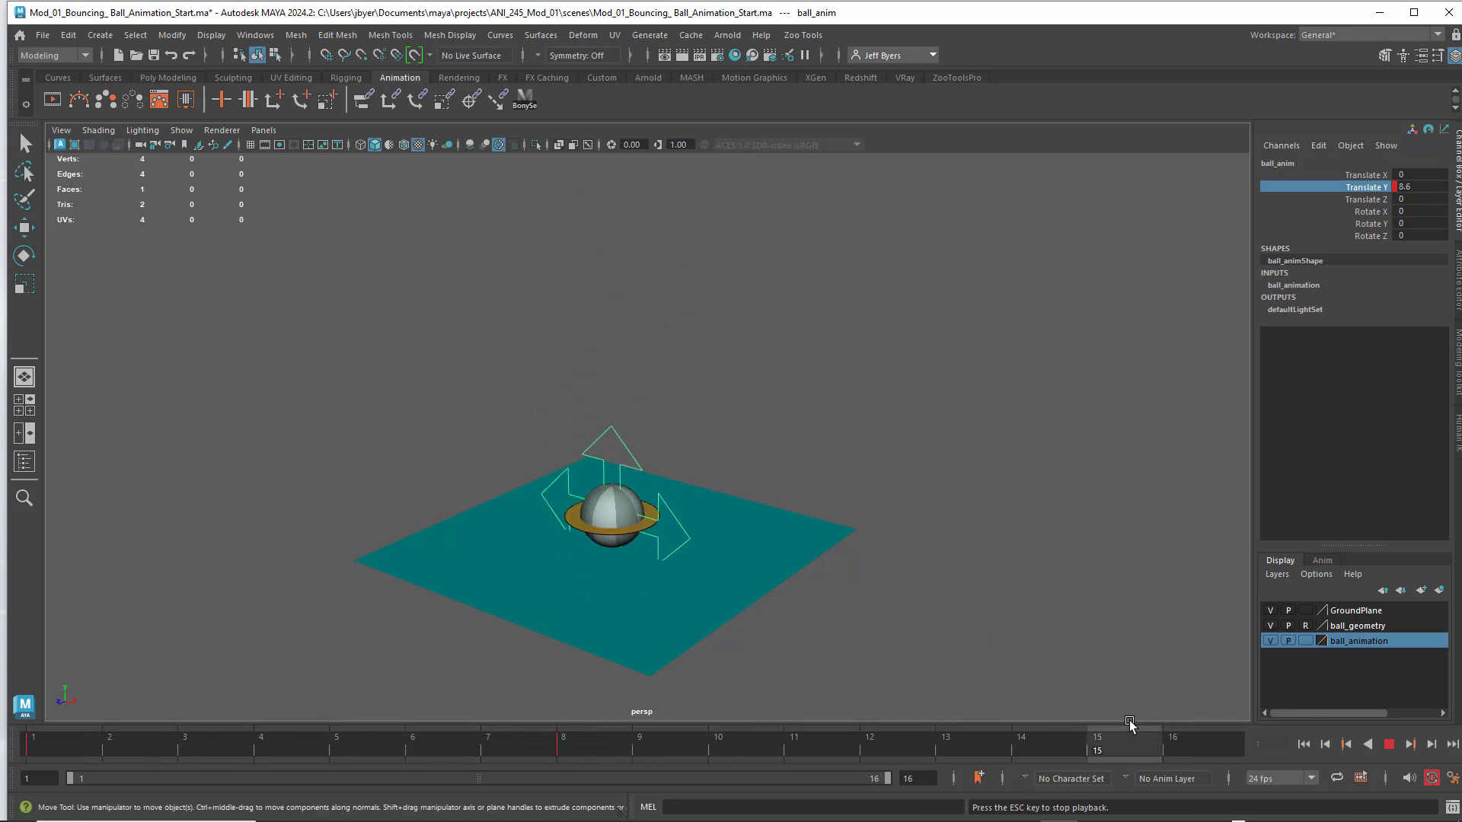
click(1390, 744)
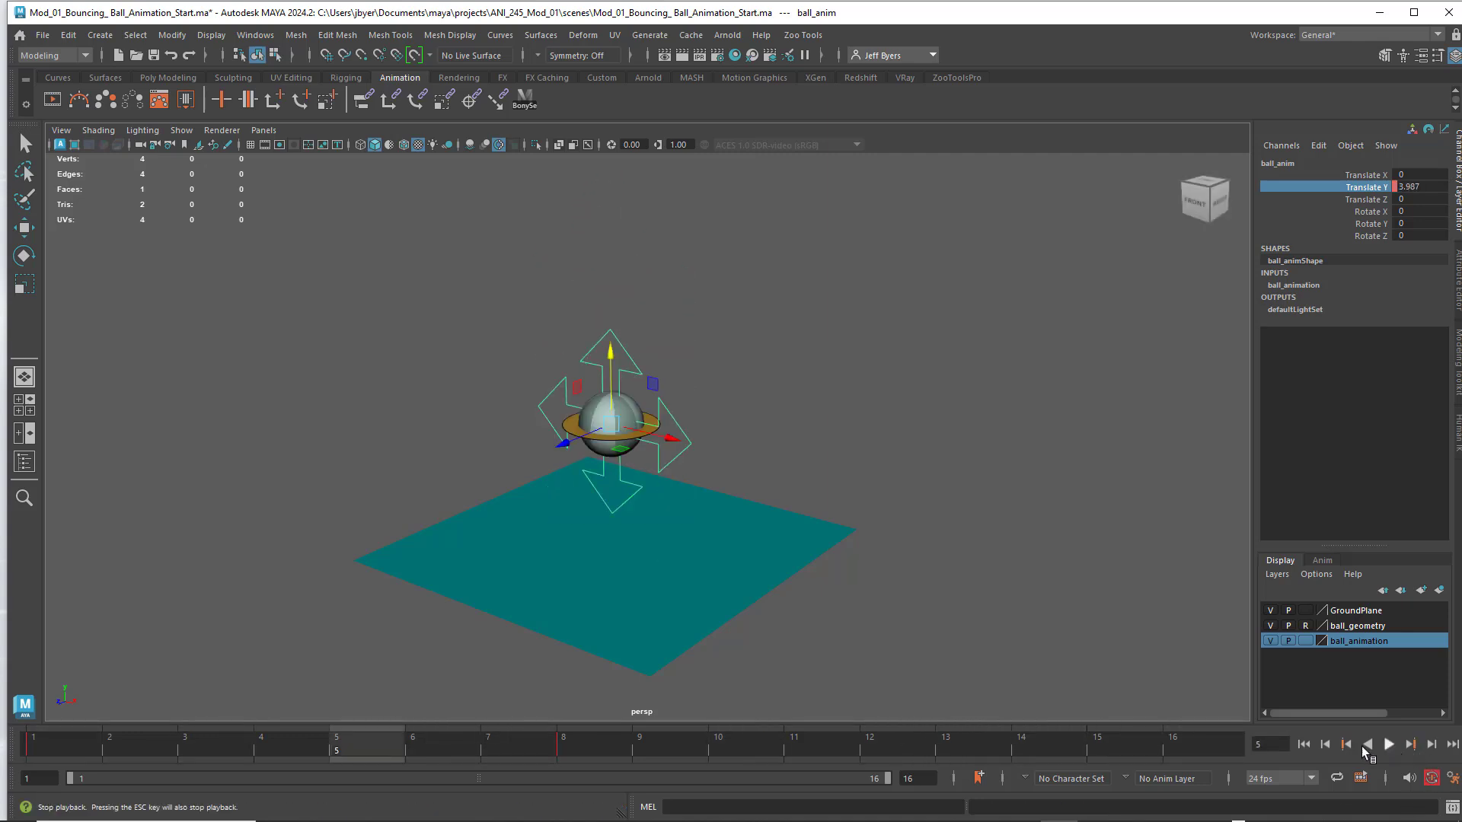
click(1304, 744)
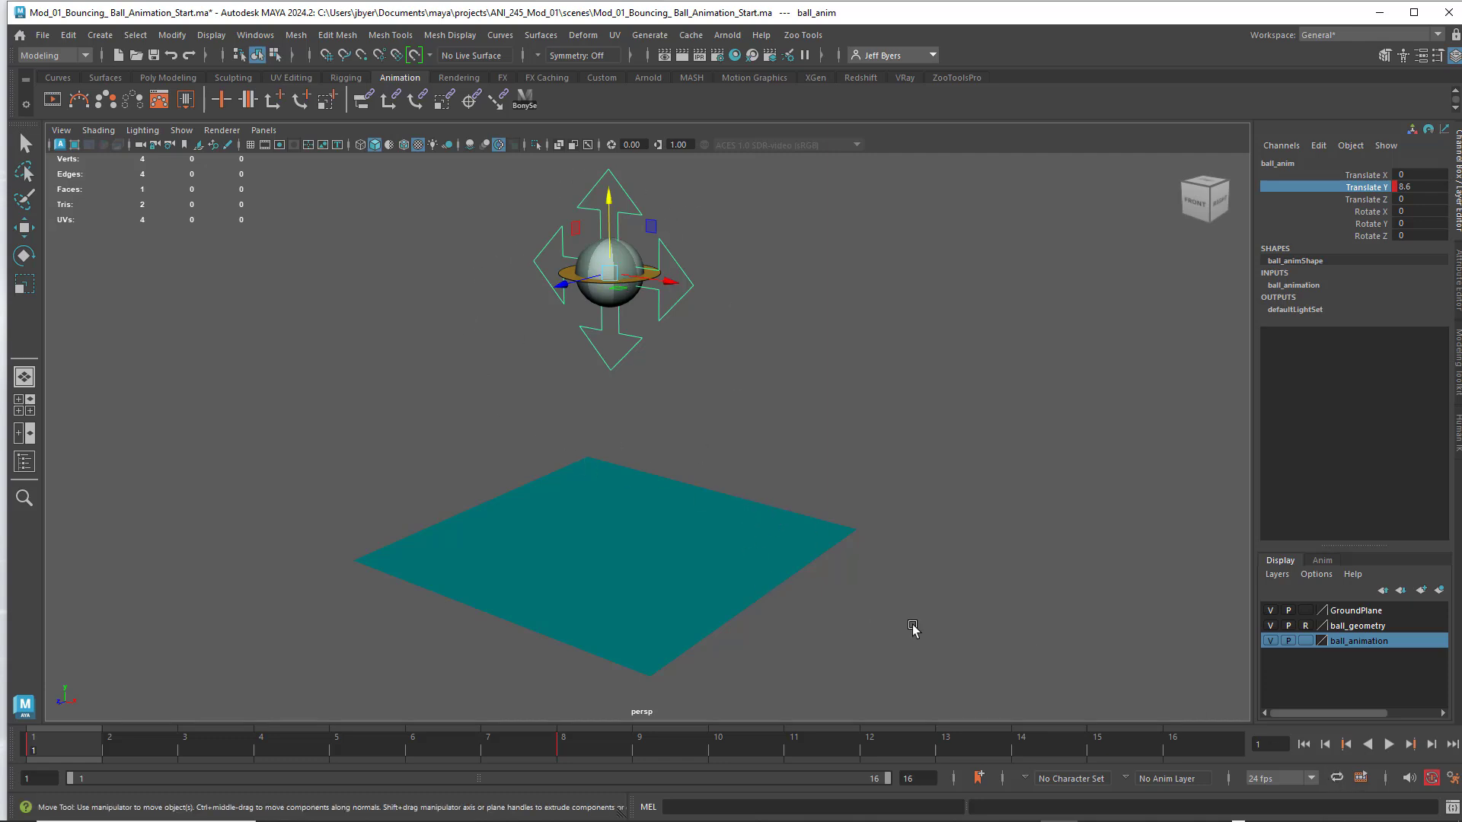
Turn playback looping off, play the animation once through, and return to frame 1.
click(1338, 778)
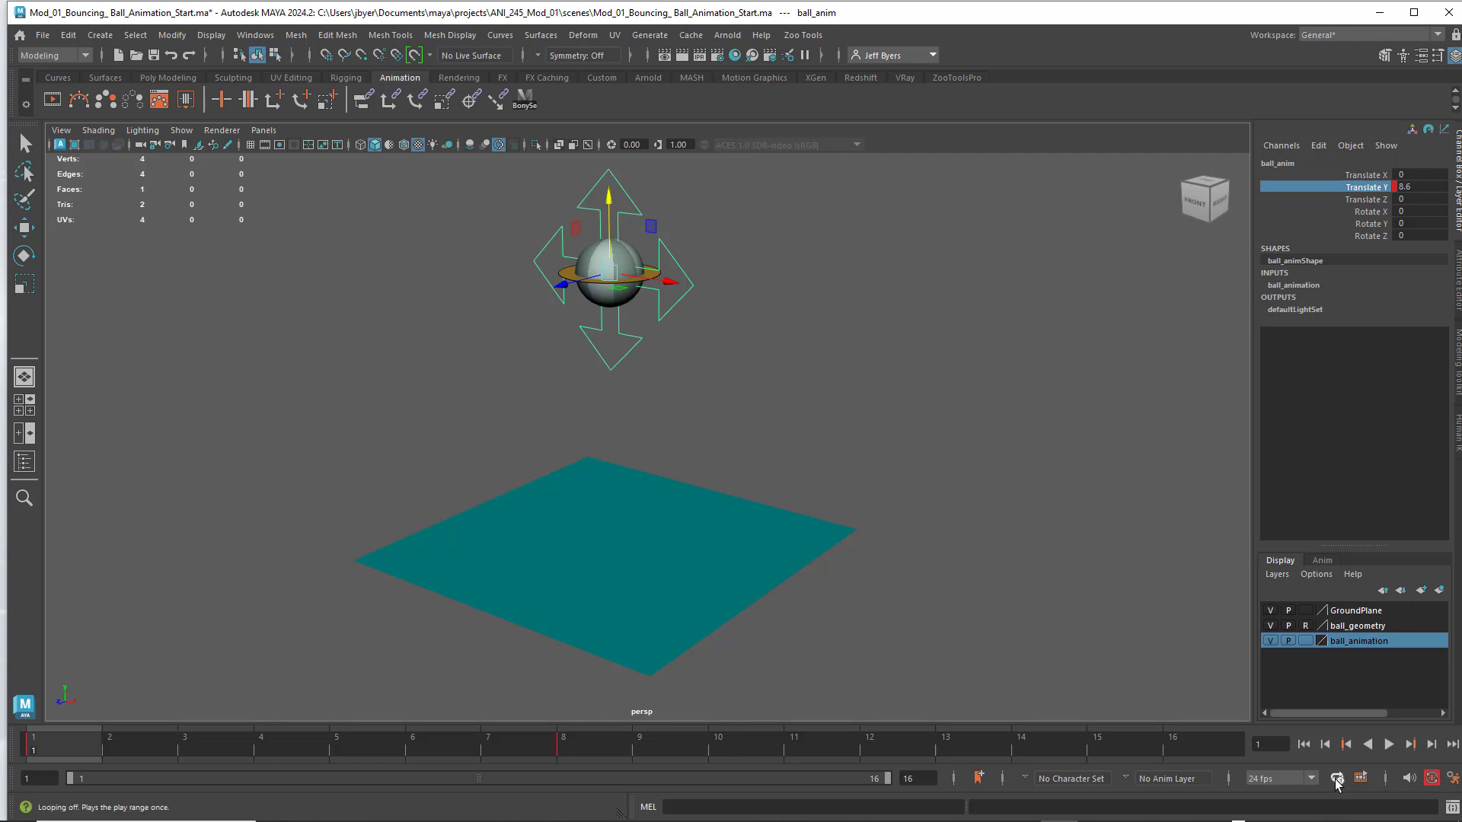
click(1387, 745)
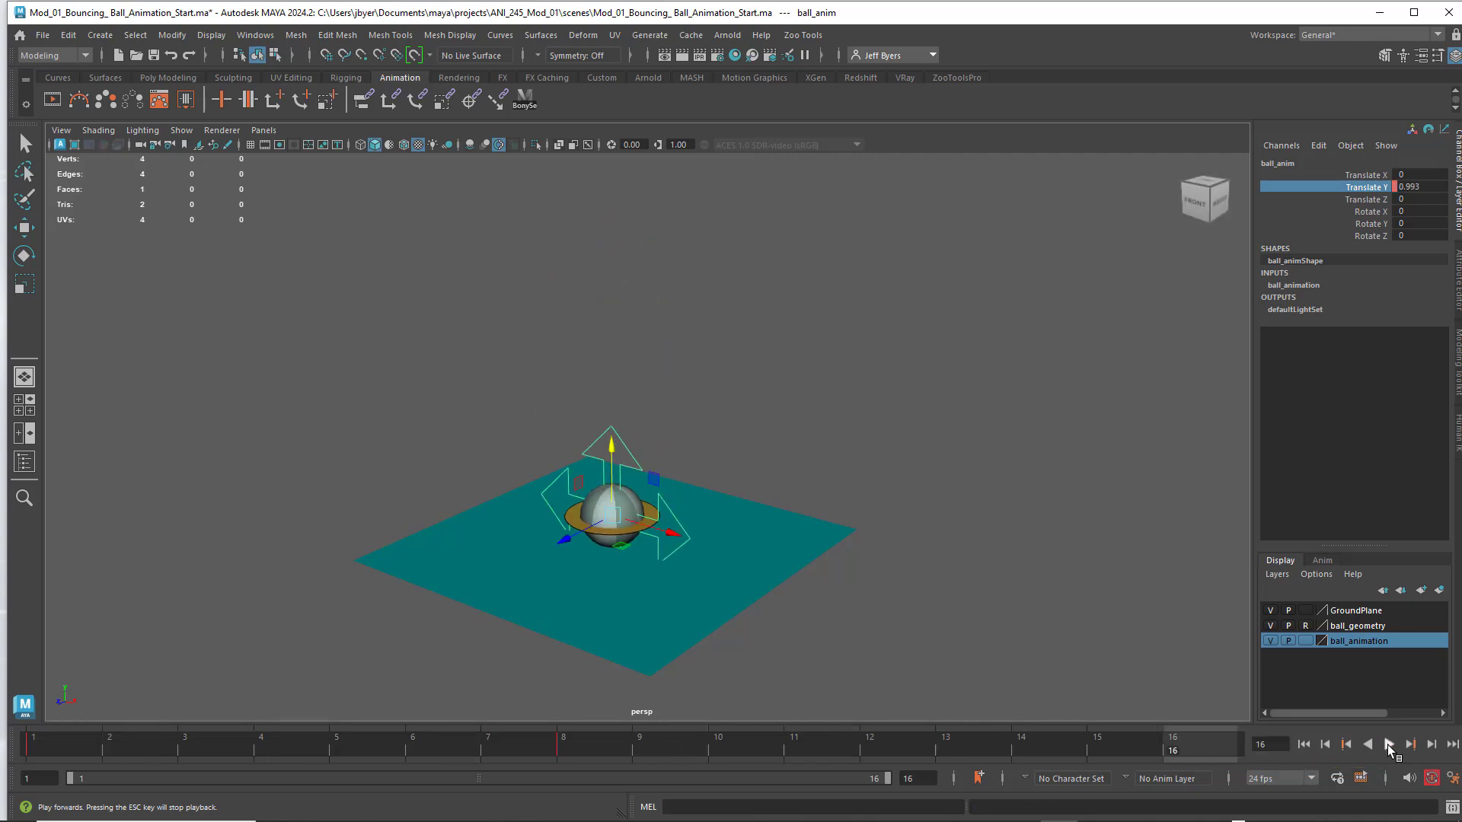
click(1303, 745)
Switch the playback looping mode again, play the ball's drop, and return to frame 1.
click(1341, 780)
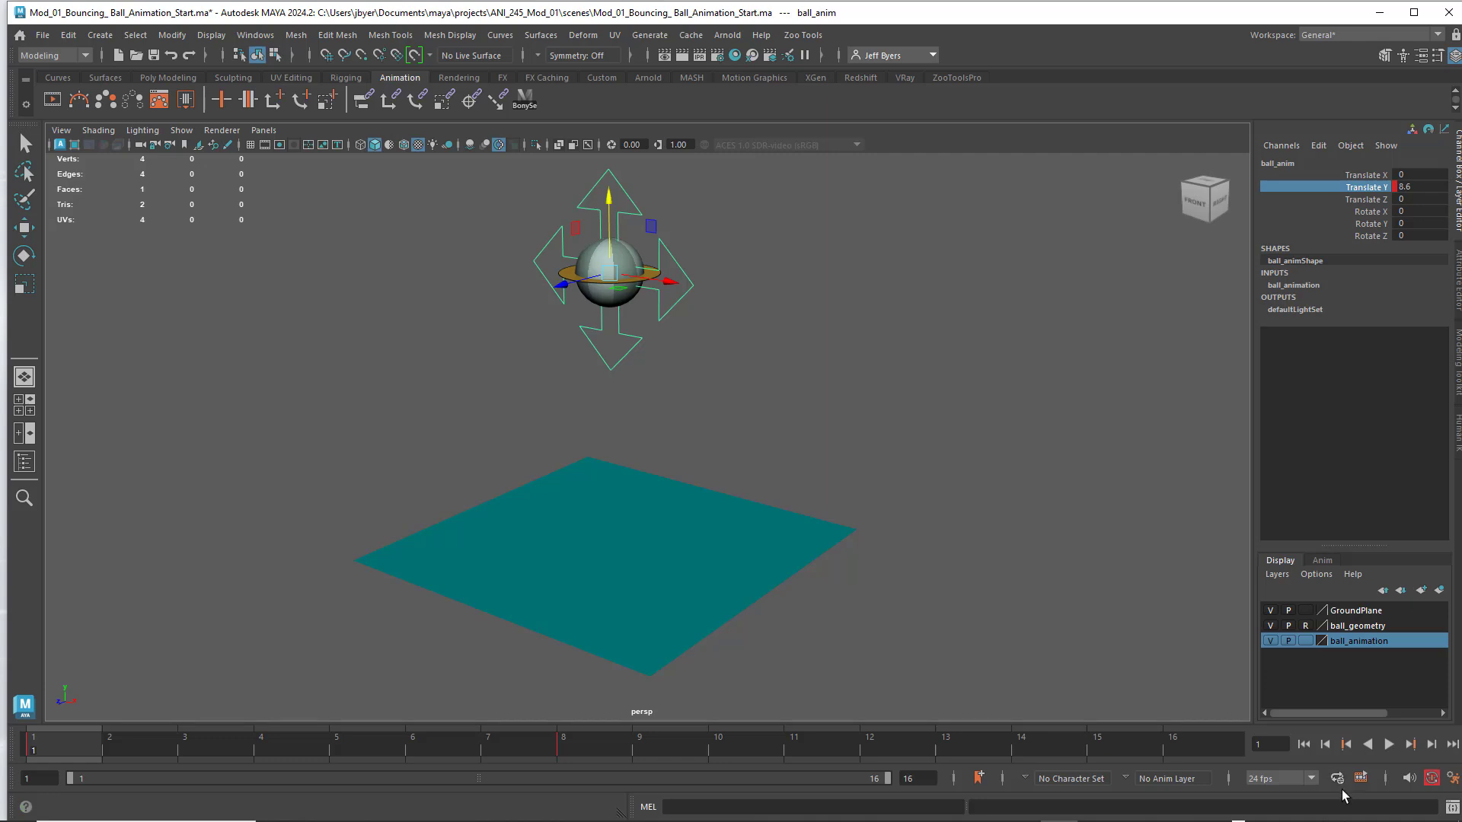
click(1389, 745)
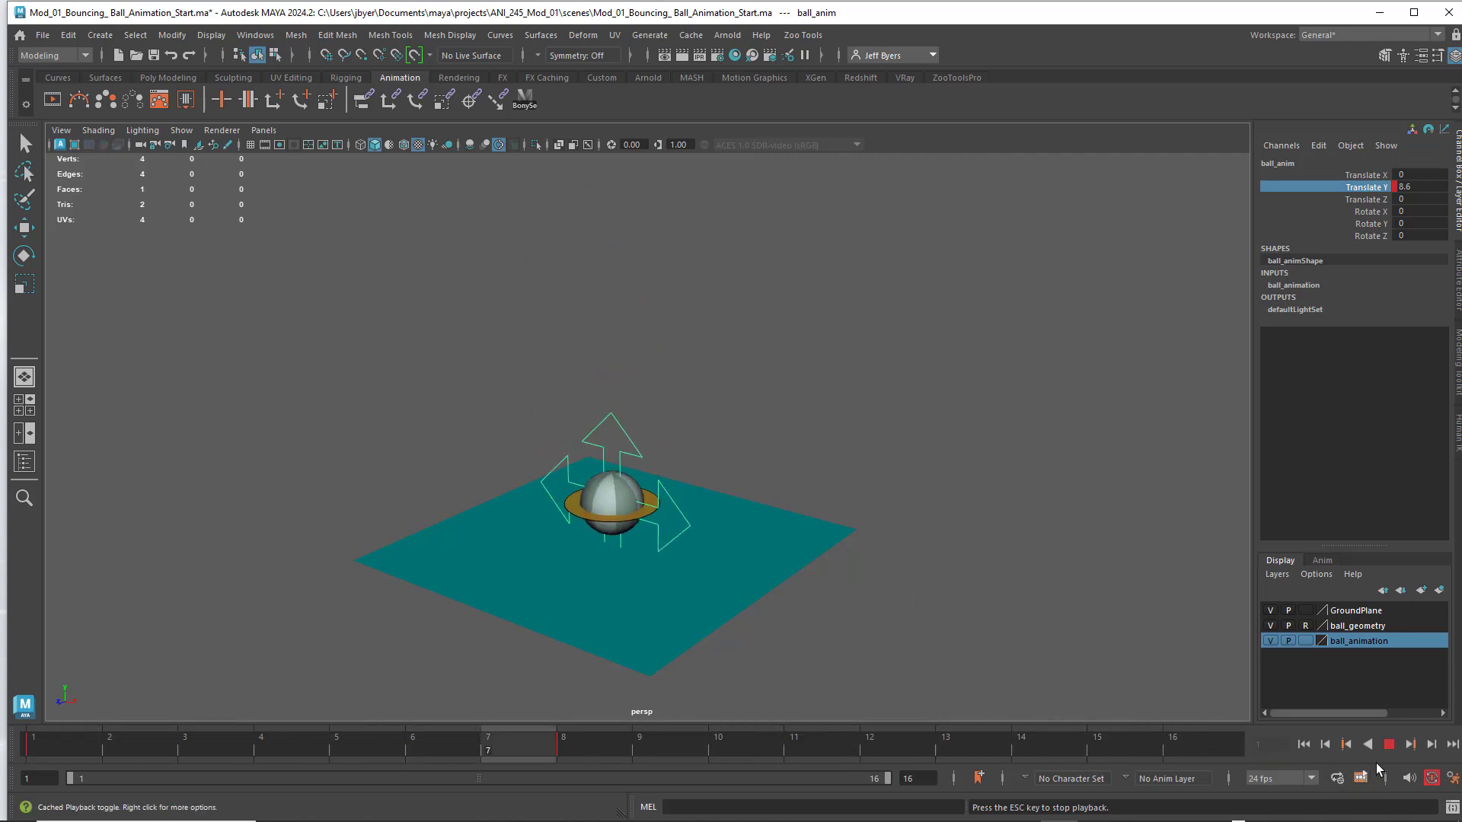
key(Escape)
click(1304, 744)
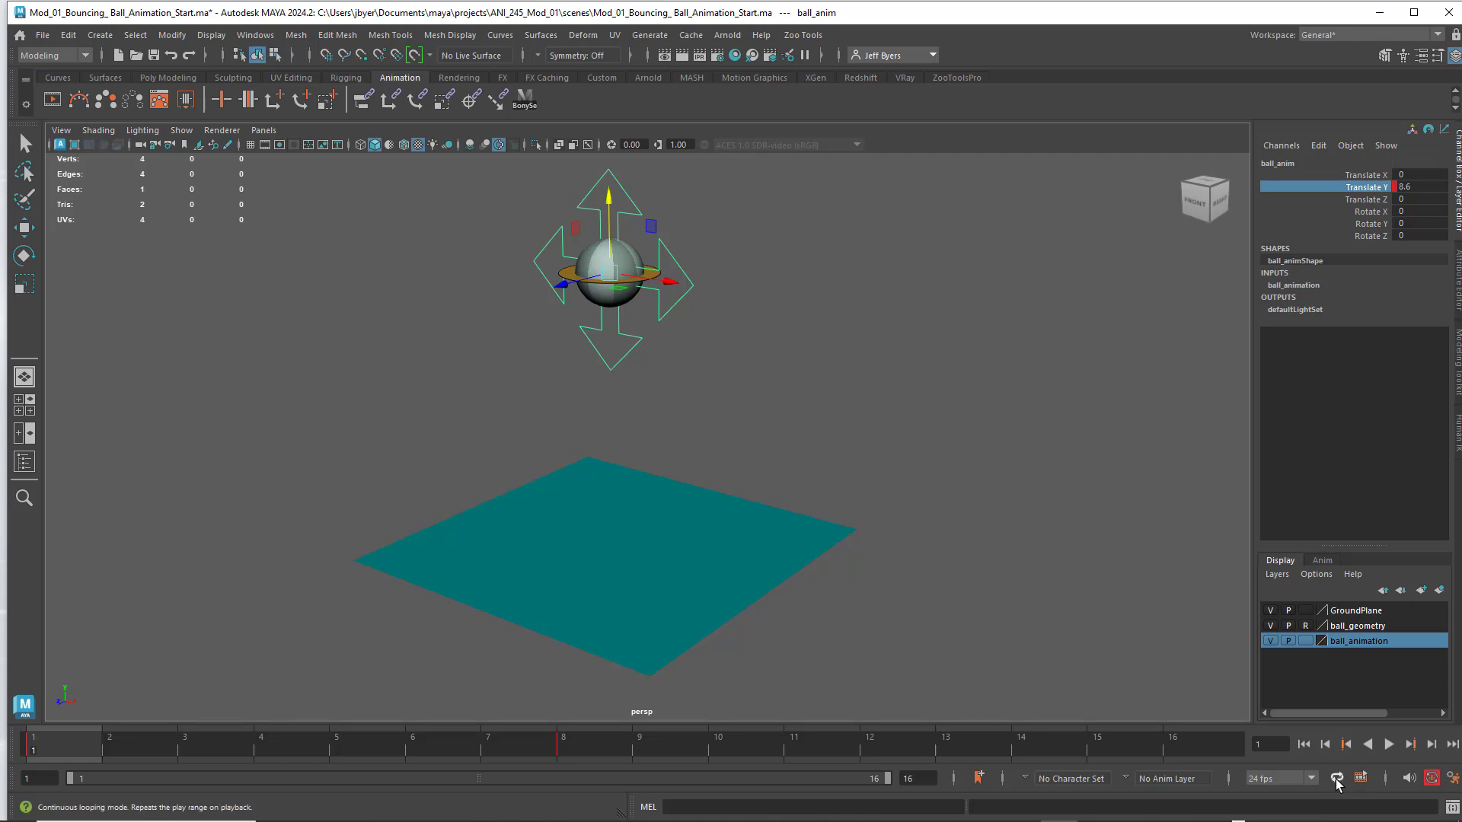
Cycle playback looping through play once back to continuous, play the animation, and return to frame 1.
click(1337, 778)
click(1337, 778)
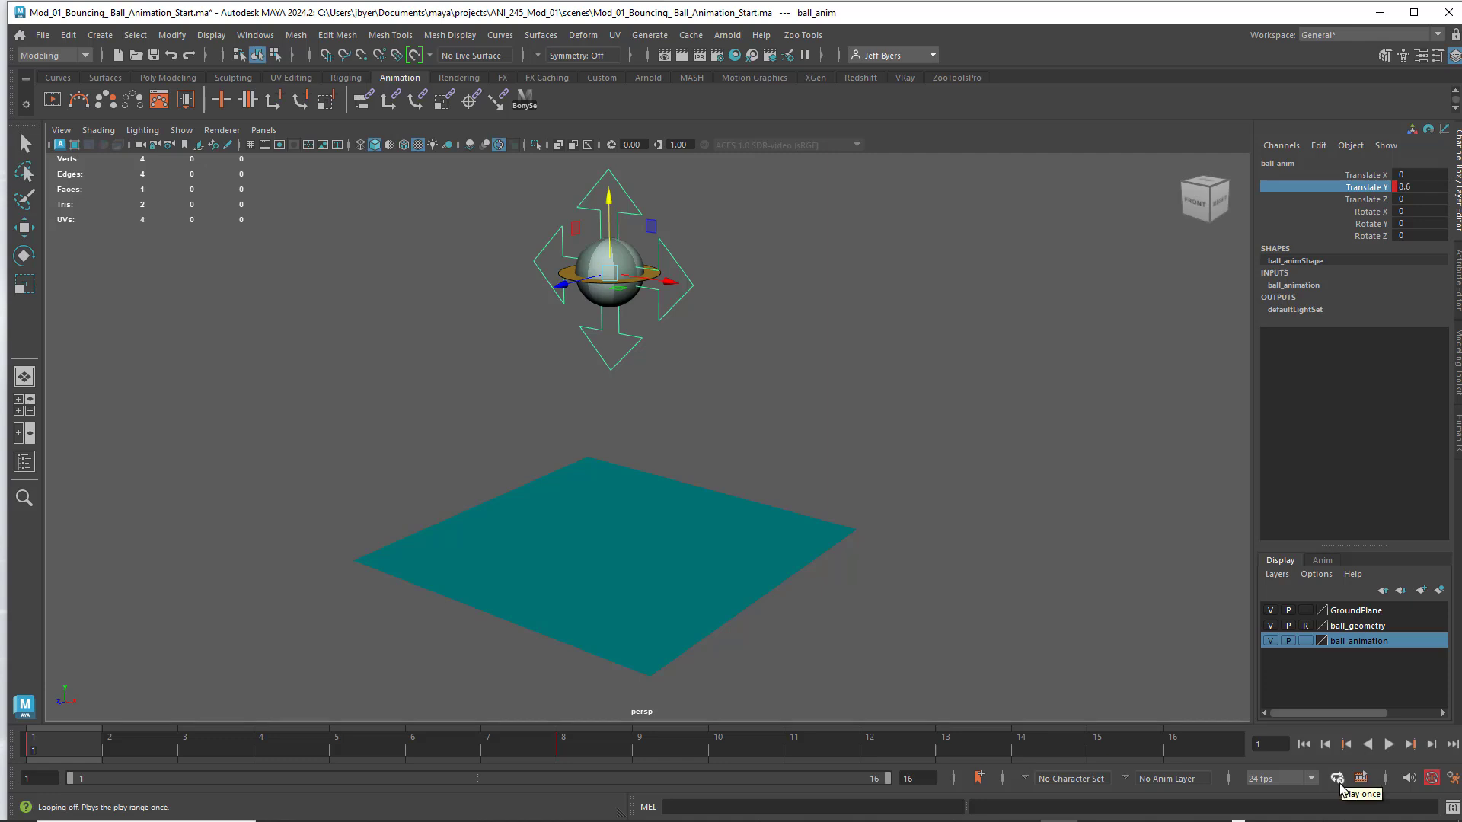
click(1338, 780)
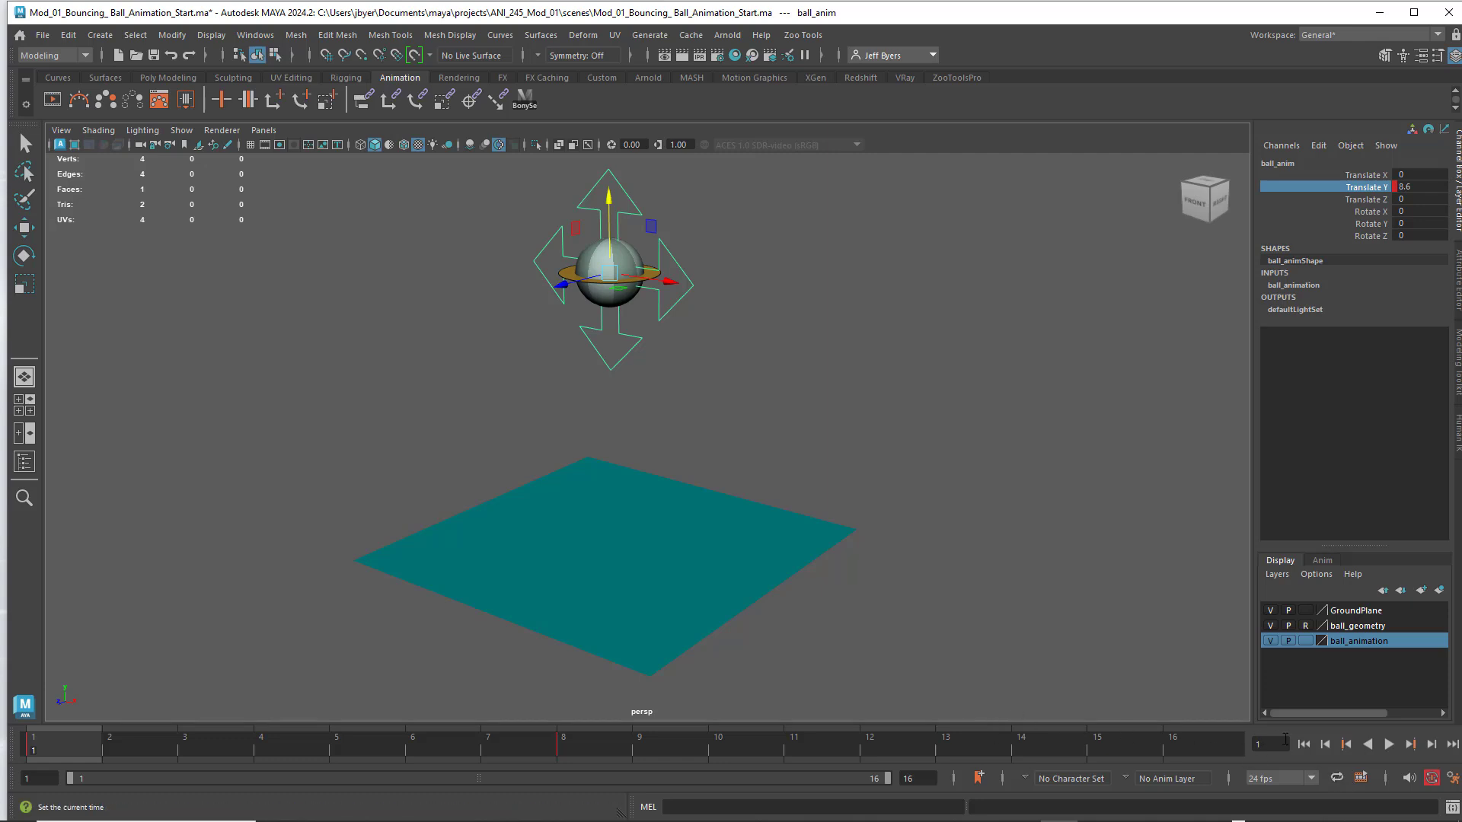
click(1387, 745)
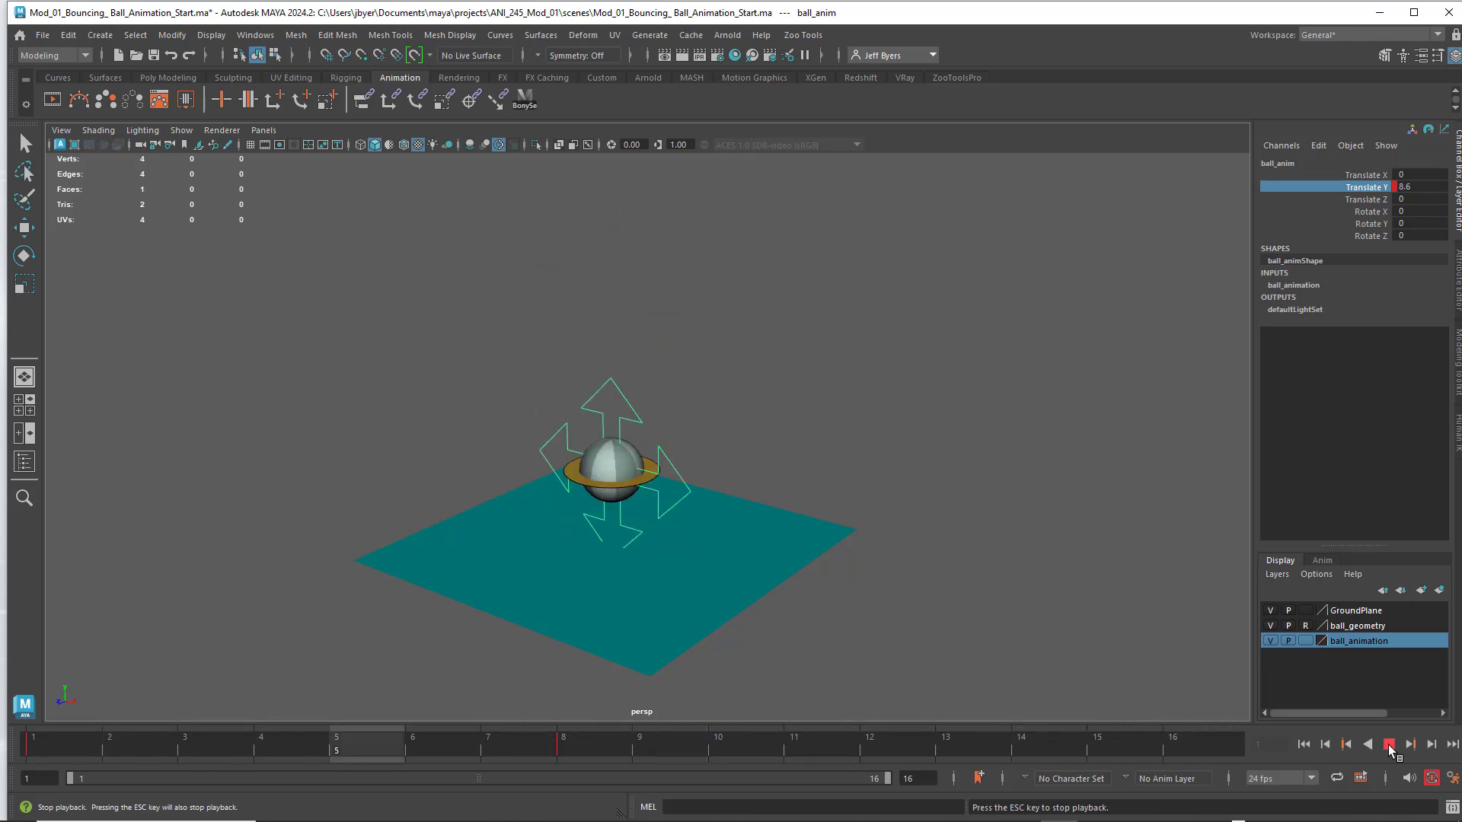
click(1389, 745)
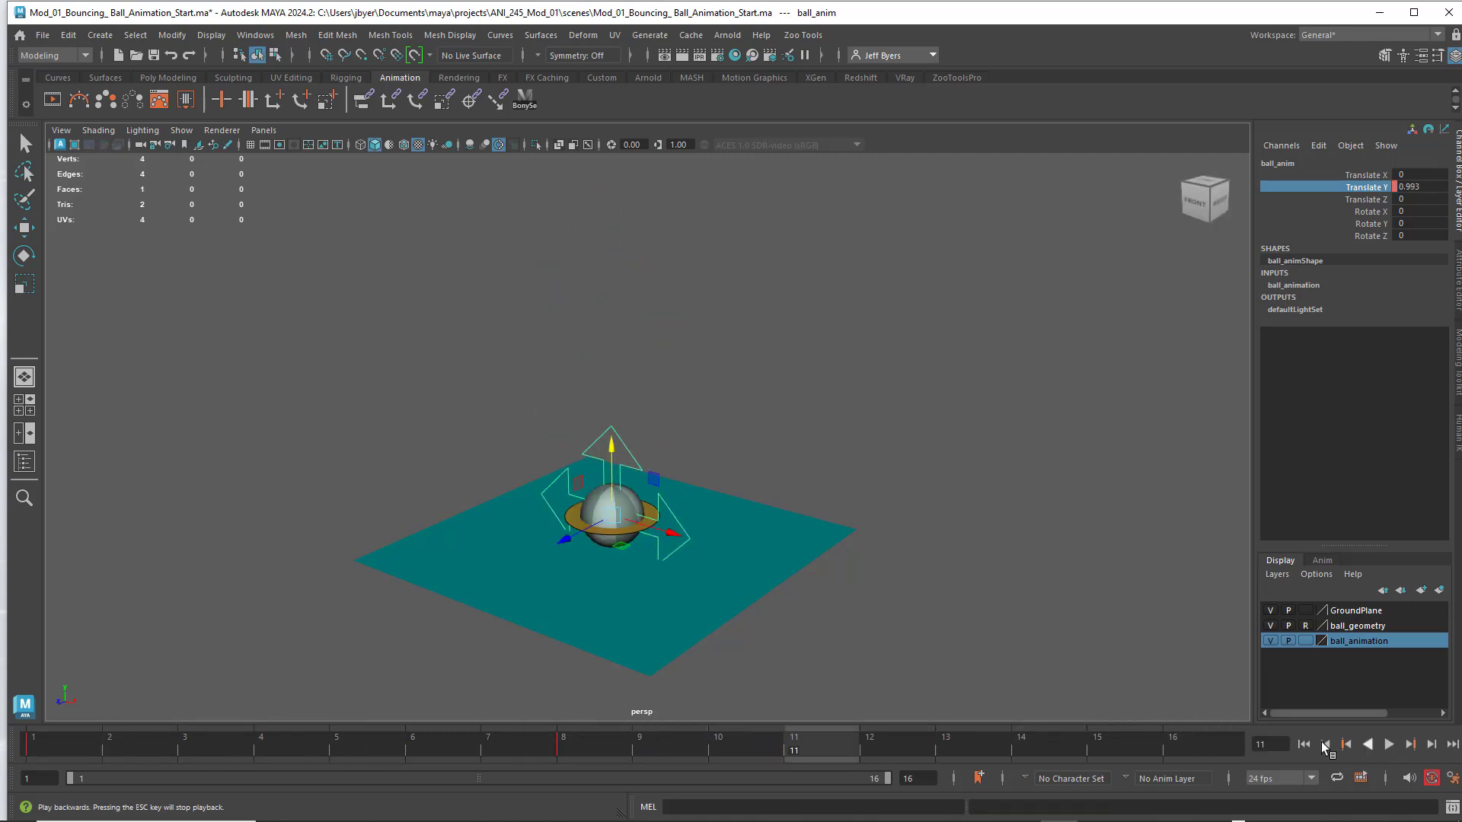
click(1303, 744)
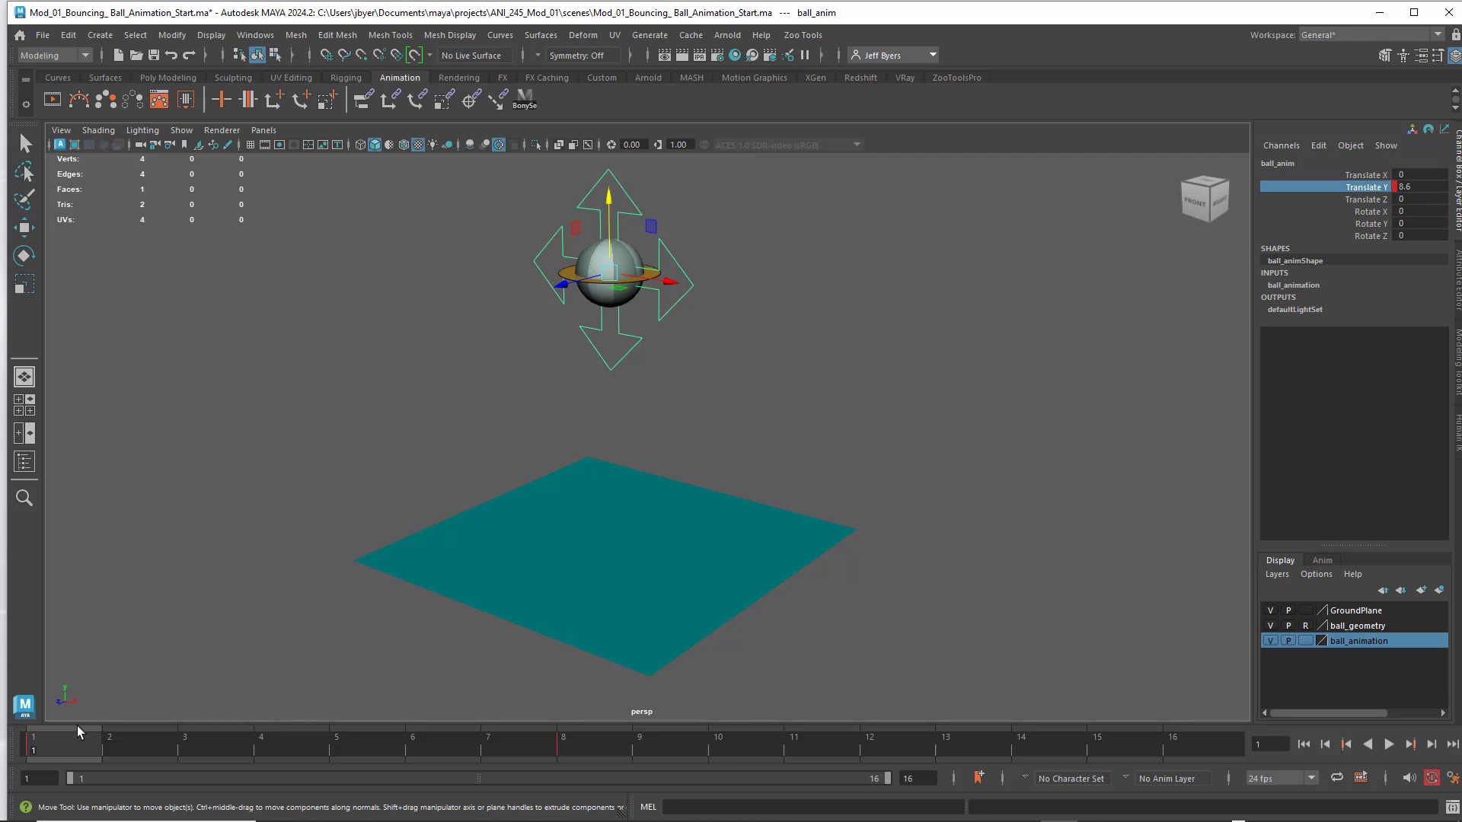
Copy the ball control's key at frame 8, paste it at frame 9, and scrub across the two frames.
key(alt+v)
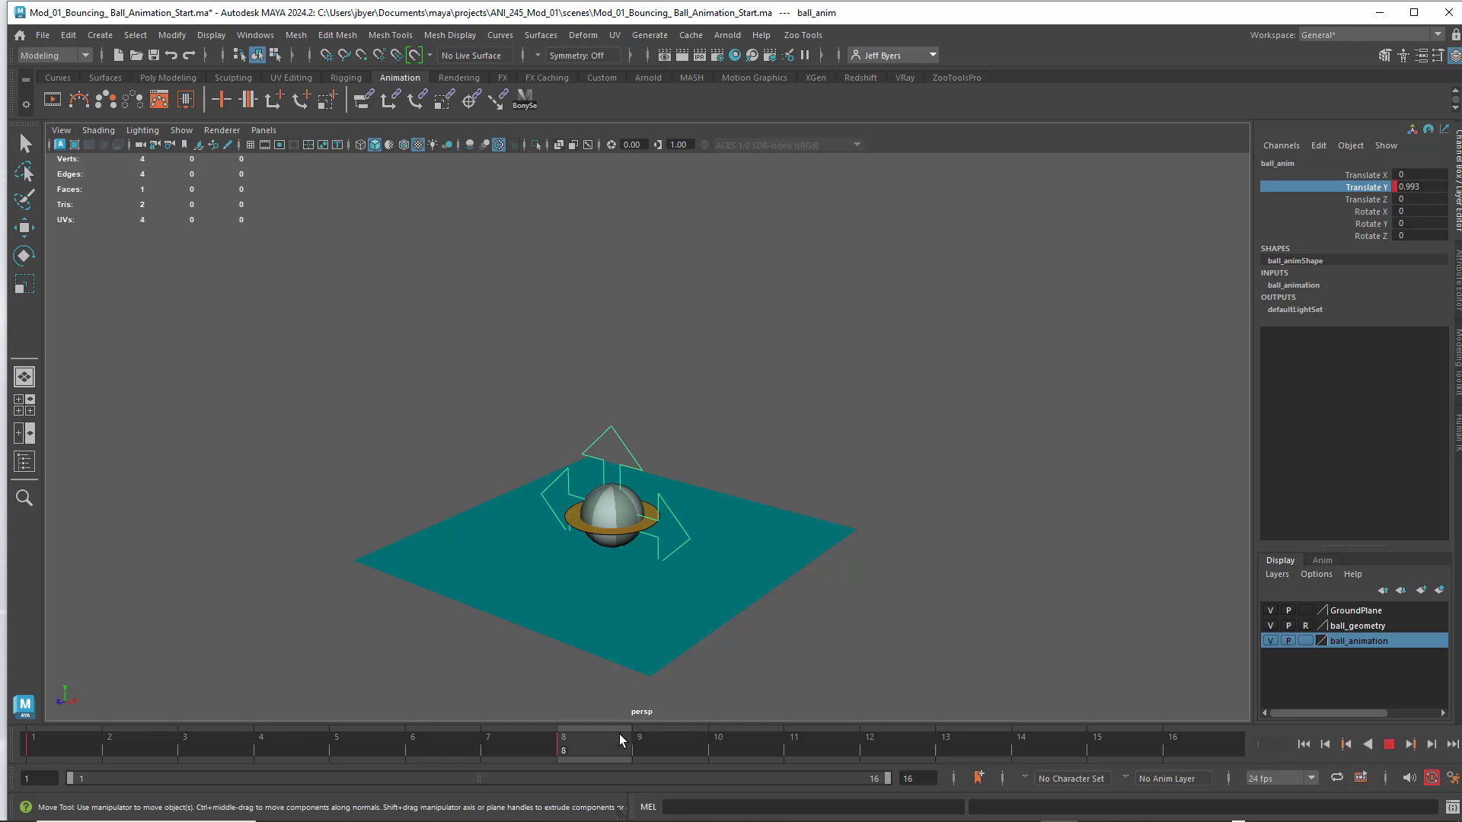
drag(611, 733, 600, 729)
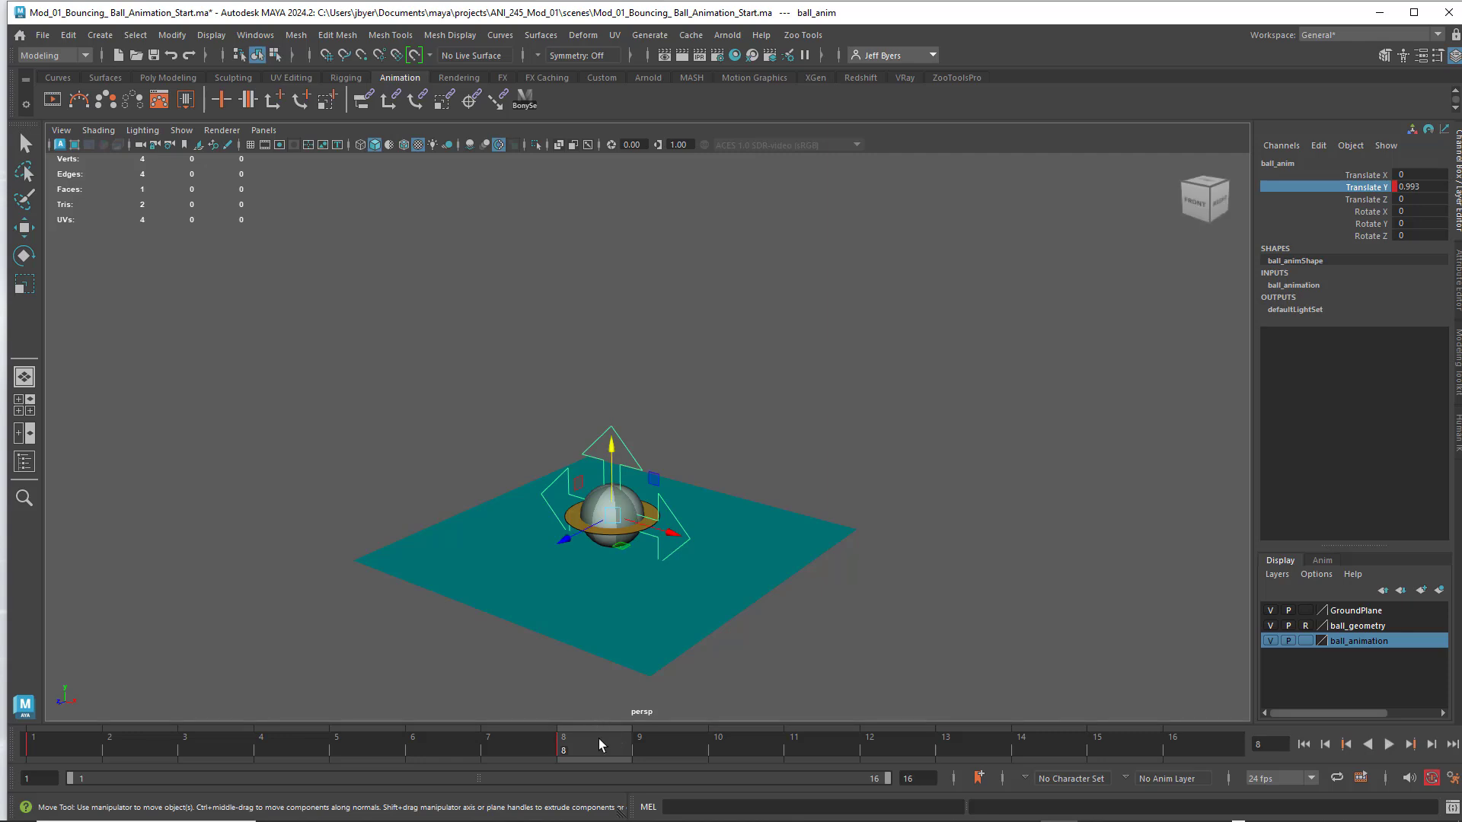
right_click(589, 743)
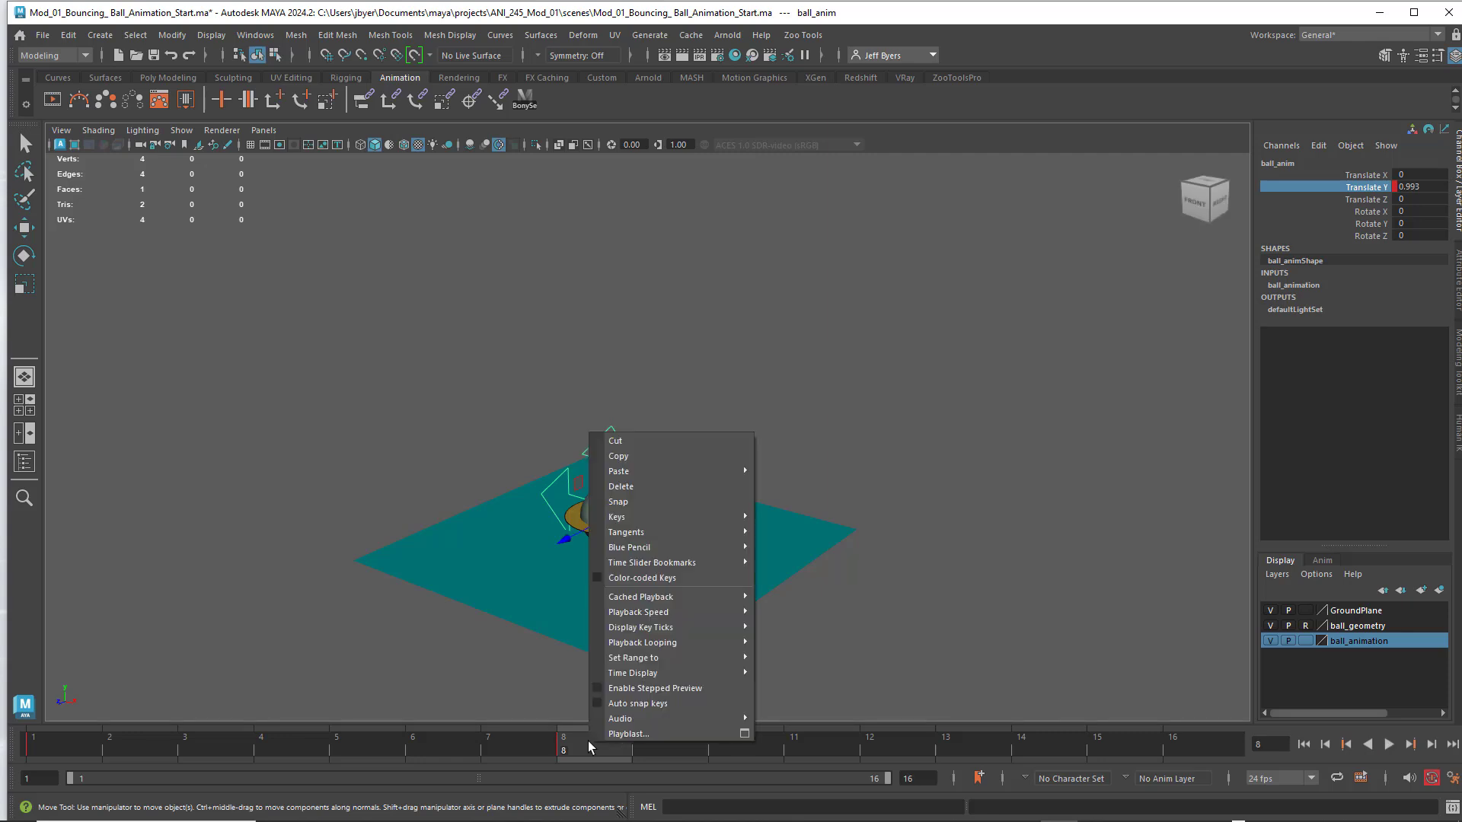
click(629, 457)
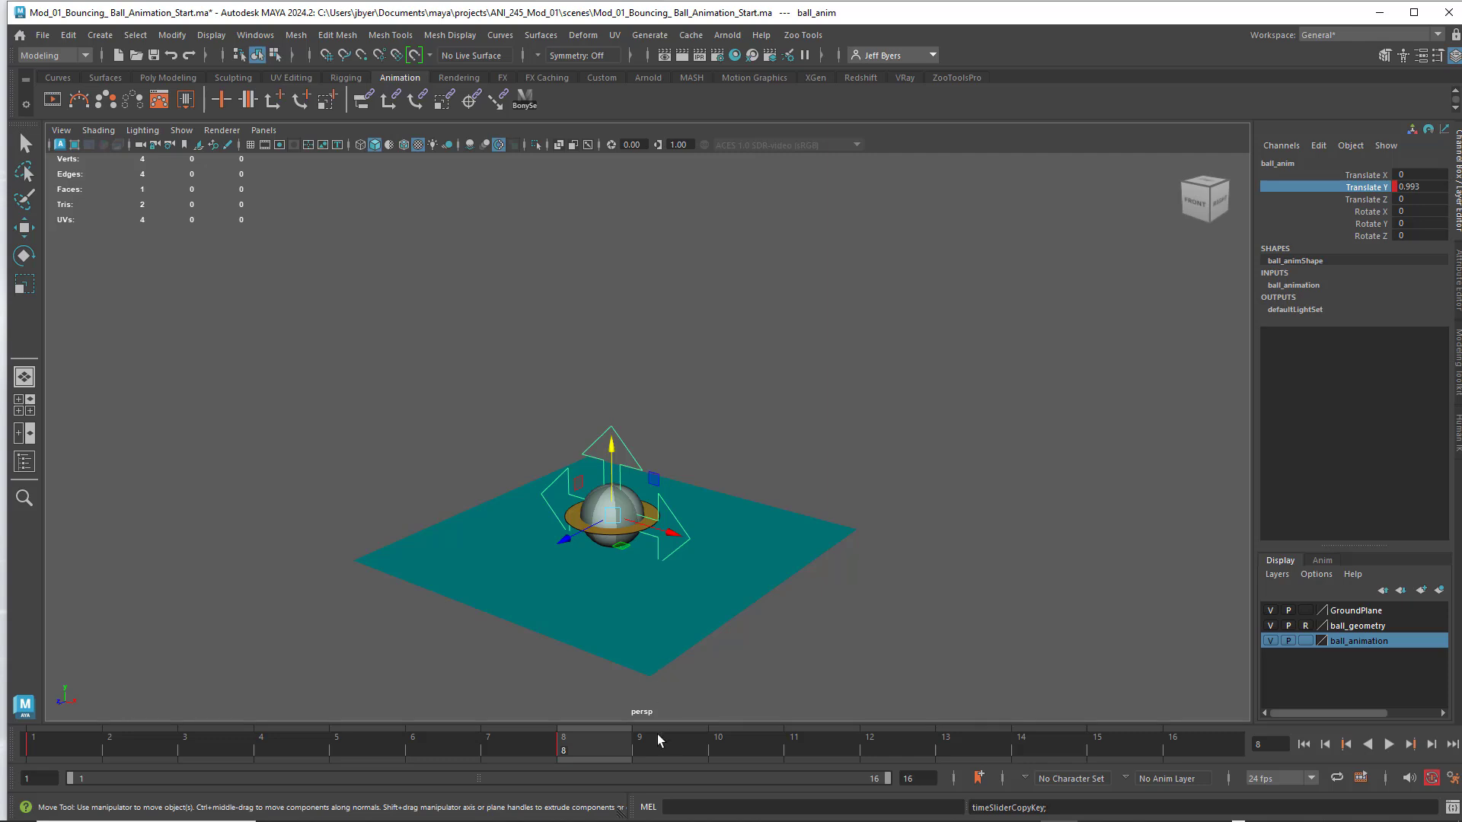
click(652, 743)
right_click(653, 744)
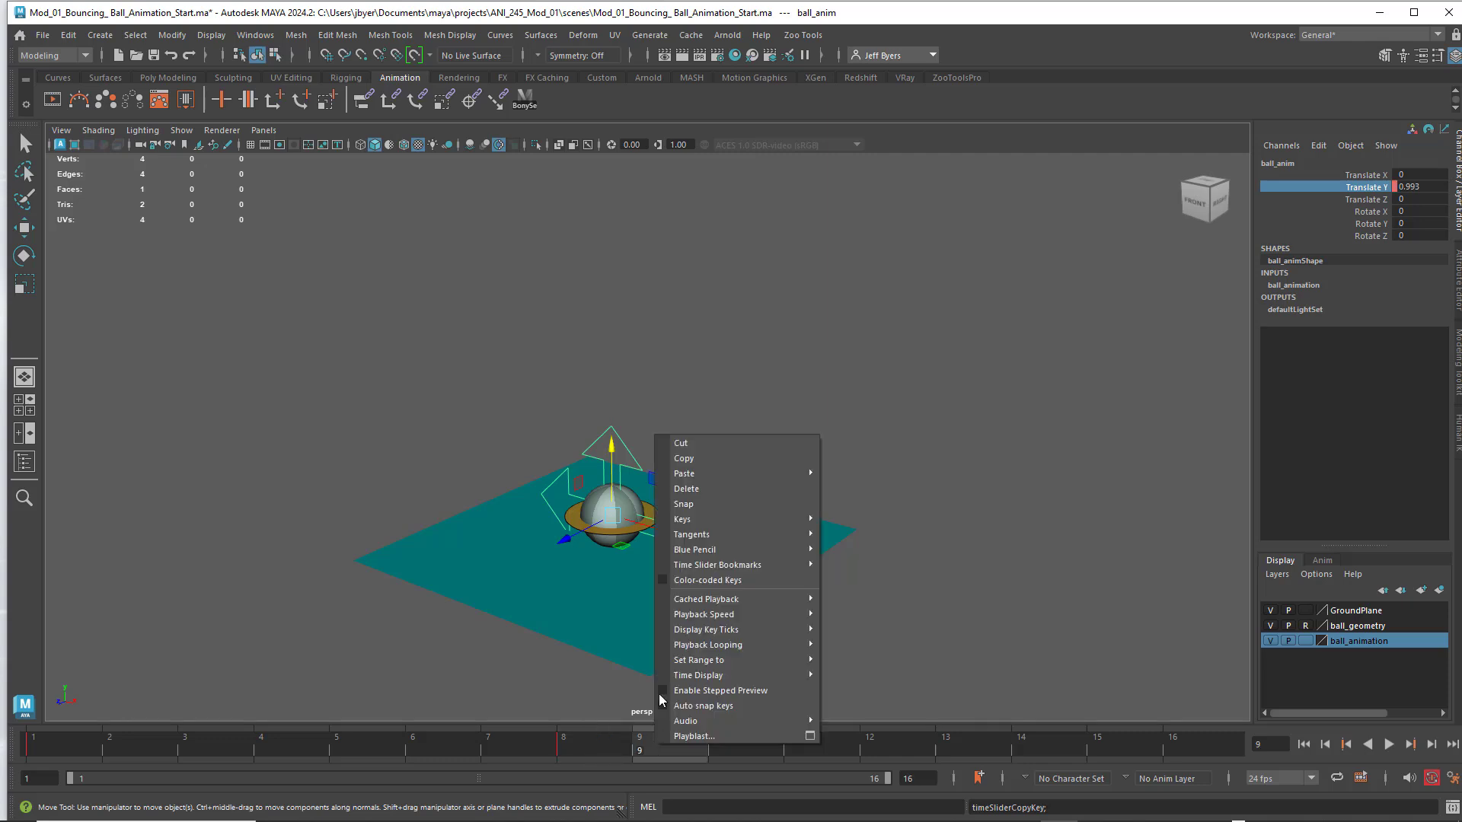
mouse_move(685, 473)
click(844, 475)
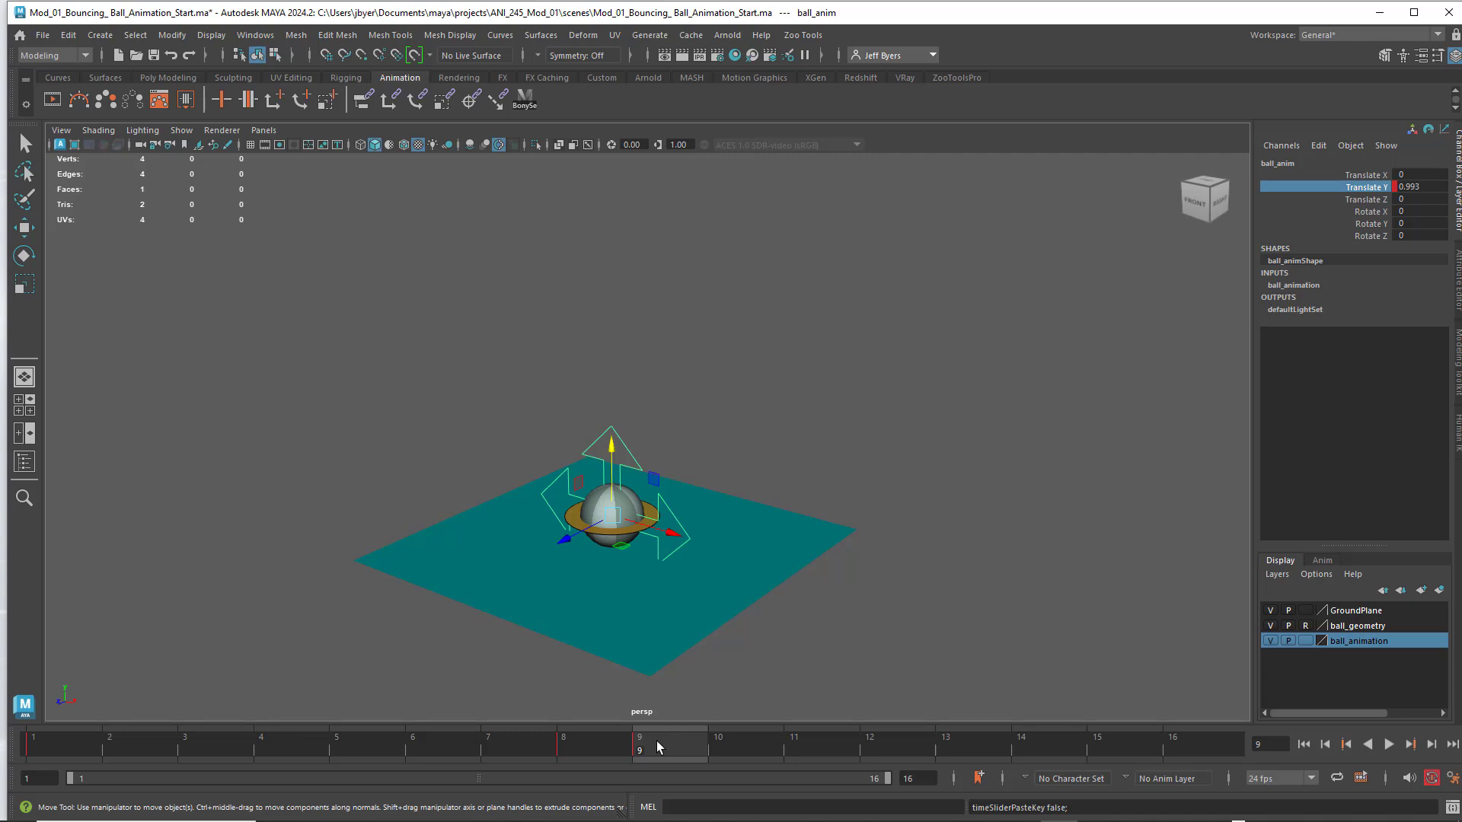
key(alt+v)
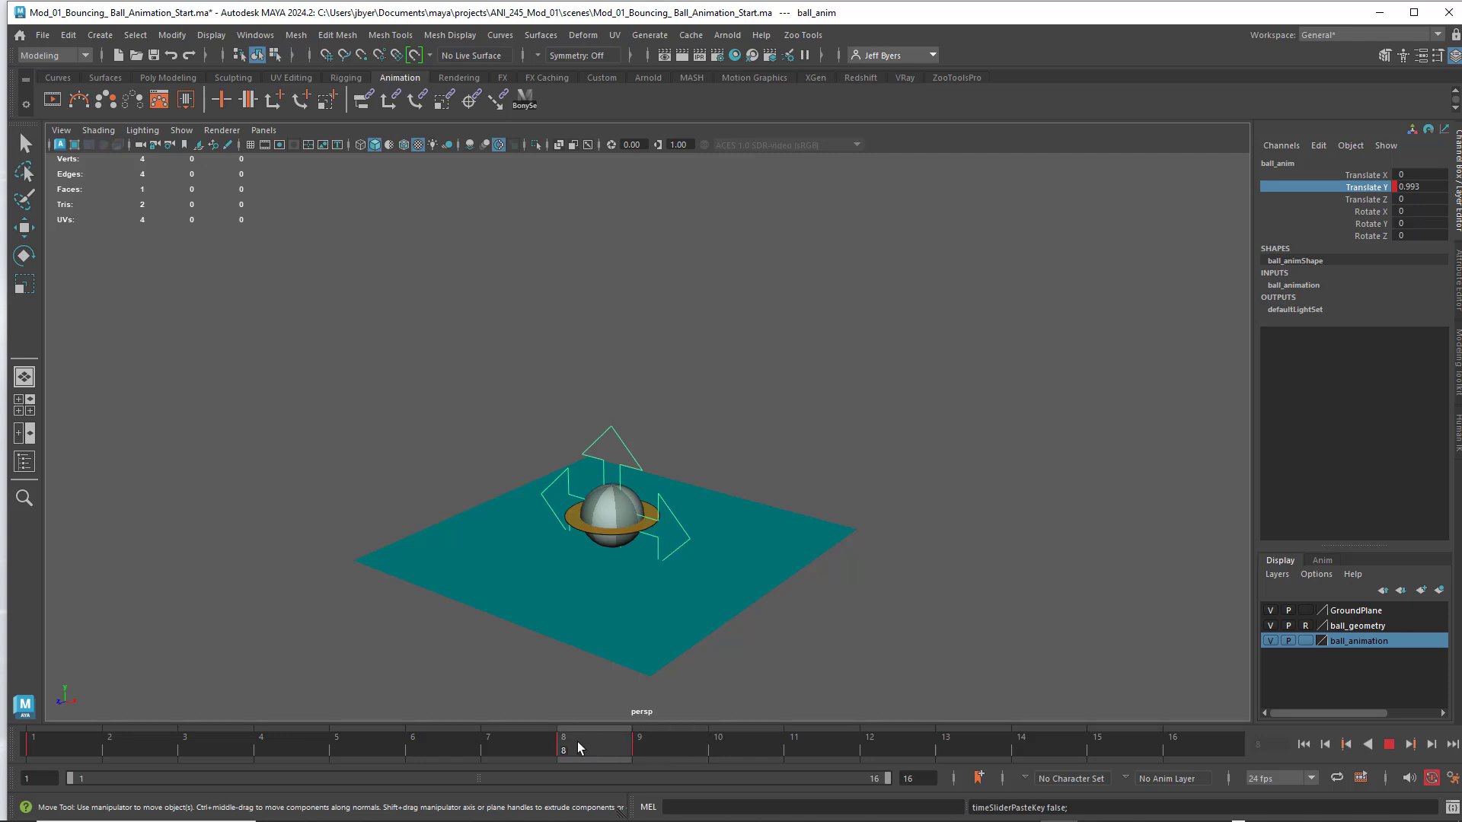
key(alt+v)
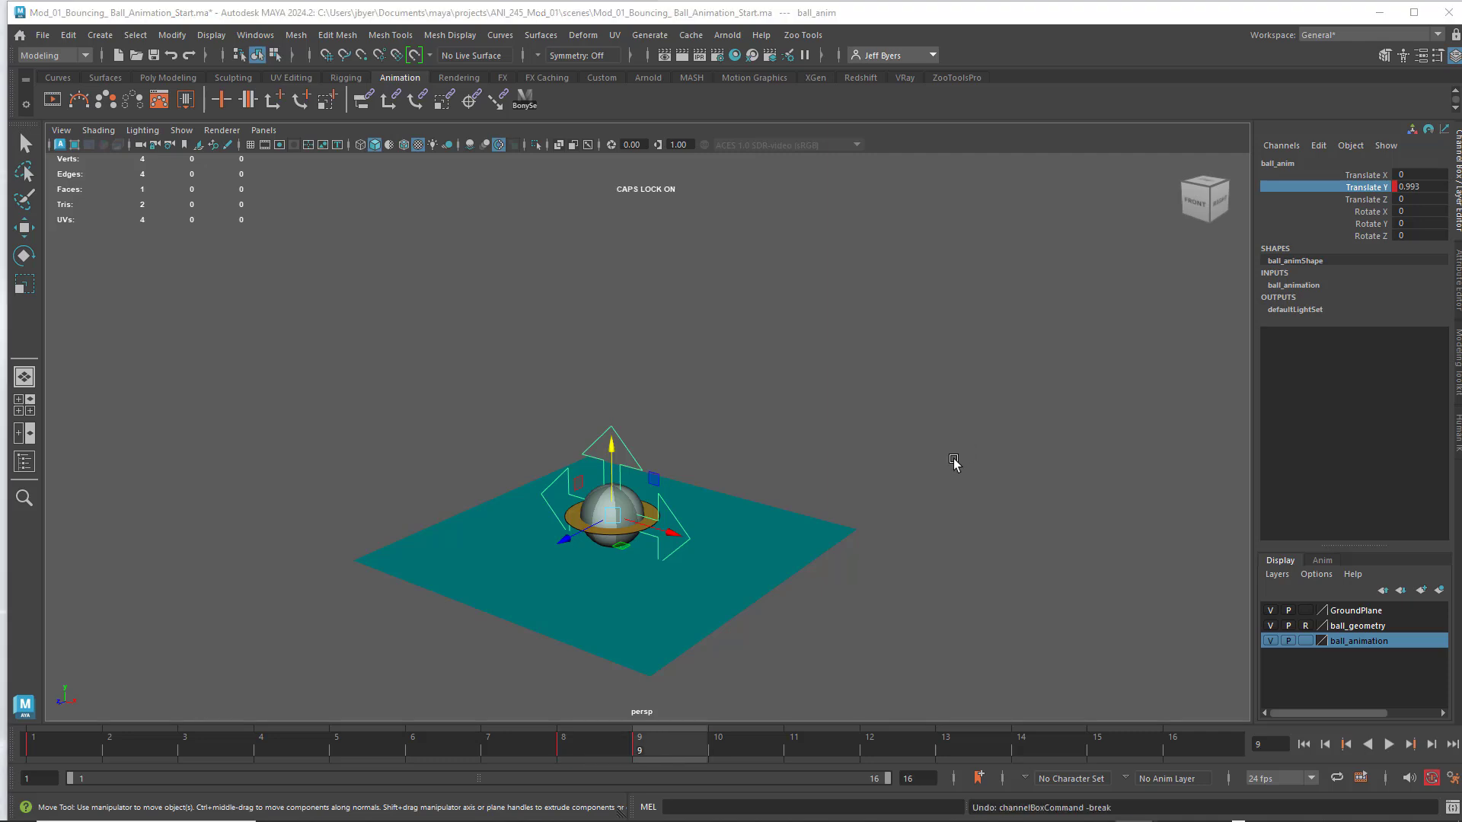
Cut the ball control's key at frame 9 and paste it at frame 12.
right_click(679, 734)
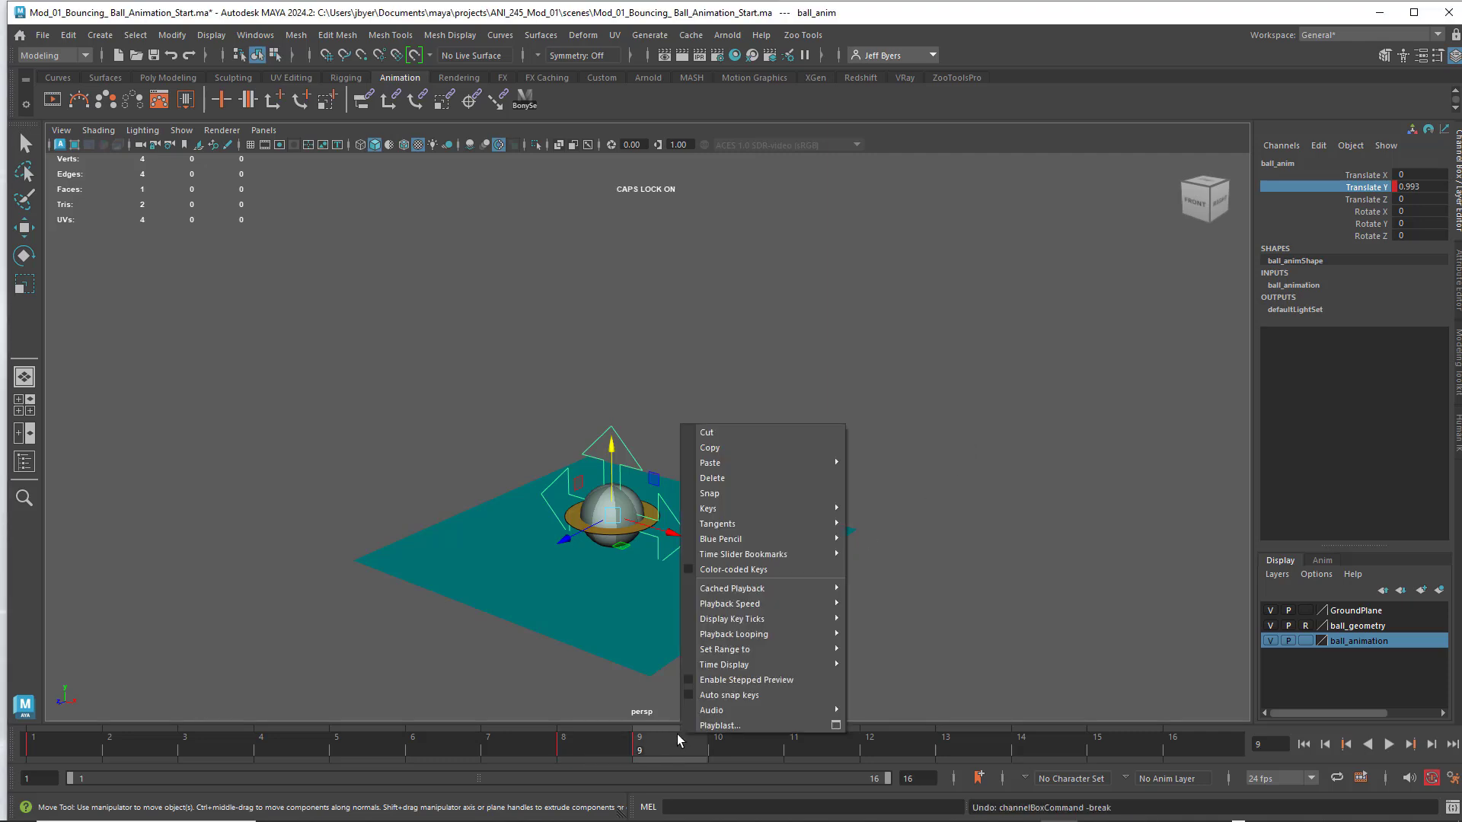
click(716, 440)
click(870, 750)
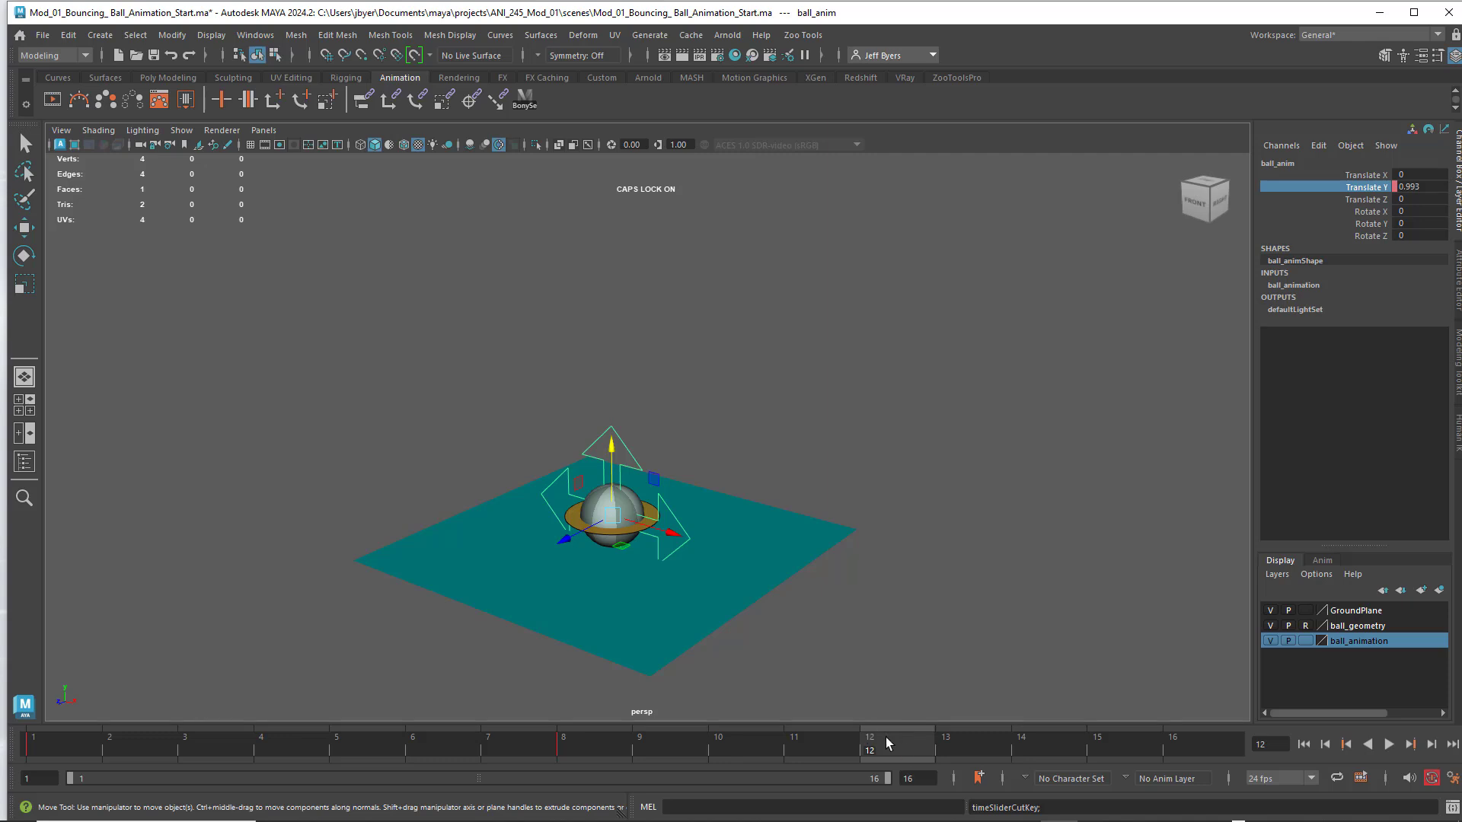
right_click(885, 737)
mouse_move(925, 469)
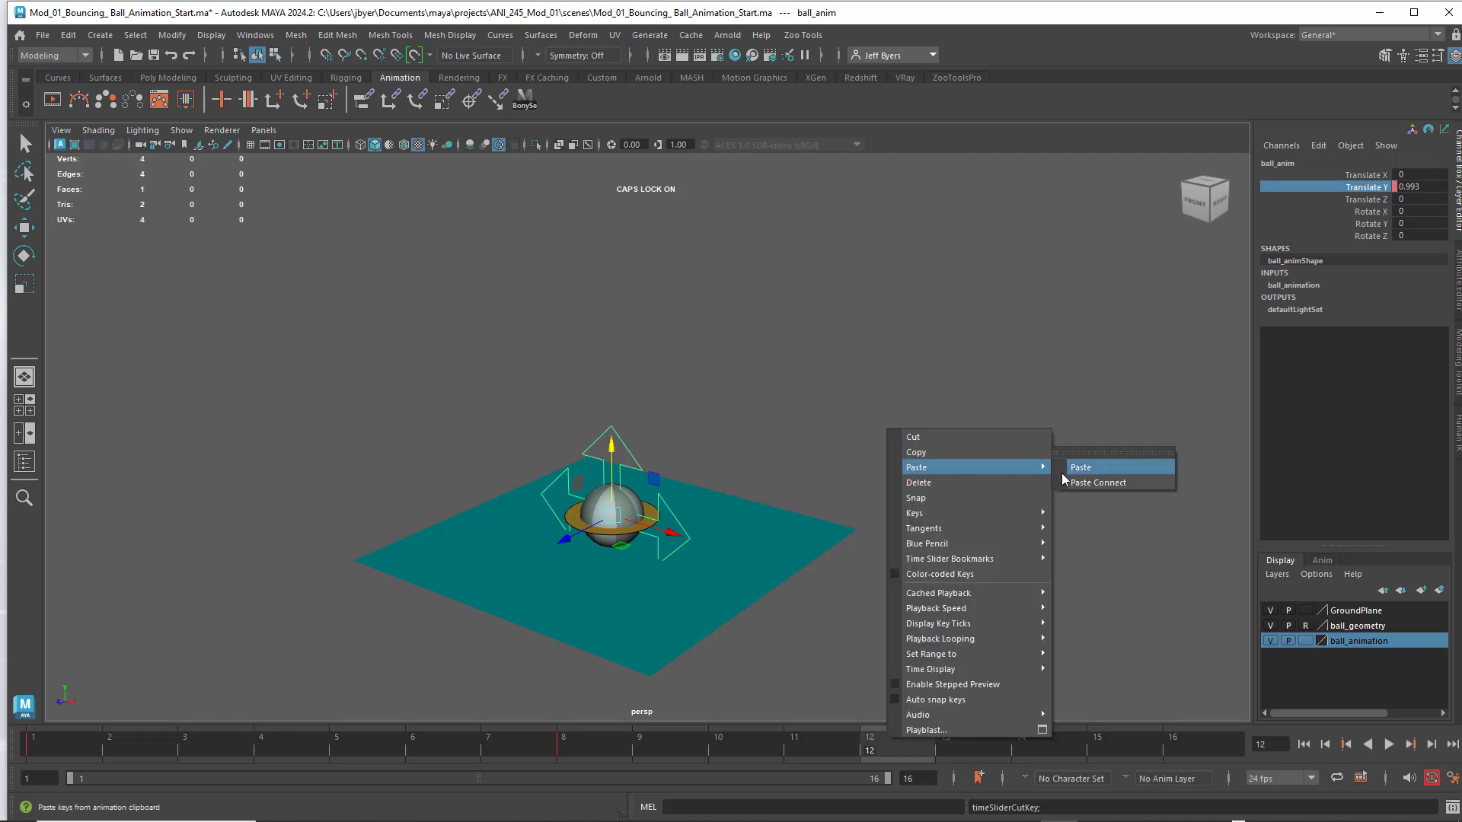
click(1066, 467)
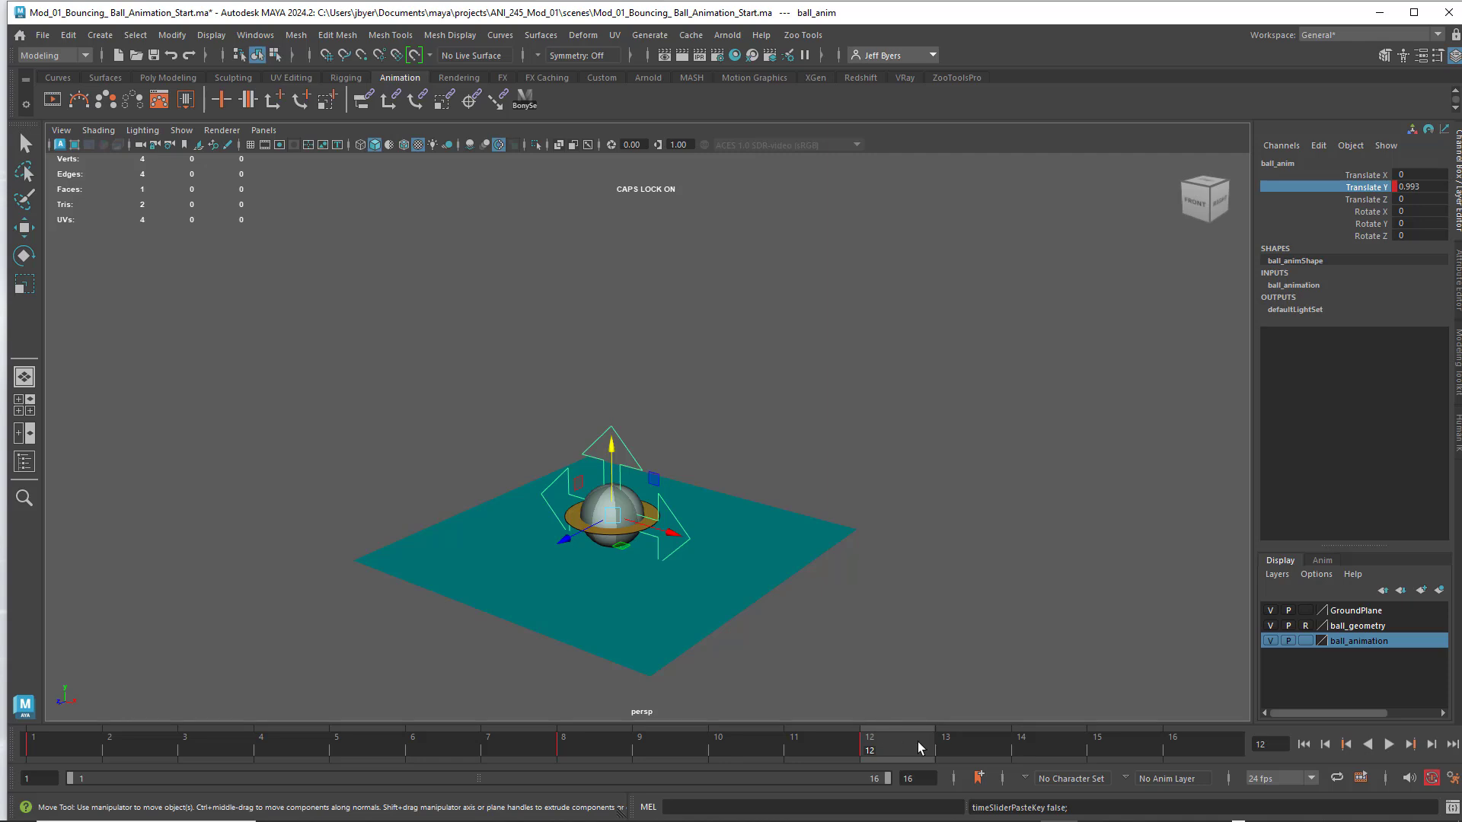
Scrub around the pasted key and delete the ball control's key at frame 12.
key(alt+v)
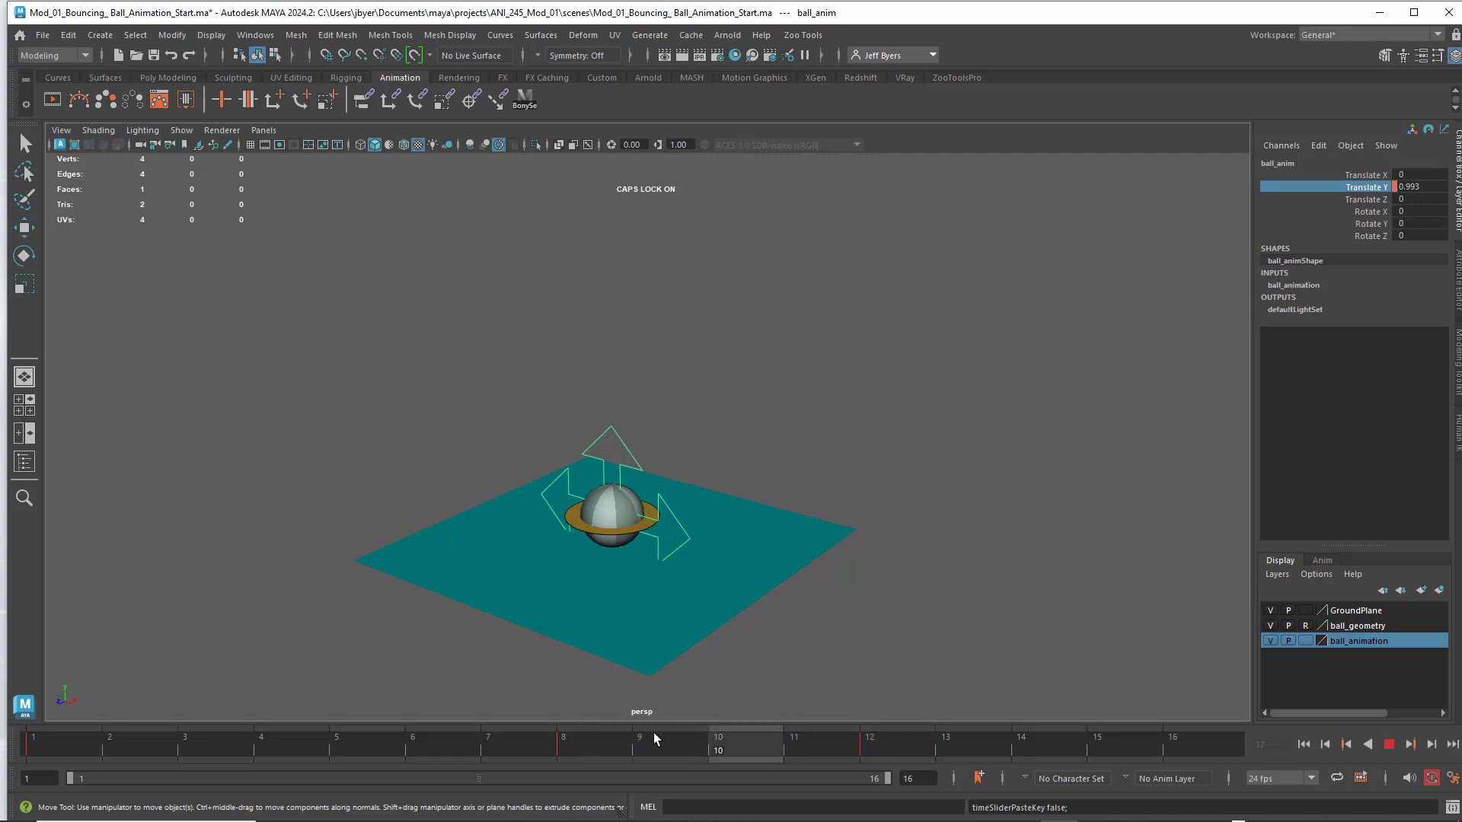
right_click(877, 737)
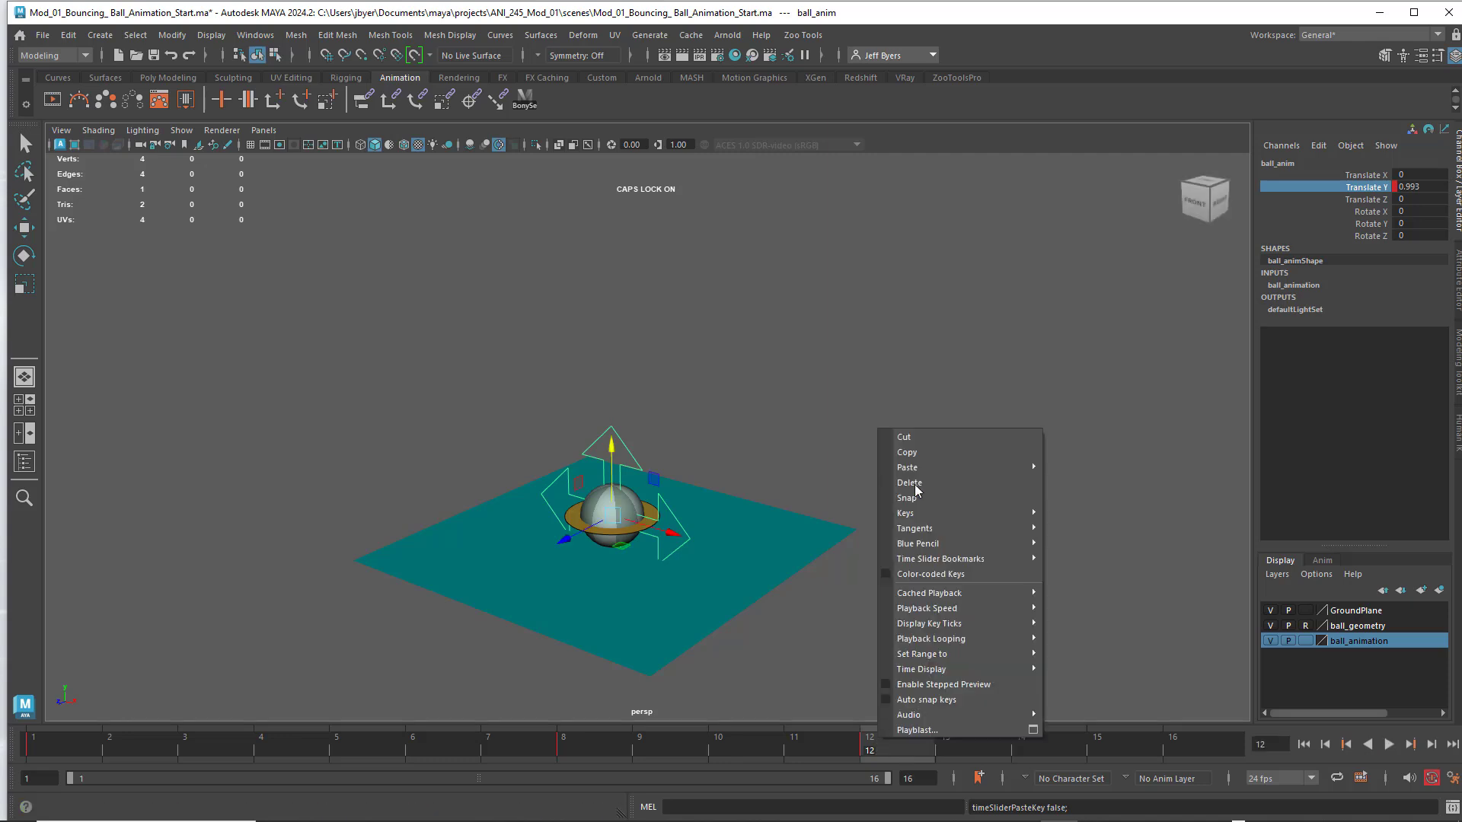
click(913, 484)
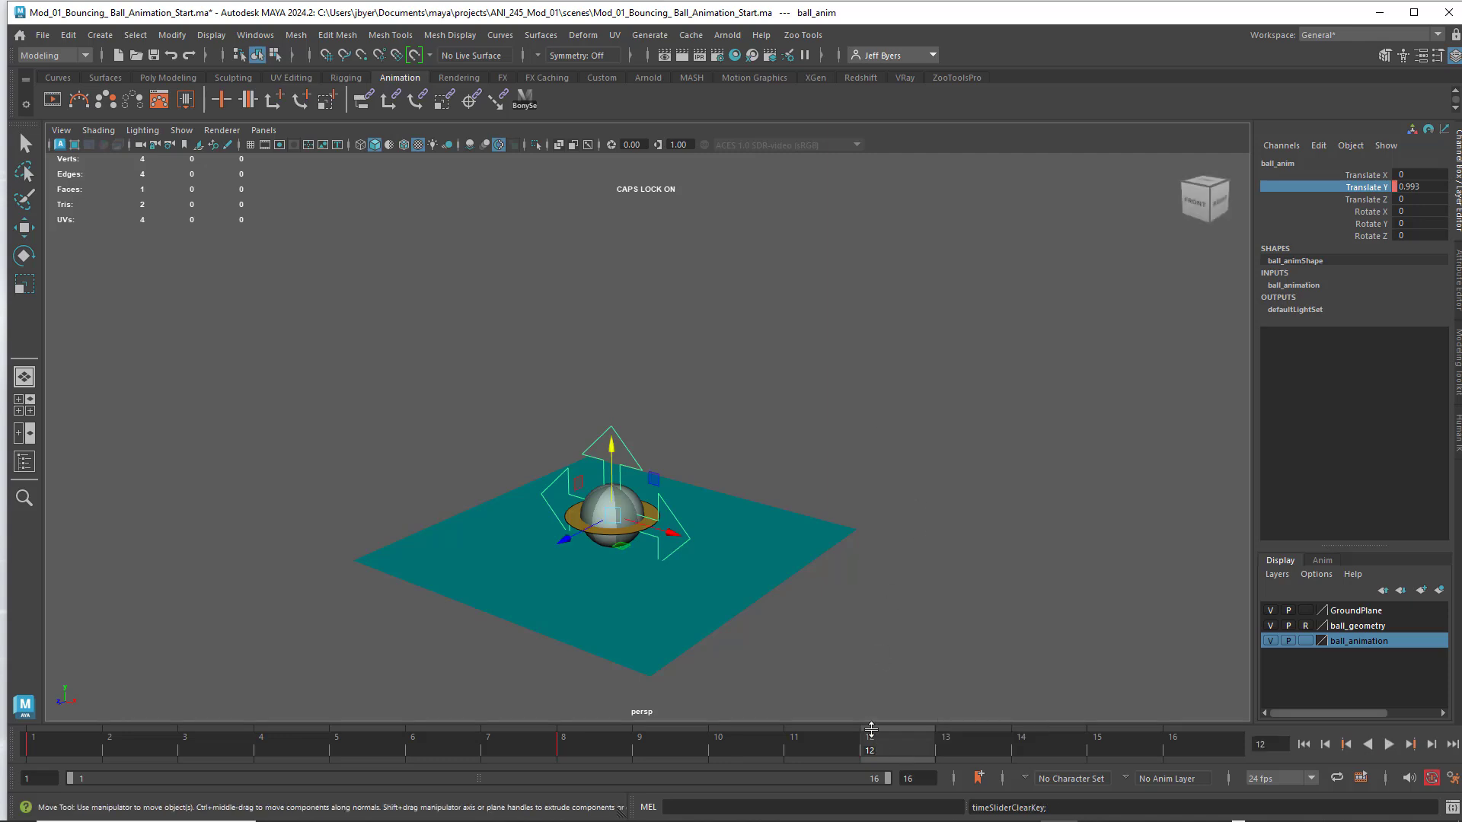
Copy the ball control's ground-contact key from frame 8 and paste it at frame 9.
drag(848, 737, 580, 749)
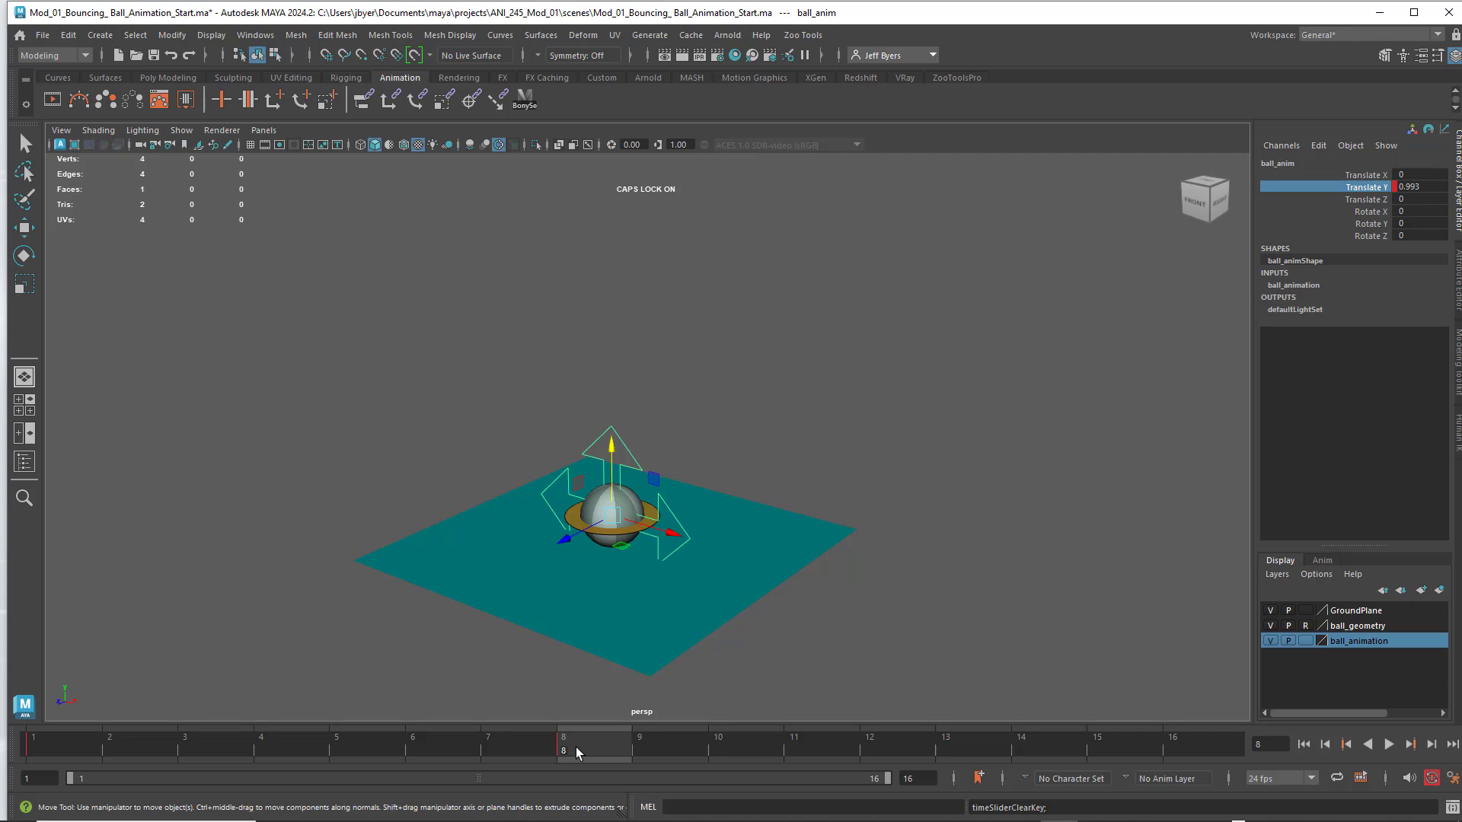
right_click(576, 747)
click(632, 463)
click(638, 744)
right_click(663, 748)
mouse_move(711, 472)
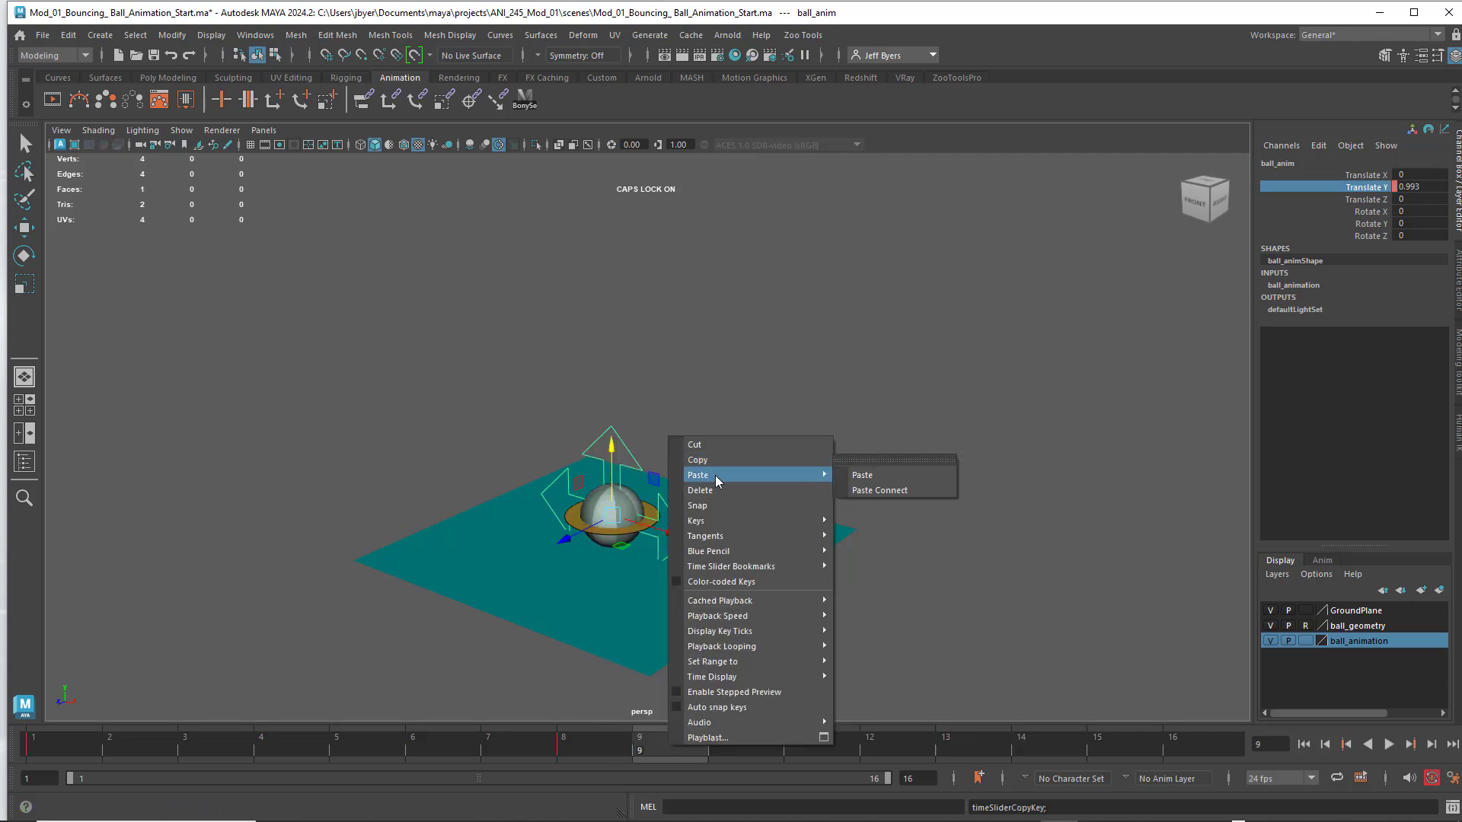
click(863, 475)
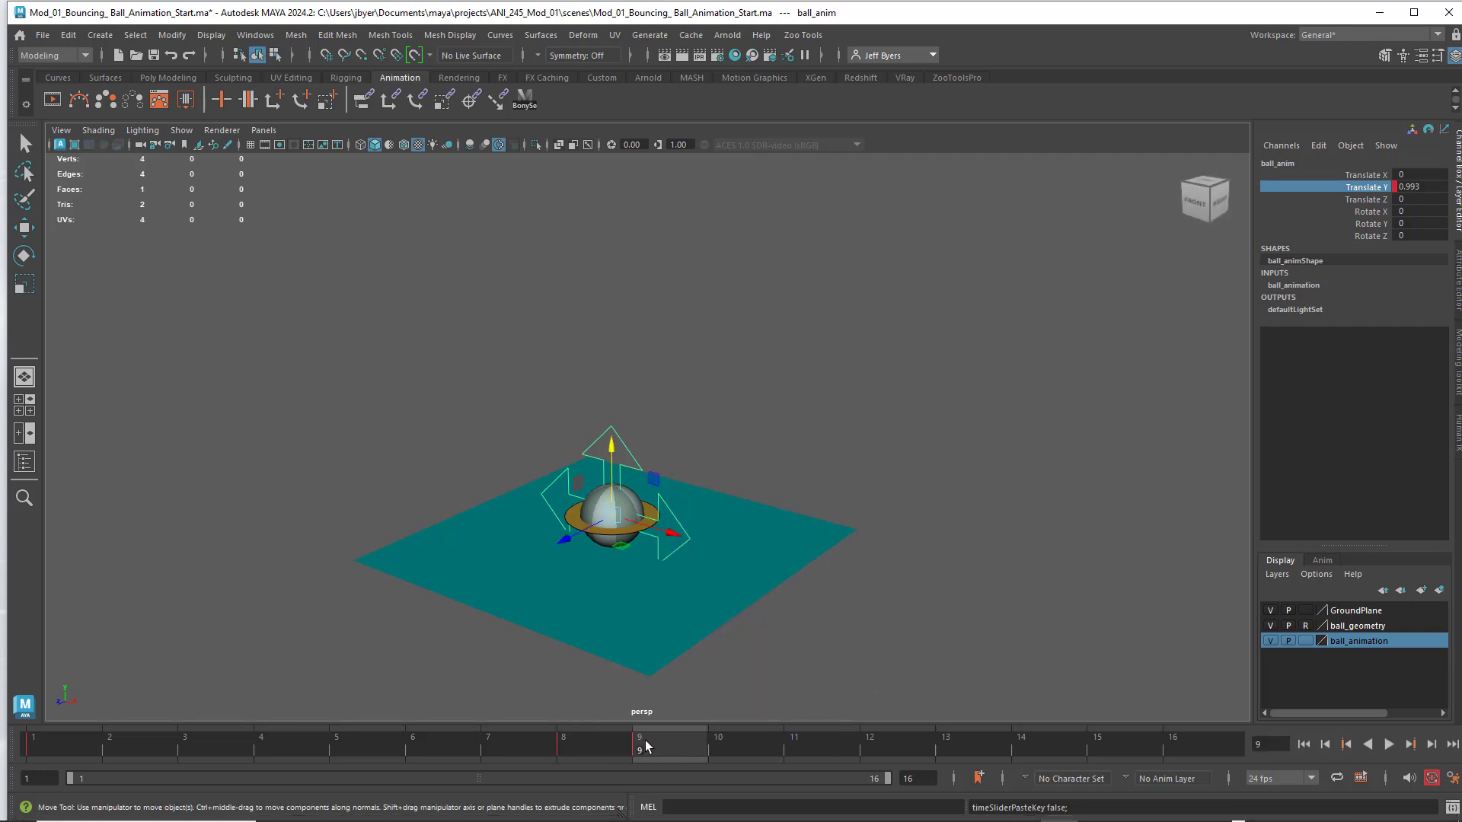
key(alt+v)
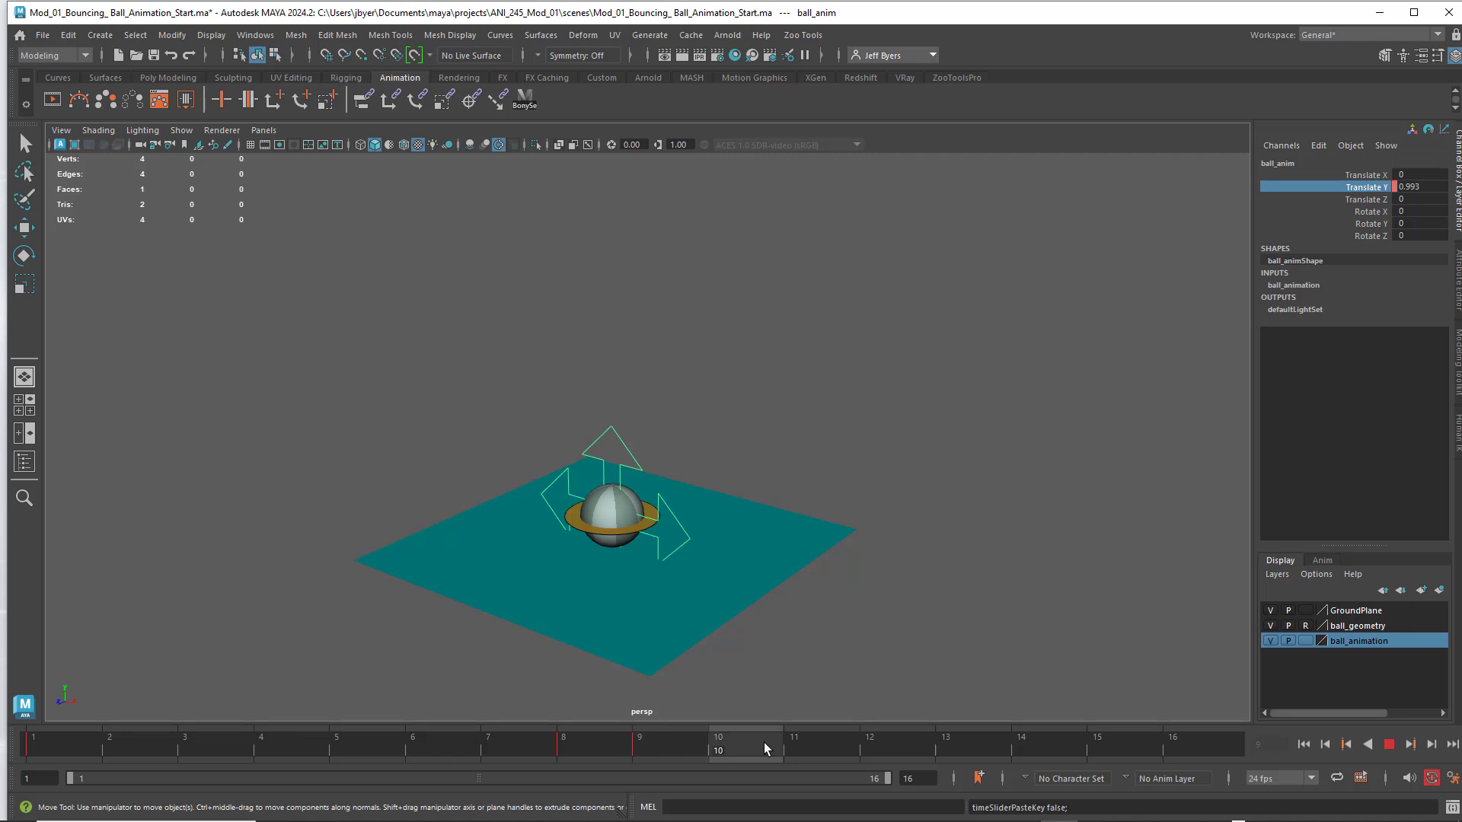
click(883, 747)
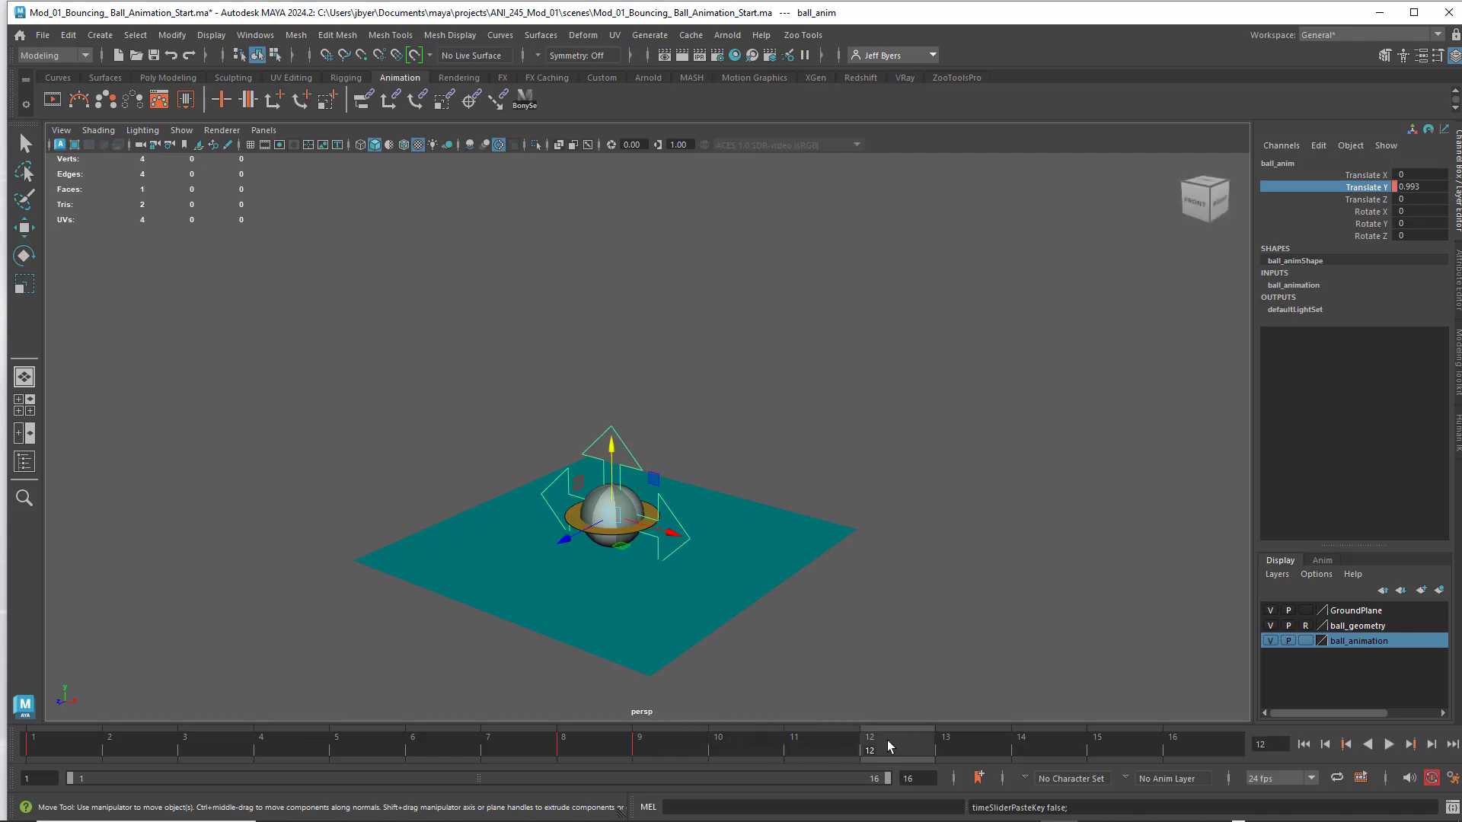
right_click(888, 741)
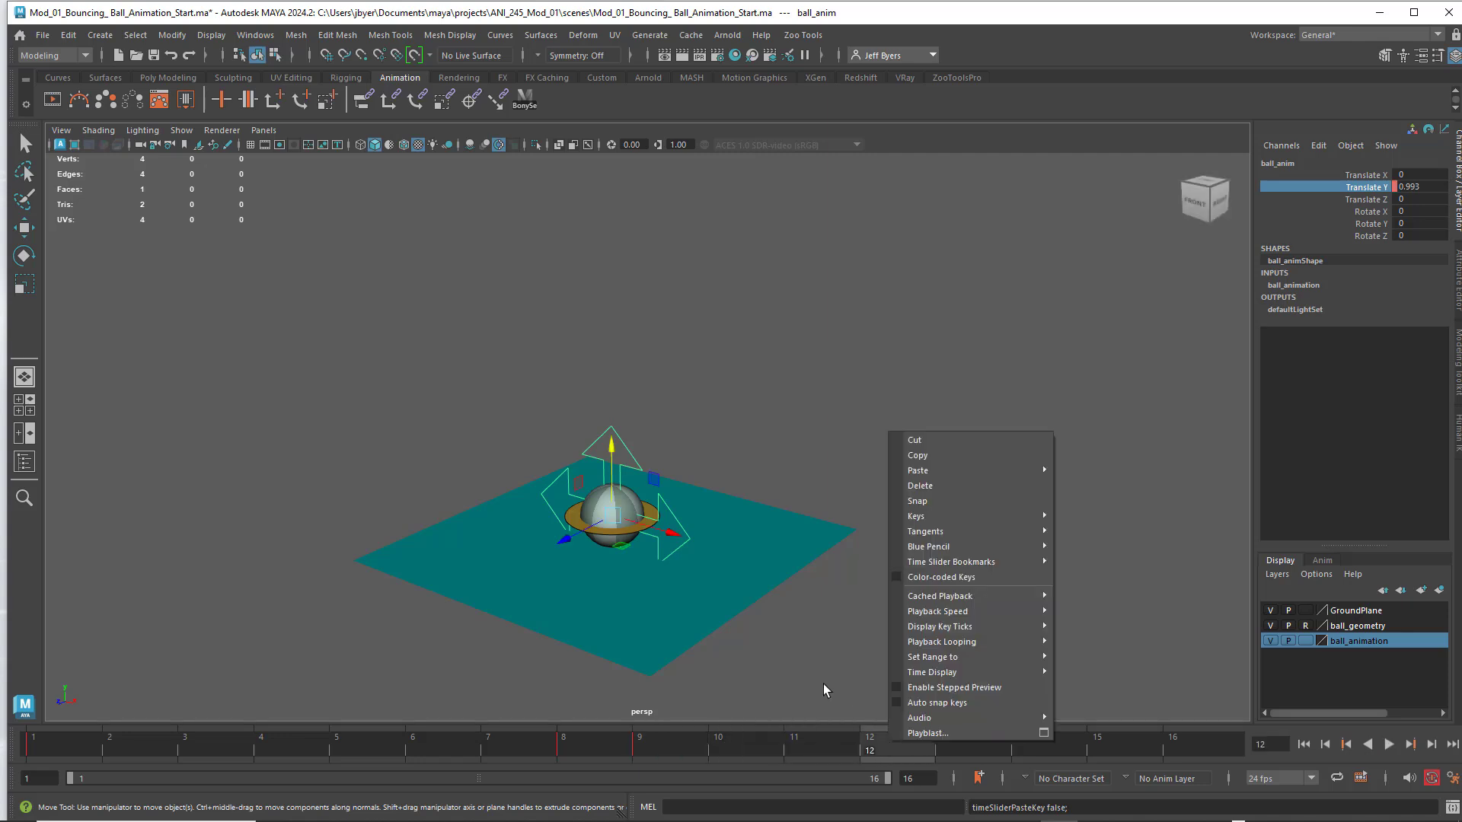
click(643, 742)
right_click(643, 743)
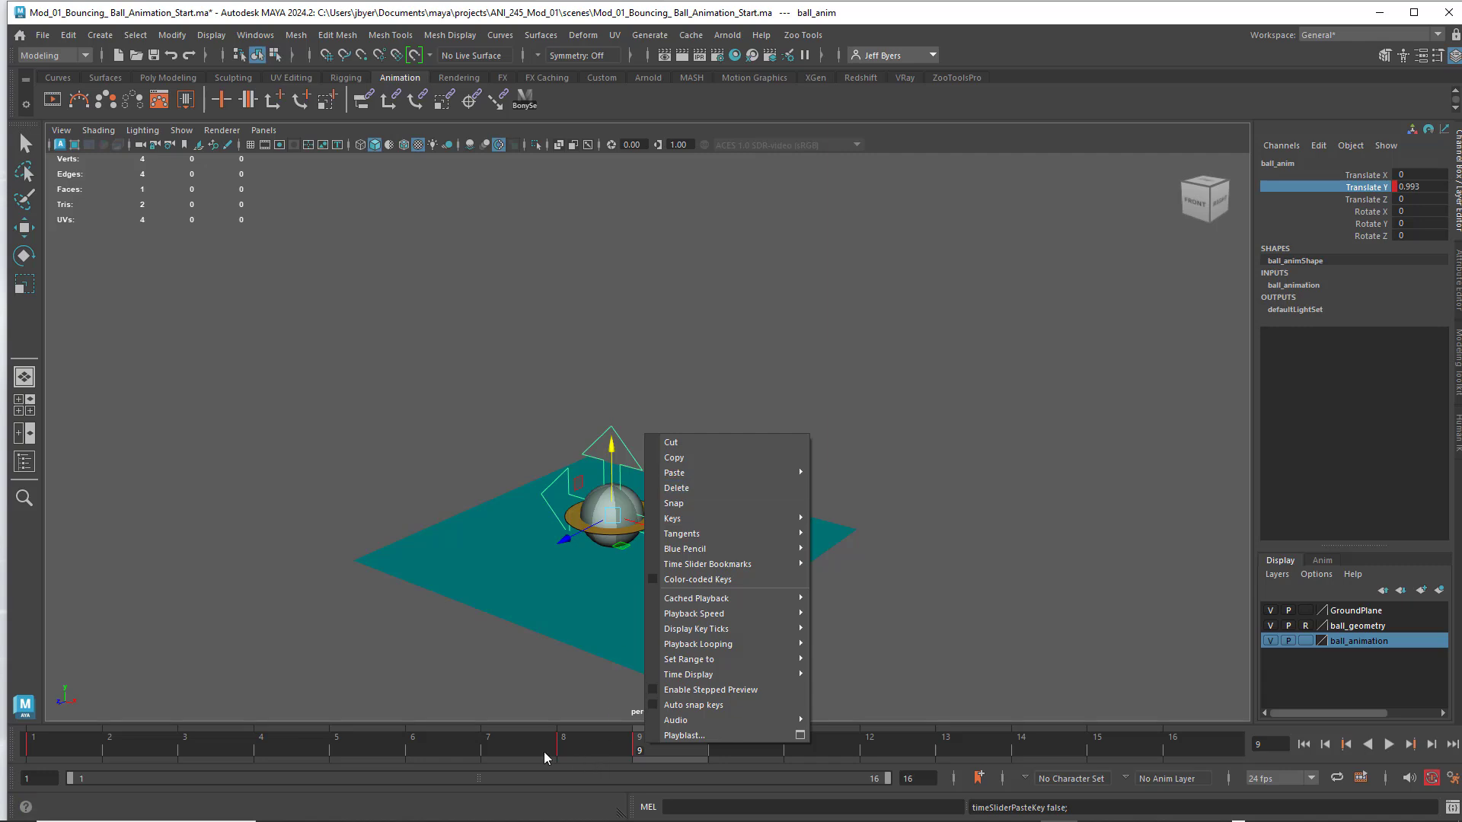
click(646, 752)
Step back and forth between frames 8 and 9 to compare the ball's ground-contact poses.
click(588, 738)
click(669, 743)
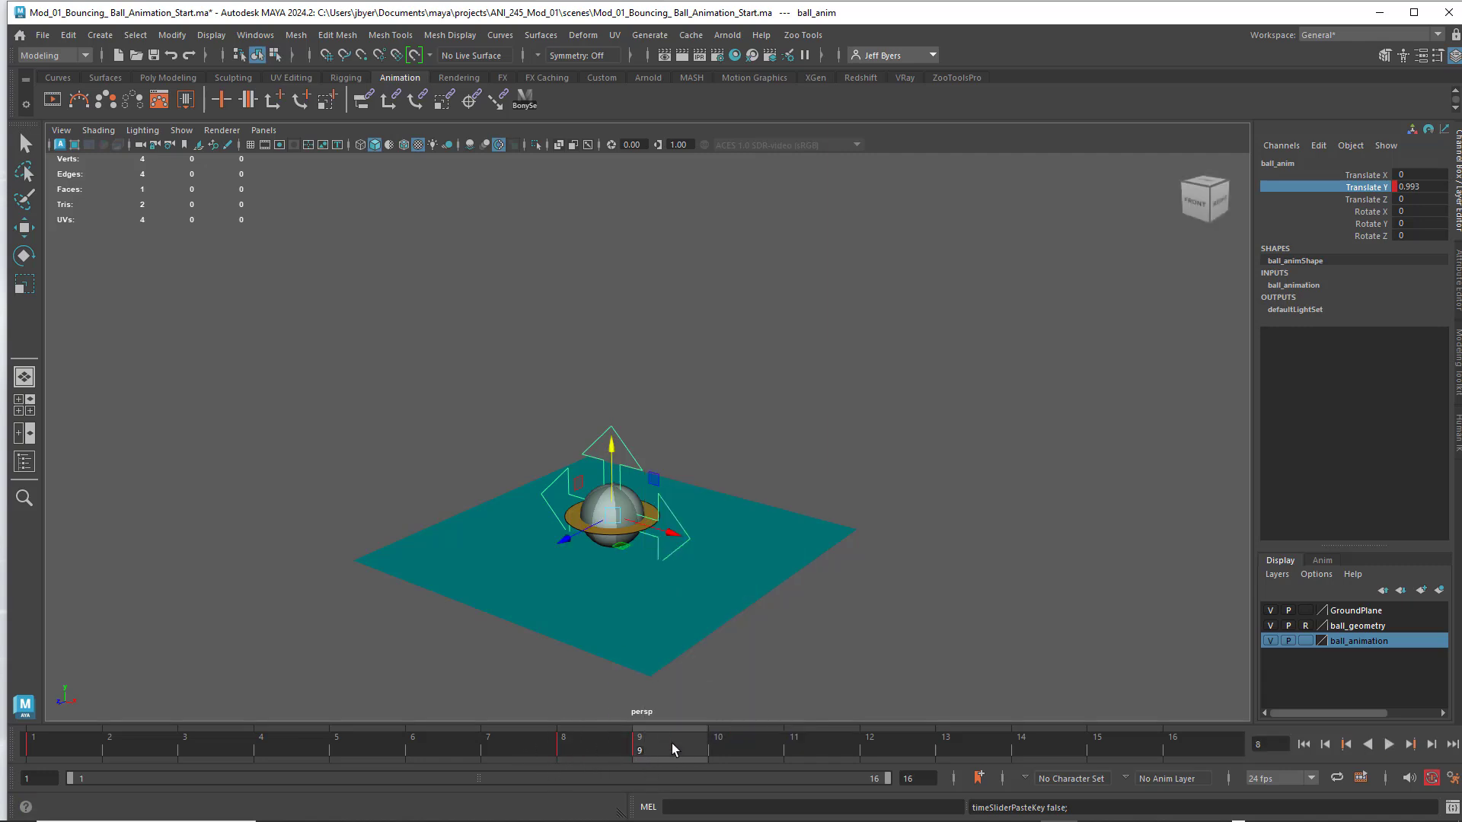
click(581, 743)
click(593, 739)
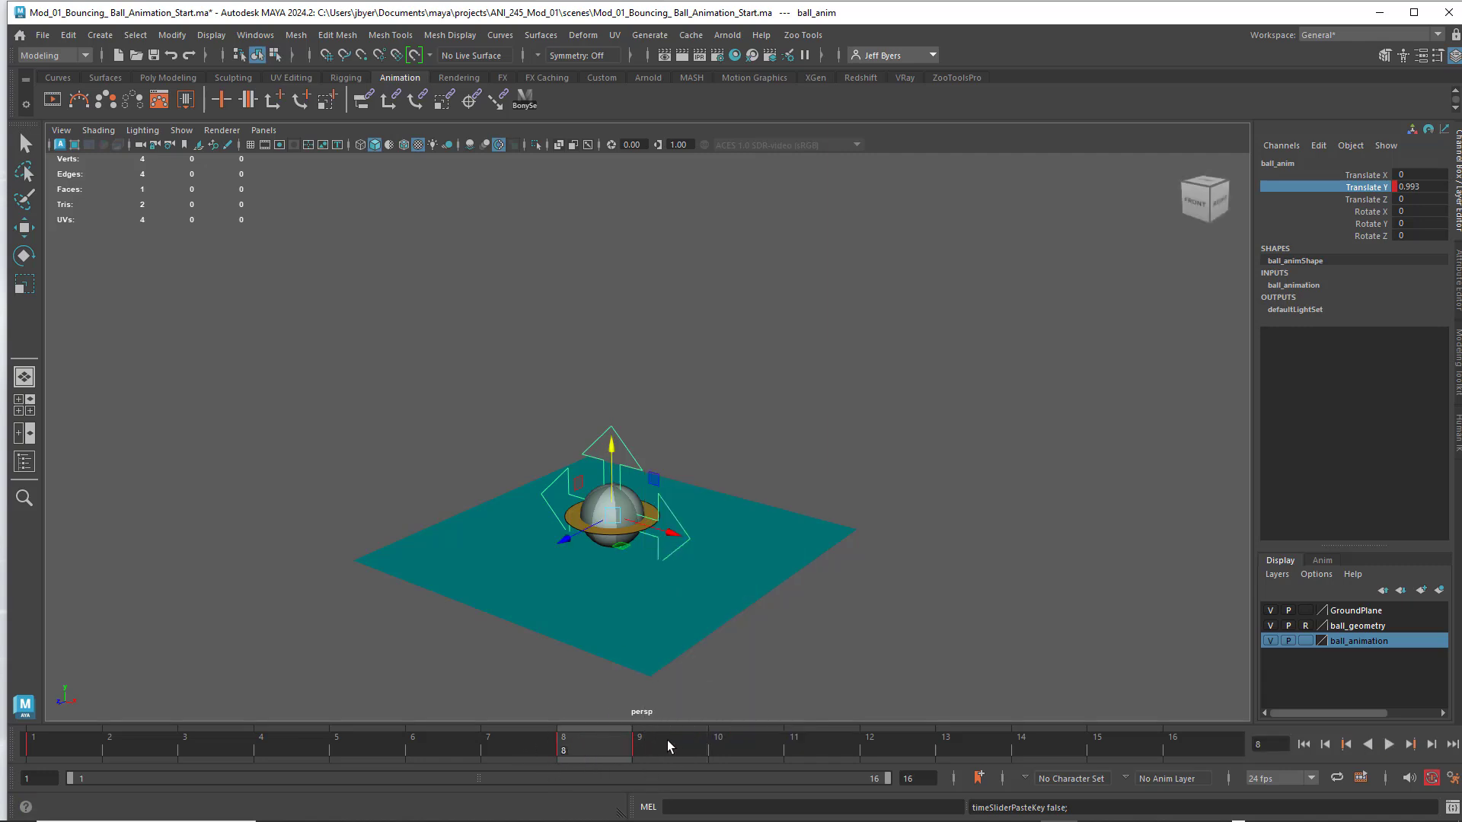
click(668, 741)
click(589, 737)
click(673, 740)
click(591, 742)
Copy the ball control's raised key from frame 1 and paste it at frame 16.
click(44, 742)
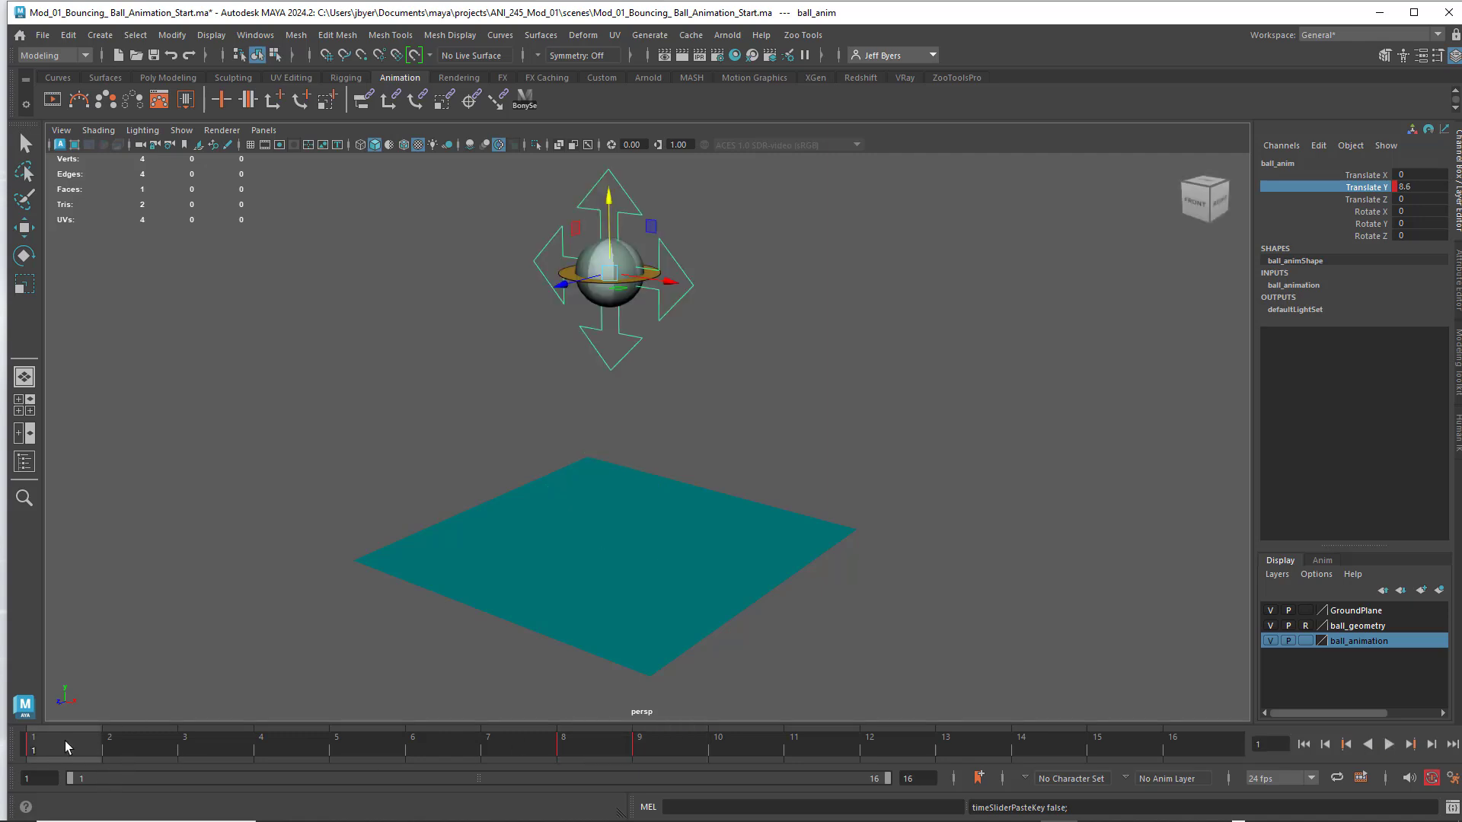
right_click(66, 743)
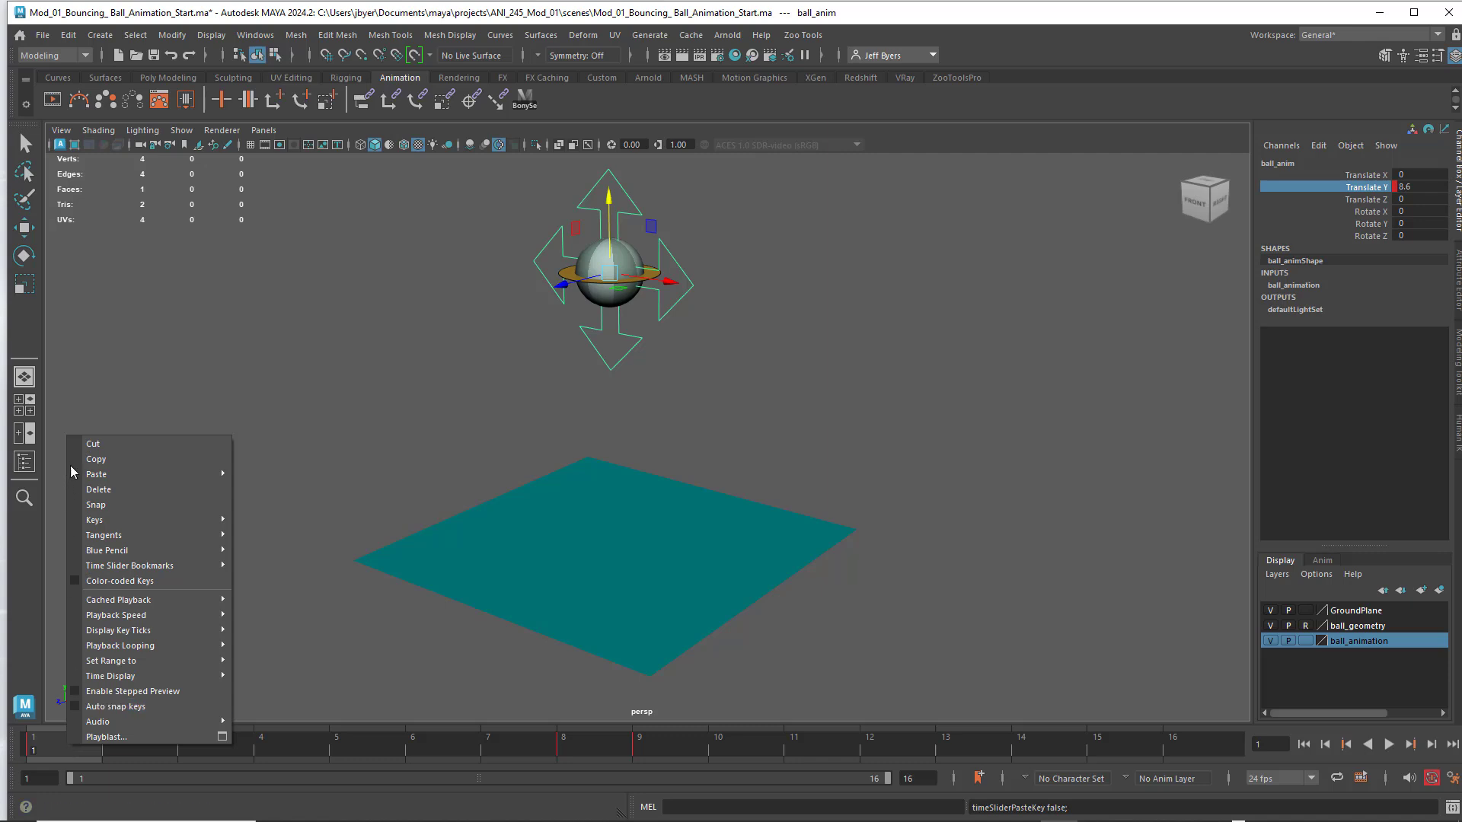
click(98, 460)
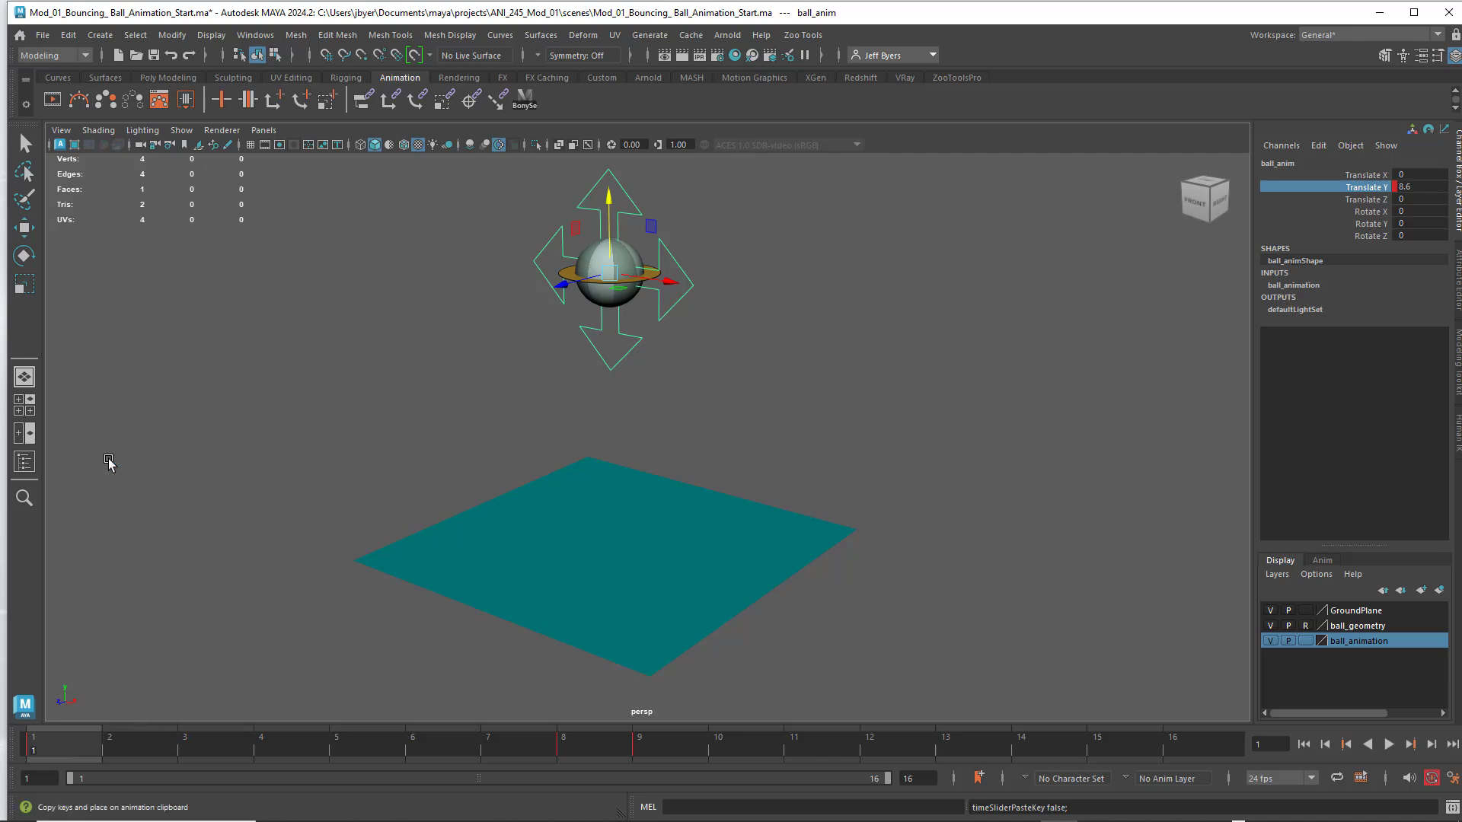
click(1236, 742)
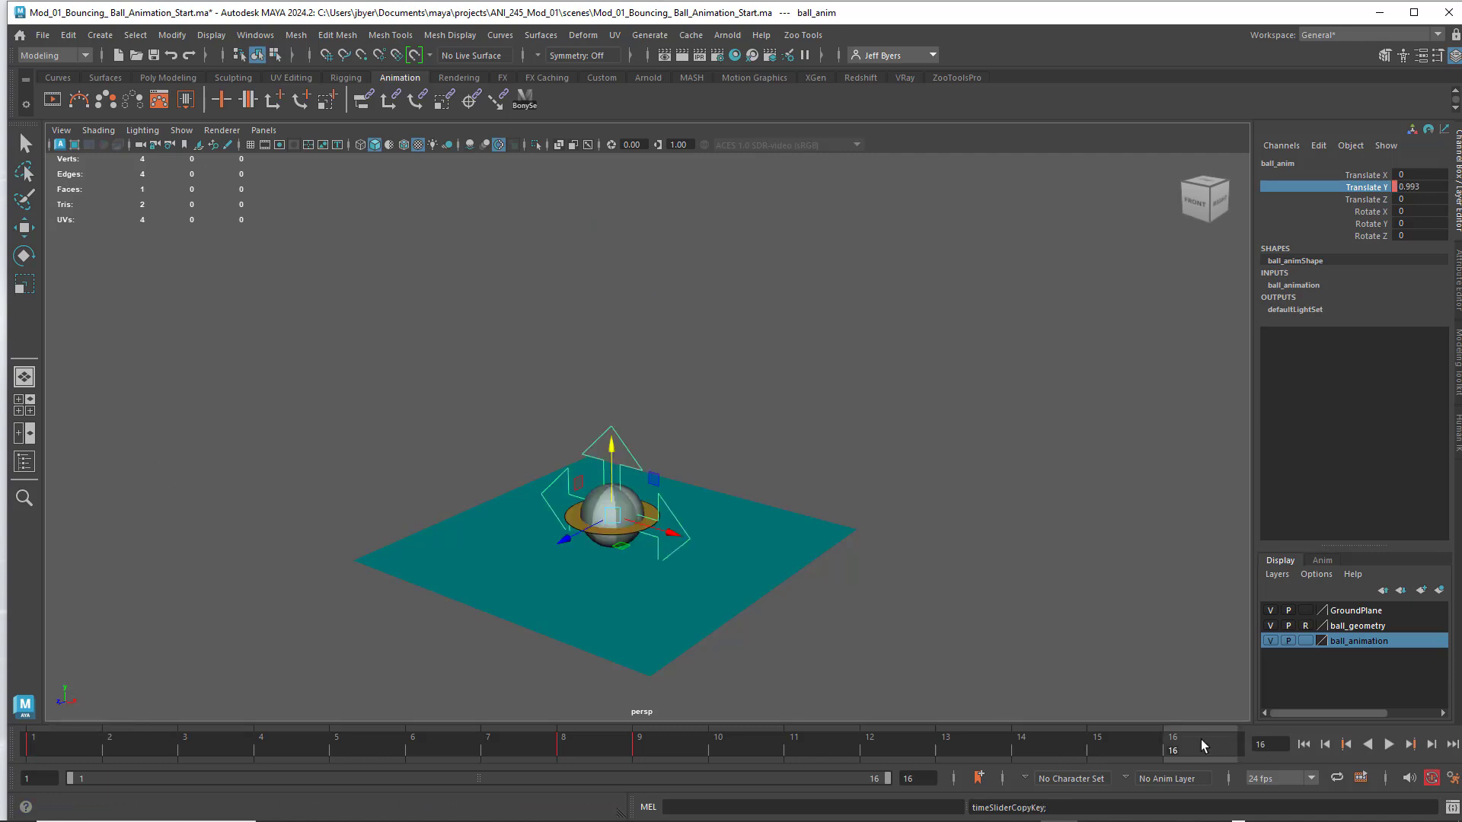
right_click(1200, 738)
mouse_move(1234, 470)
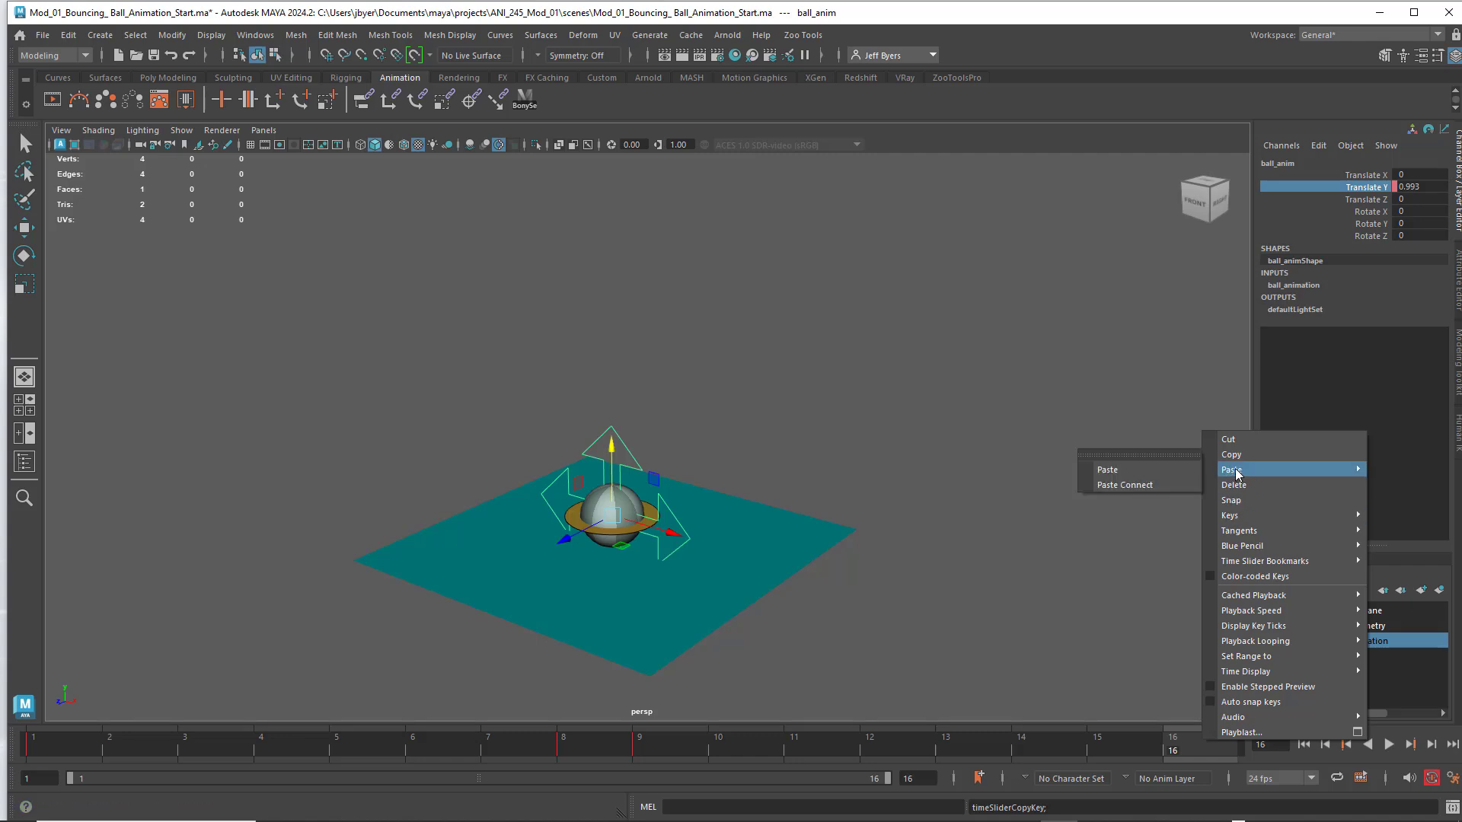
click(1154, 469)
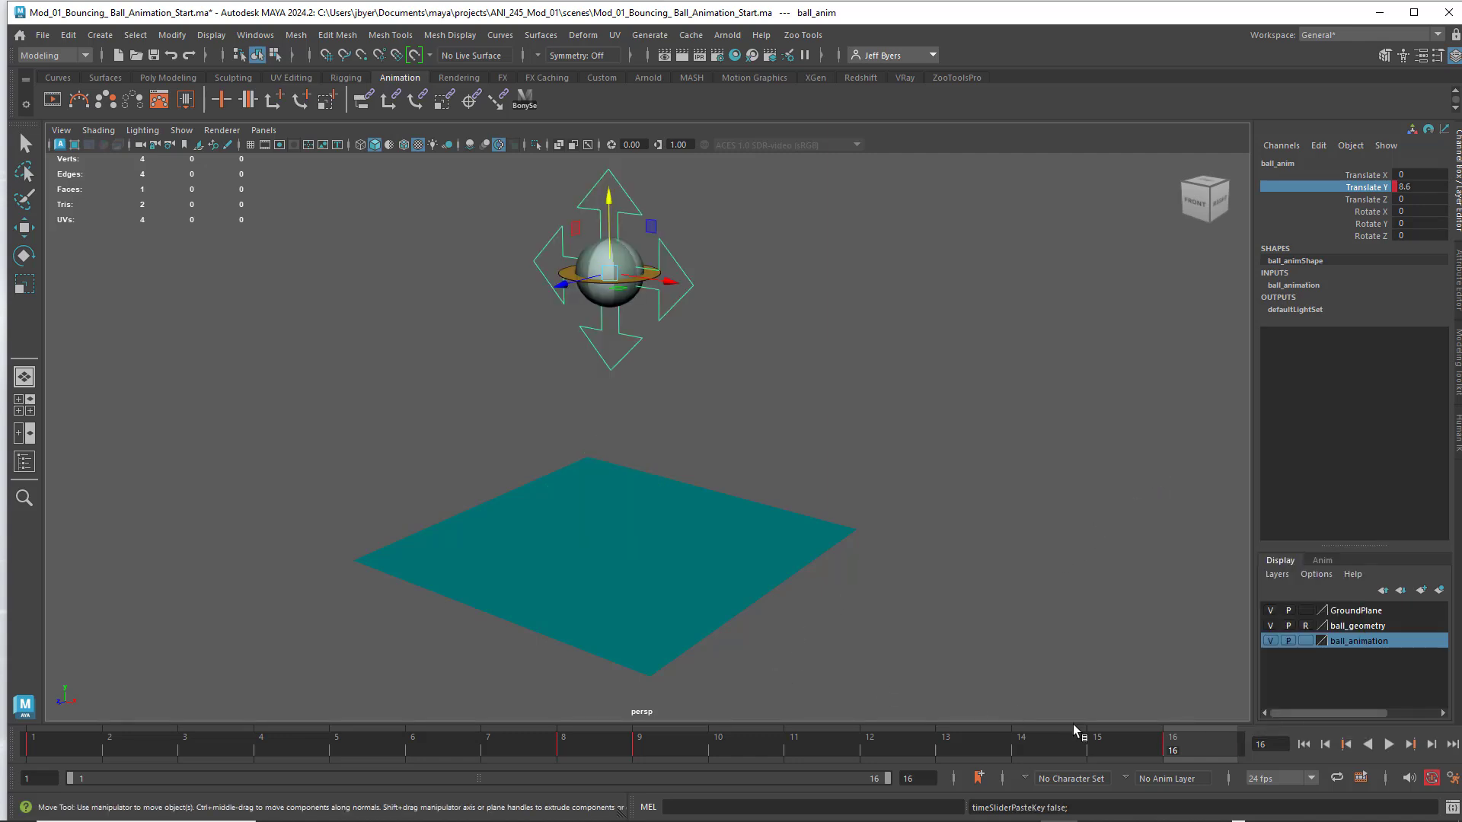
Play the bounce animation from frame 1, stop it, and return to the start of the playback range.
click(1304, 744)
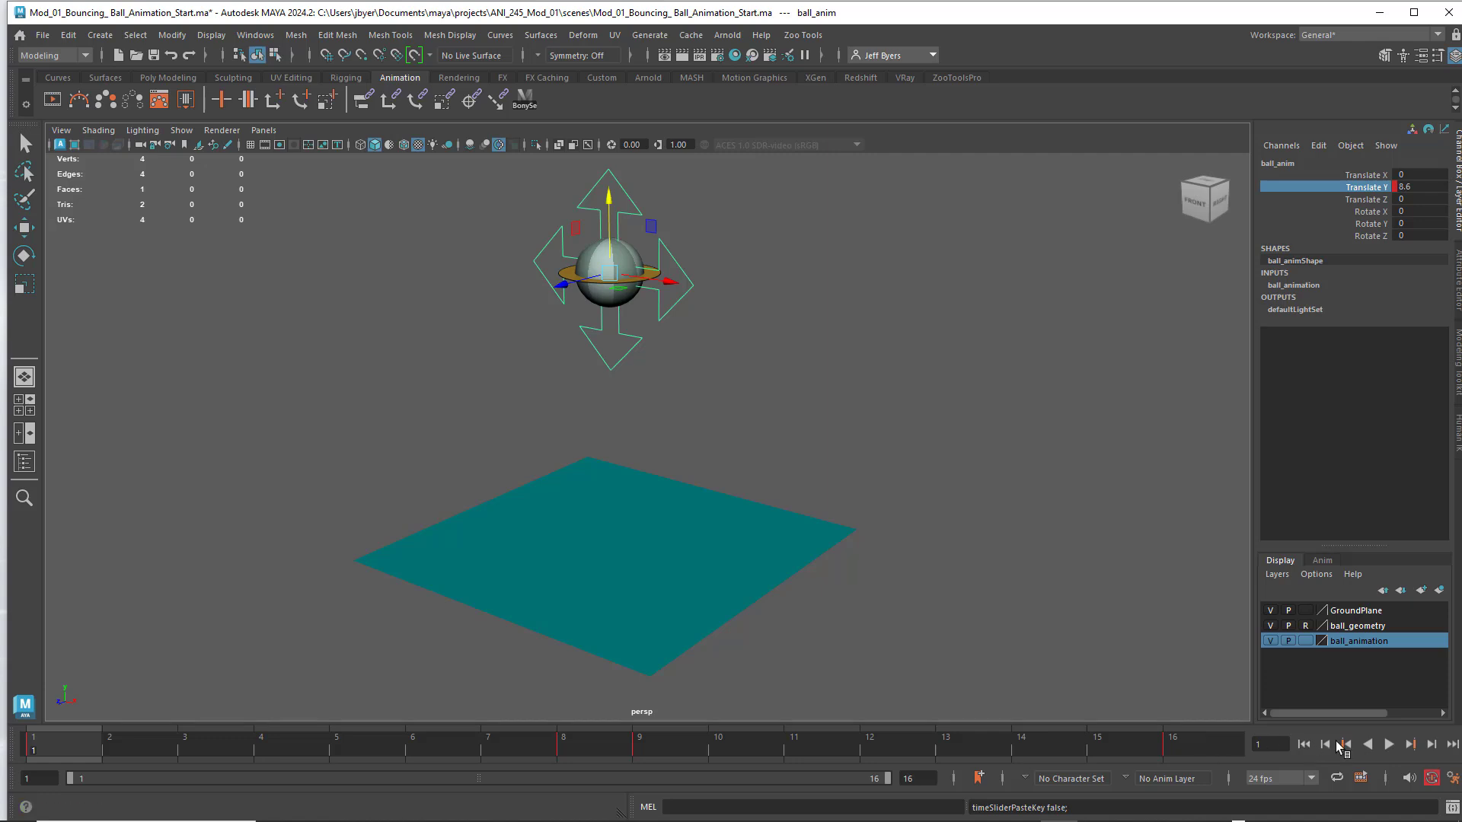
click(1389, 743)
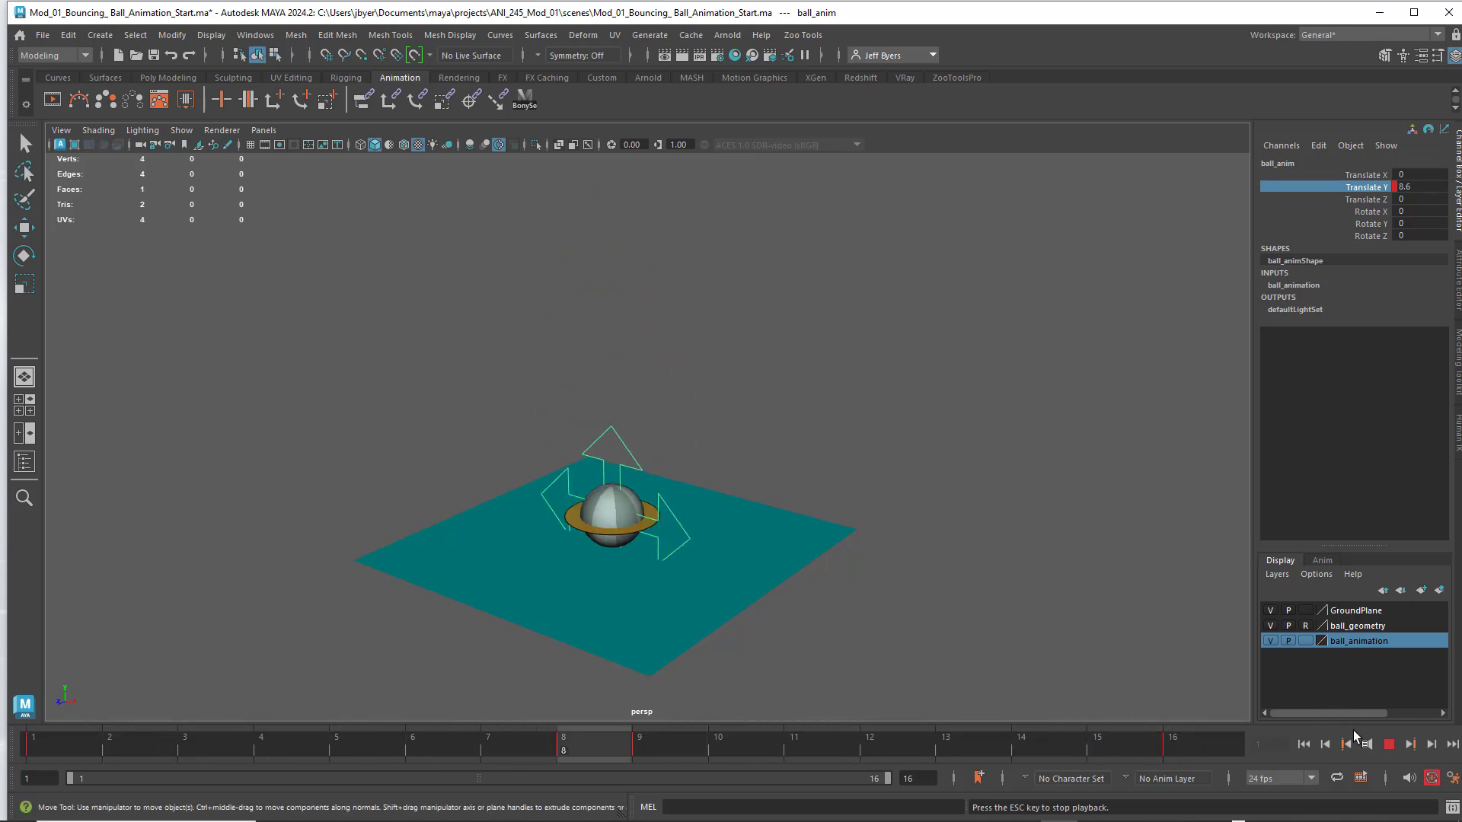
click(1389, 747)
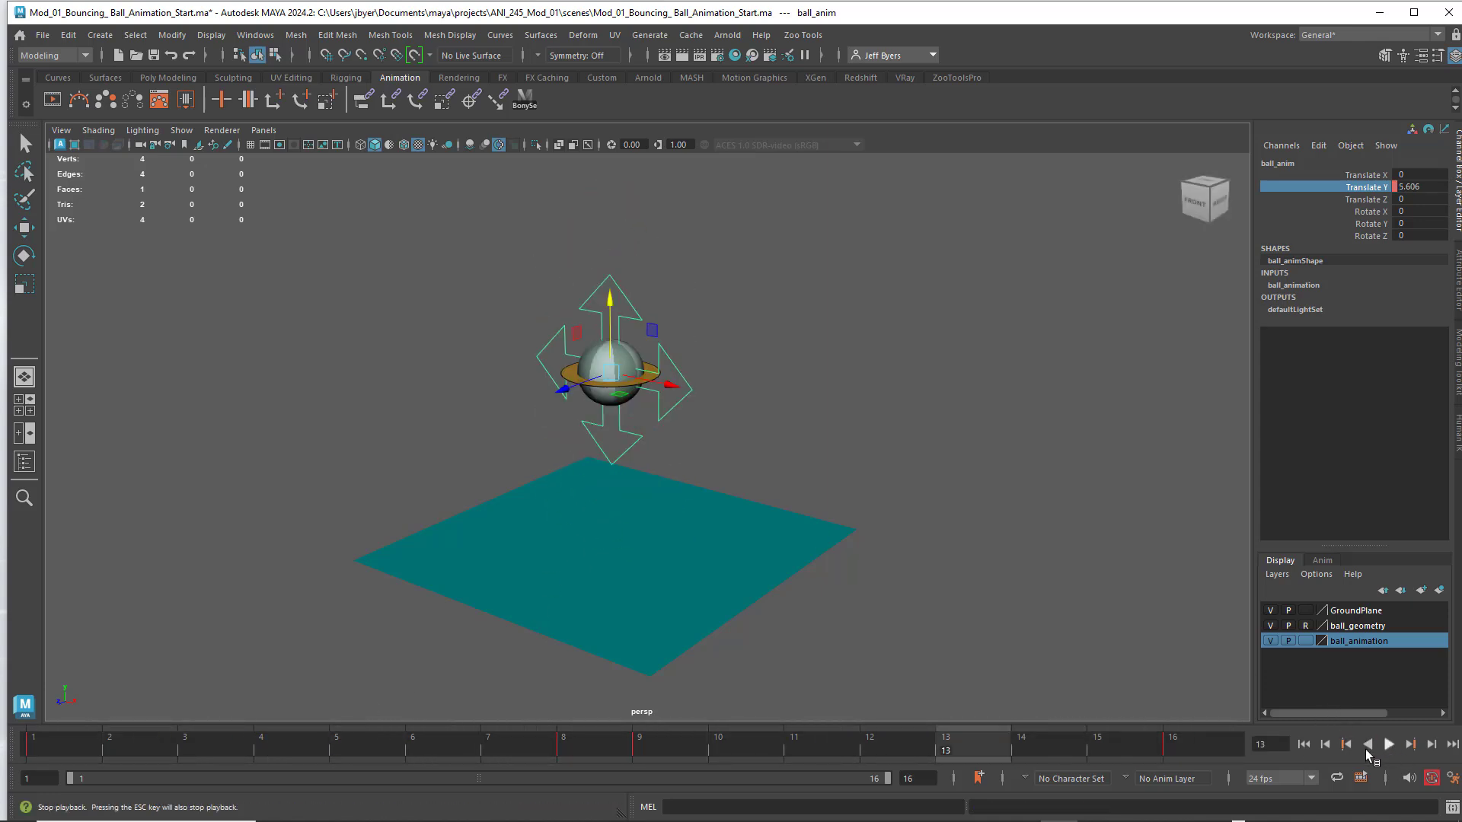
click(1304, 745)
Scrub the fall from frame 1 to frame 9, go over the contact frames 8 and 9, and return to frame 1.
key(alt+v)
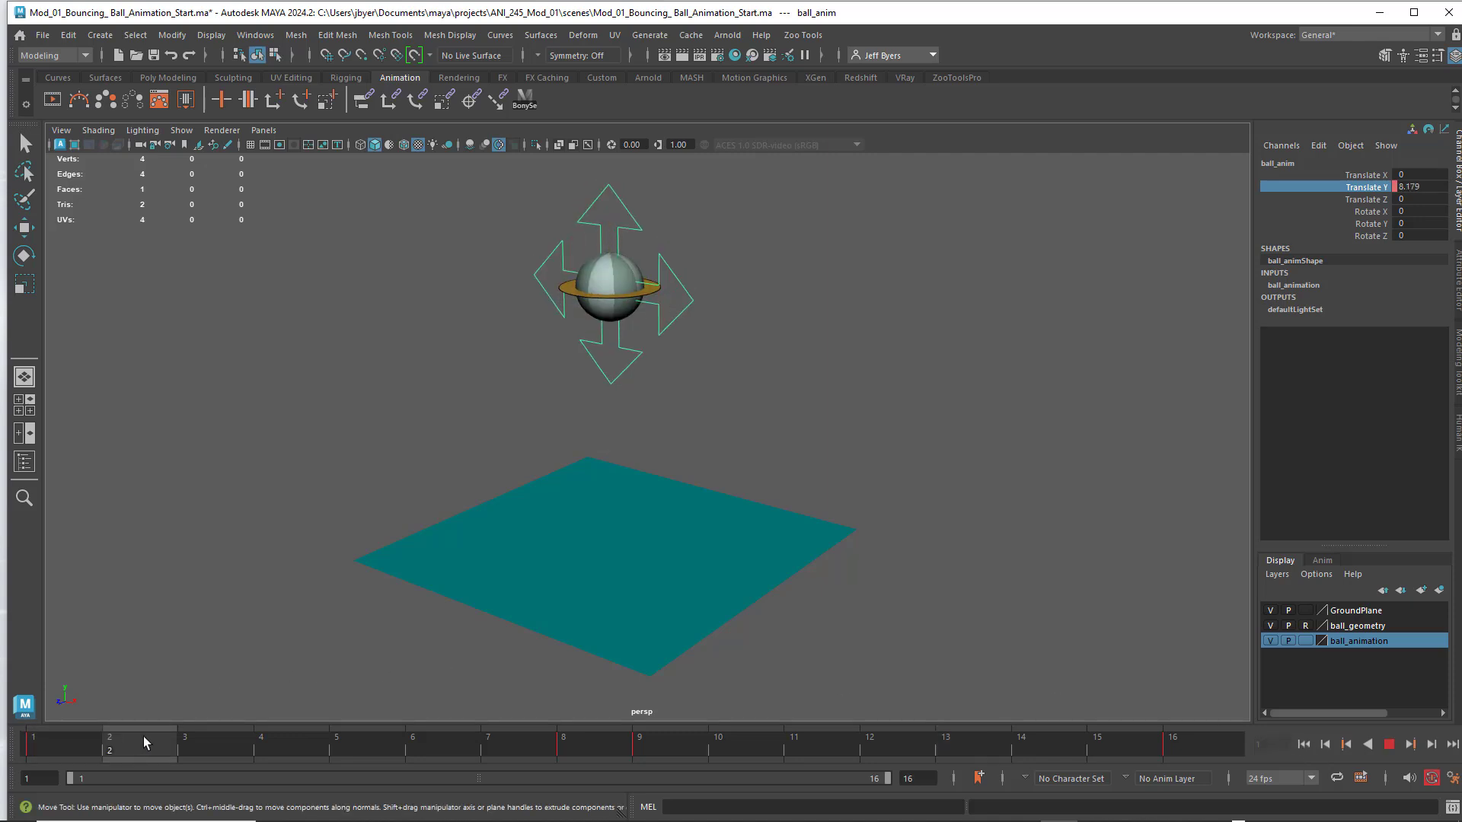
mouse_move(74, 730)
mouse_down()
mouse_move(596, 746)
mouse_move(34, 749)
mouse_move(666, 744)
mouse_up()
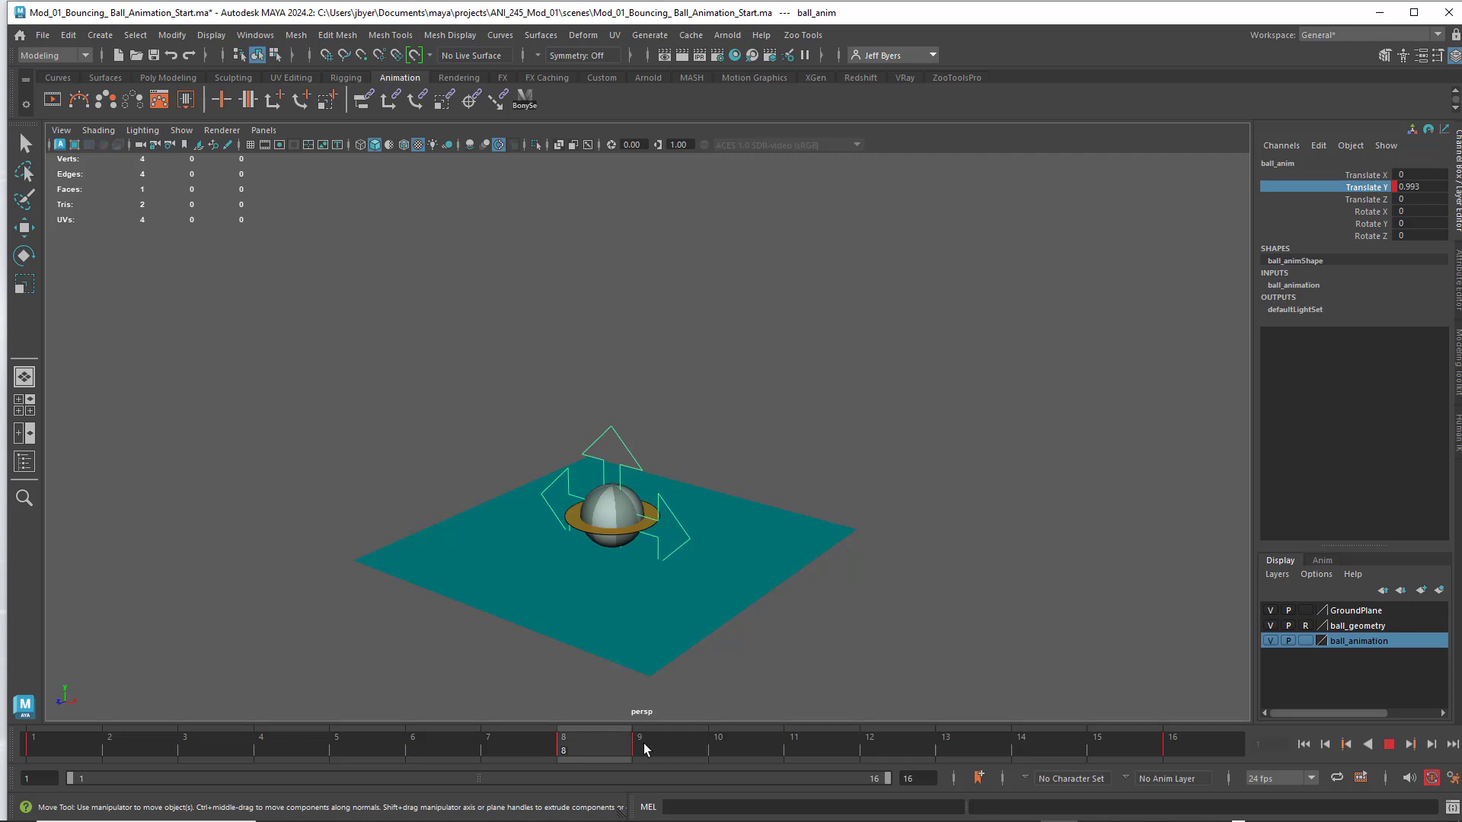
drag(655, 748, 565, 738)
drag(690, 743, 585, 745)
drag(684, 749, 2, 716)
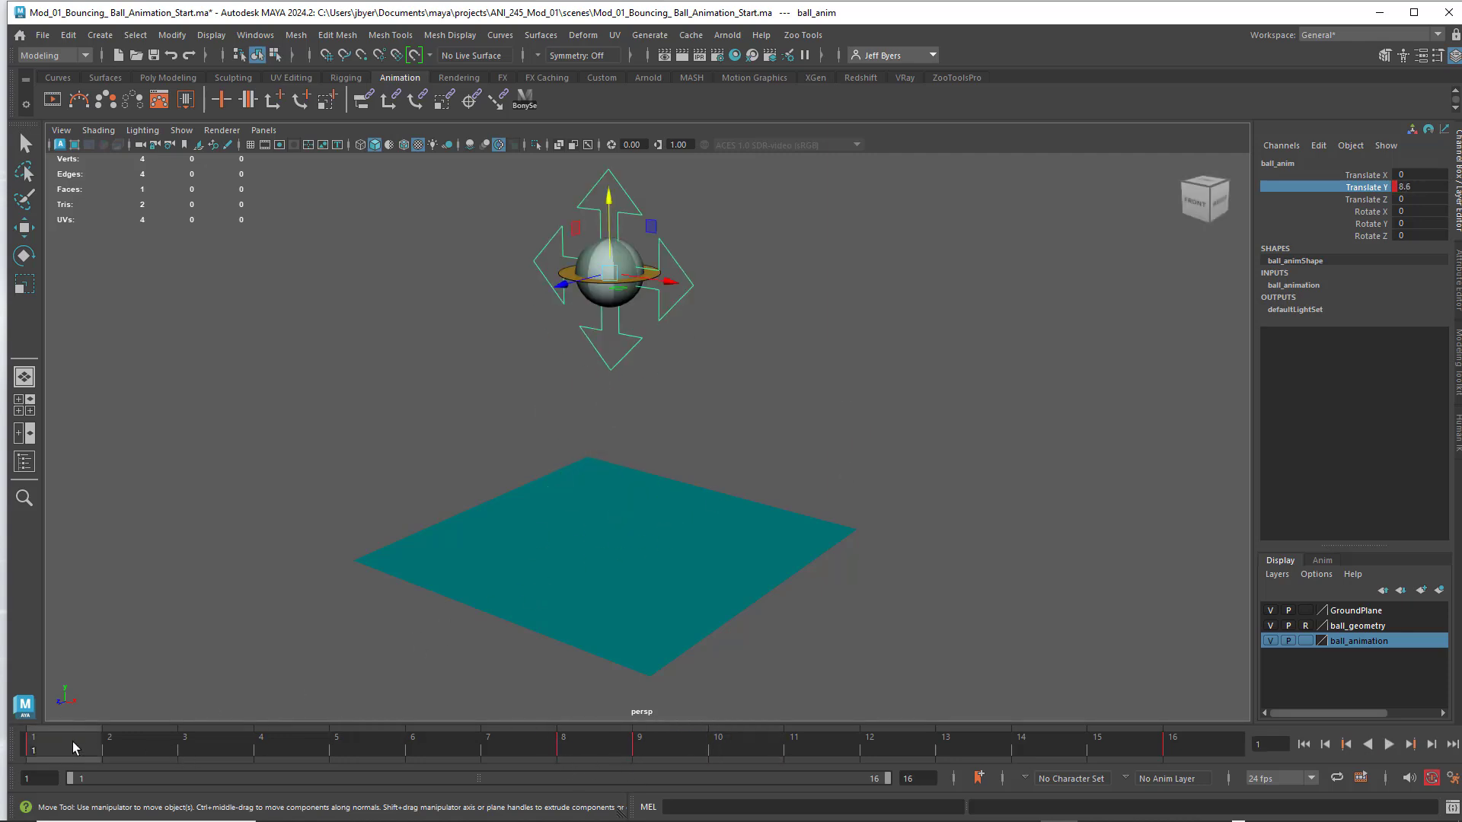
Play the looping 16-frame bounce again to review its motion, and stop the playback.
key(alt+v)
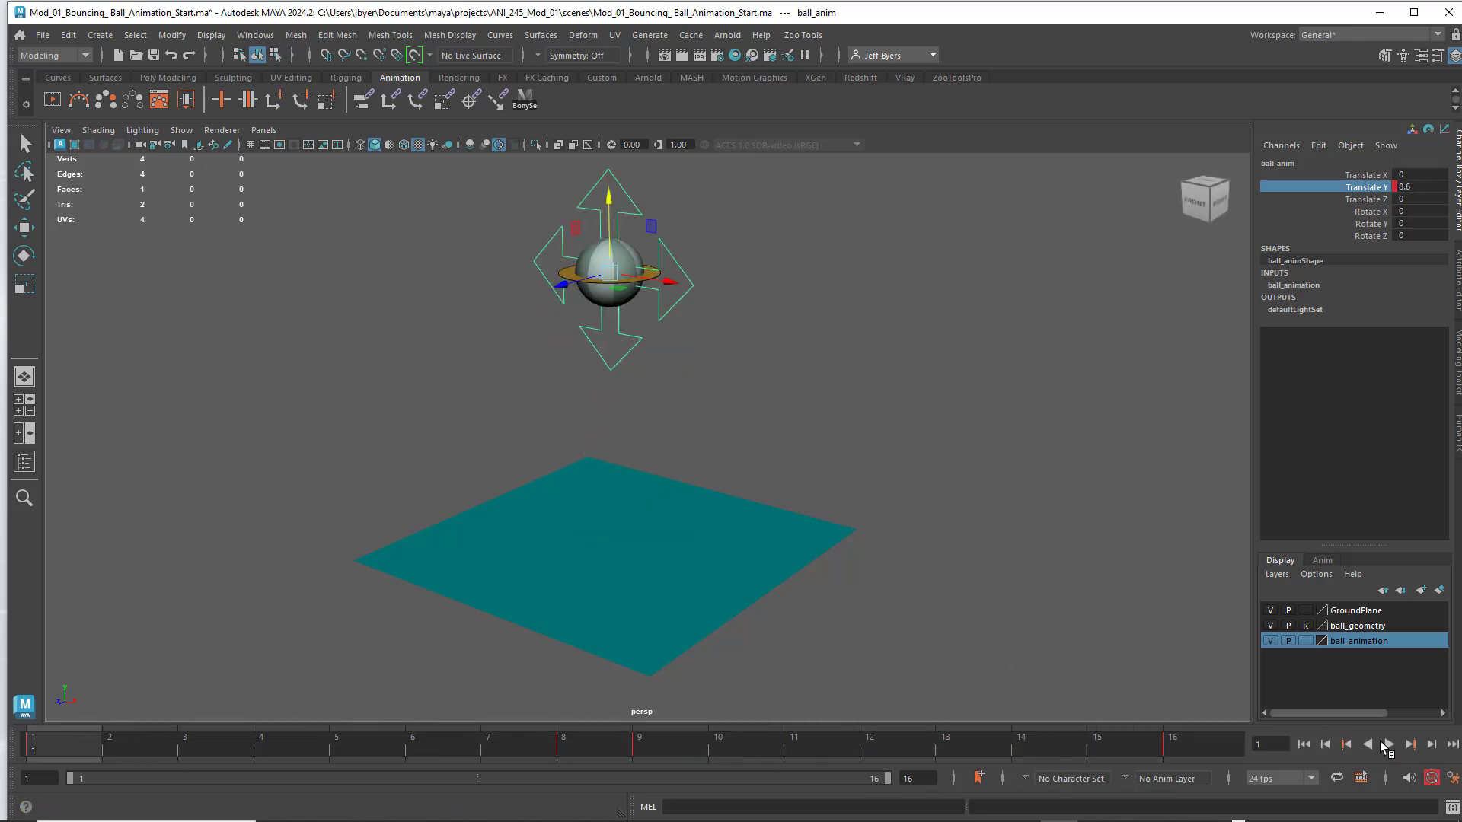
click(1387, 746)
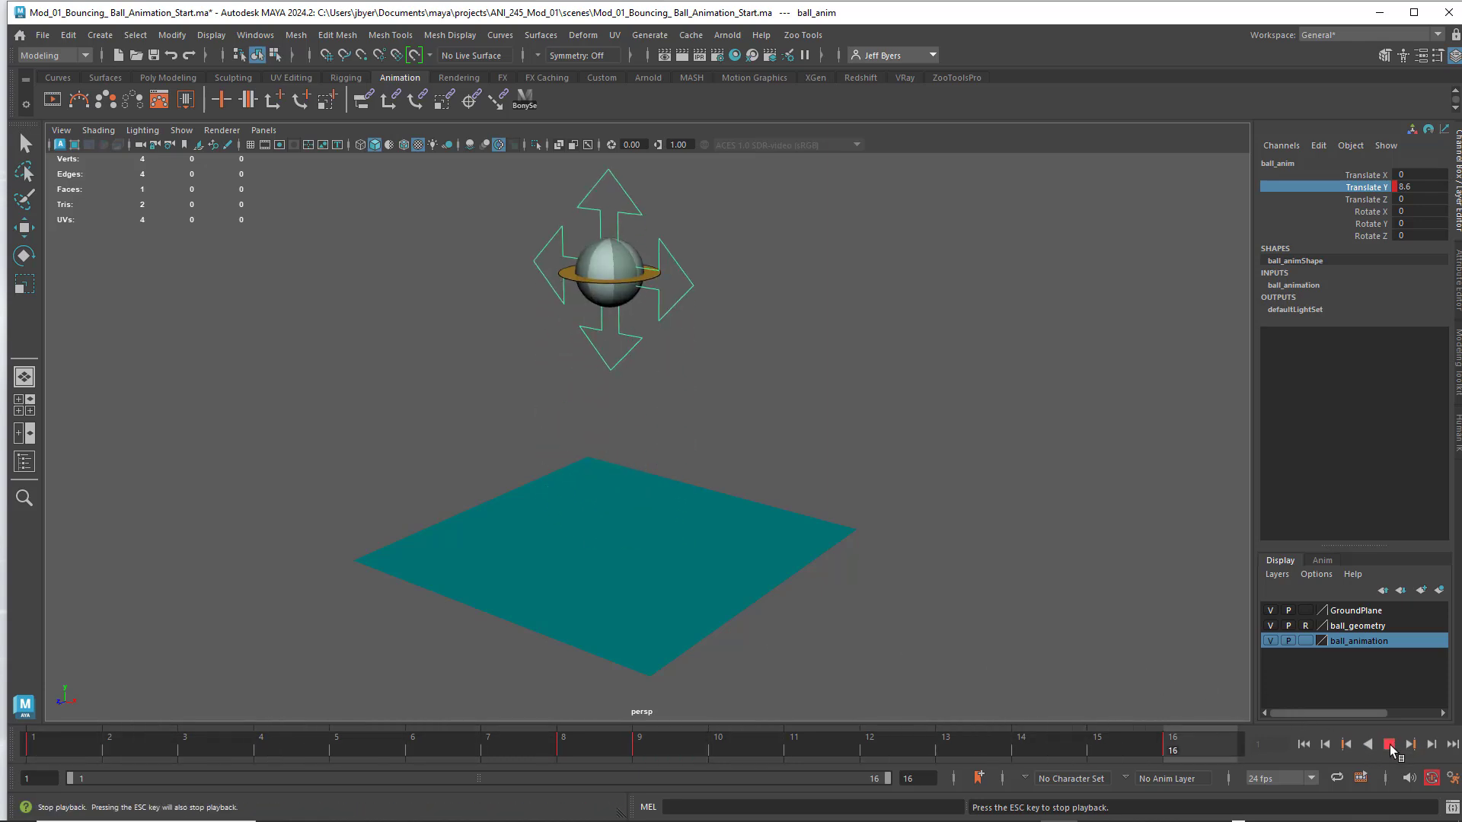
click(1389, 746)
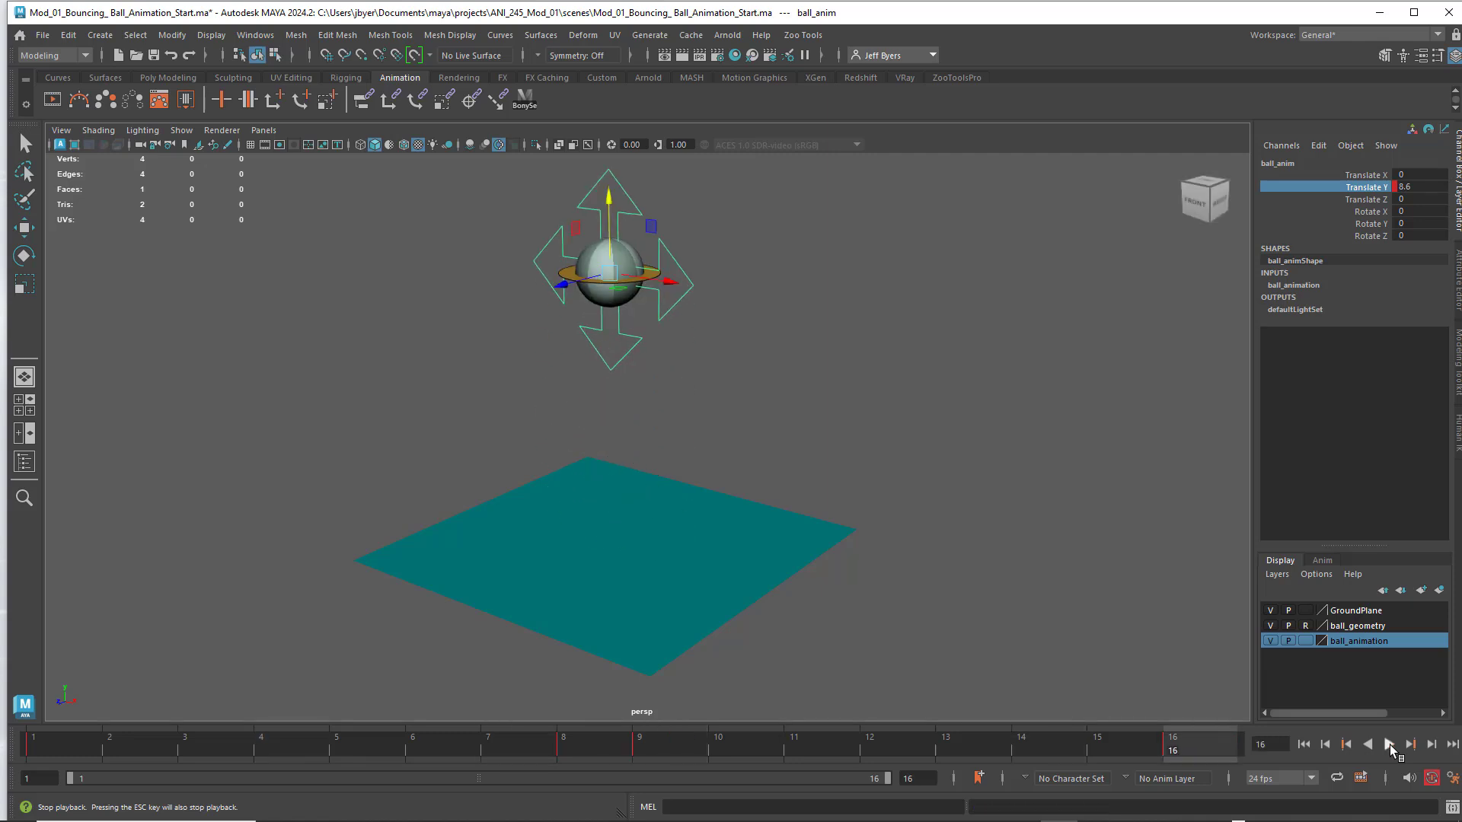